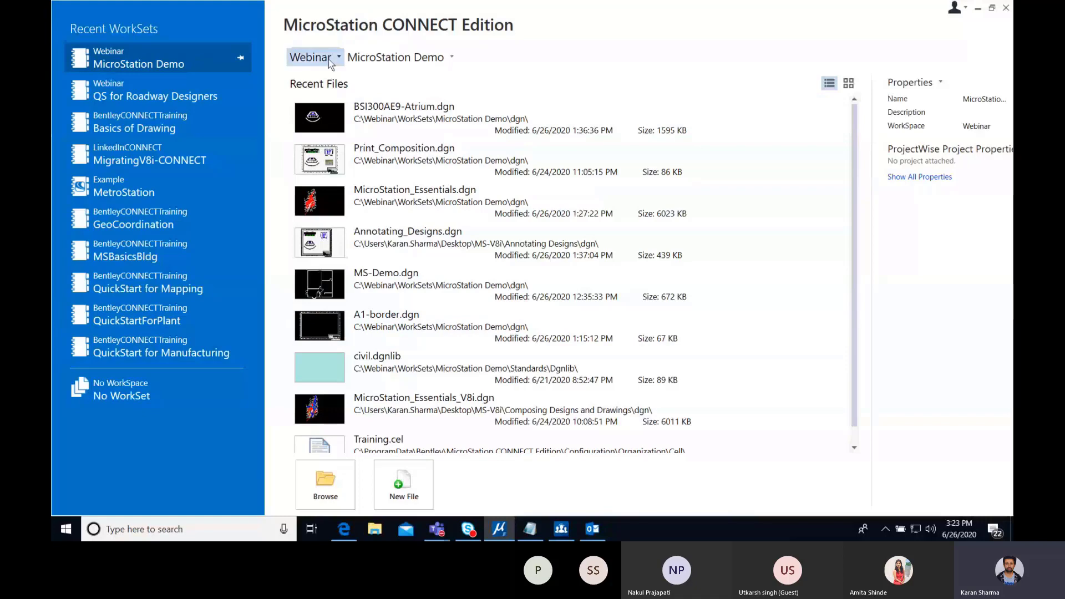
Step: Create a WorkSpace named Indian Railways with its root folder on the C: drive
{"action": "left_click", "coordinate": [338, 58]}
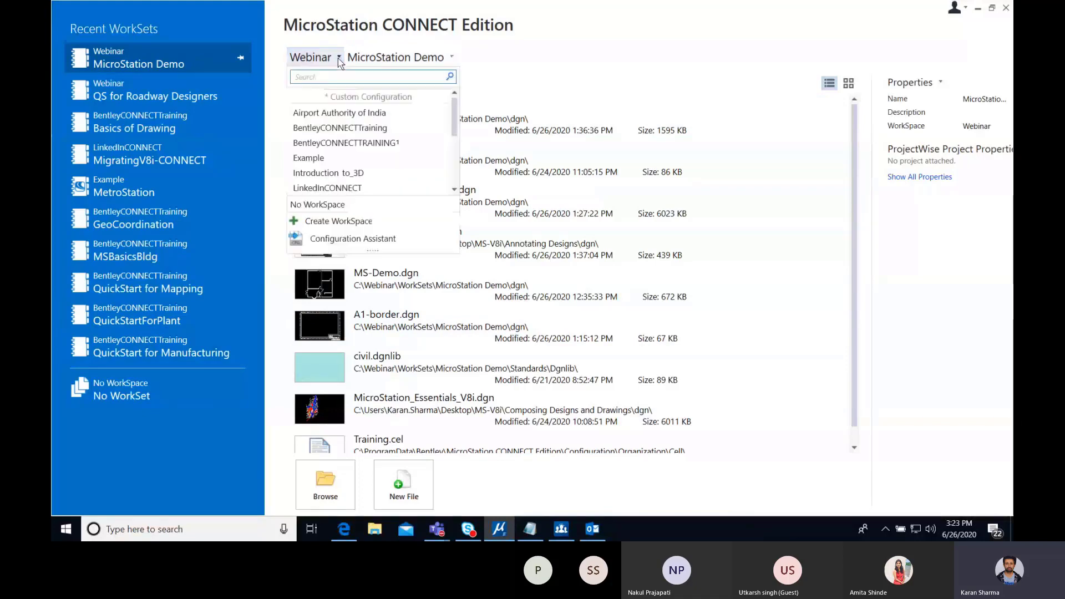
{"action": "left_click", "coordinate": [310, 57]}
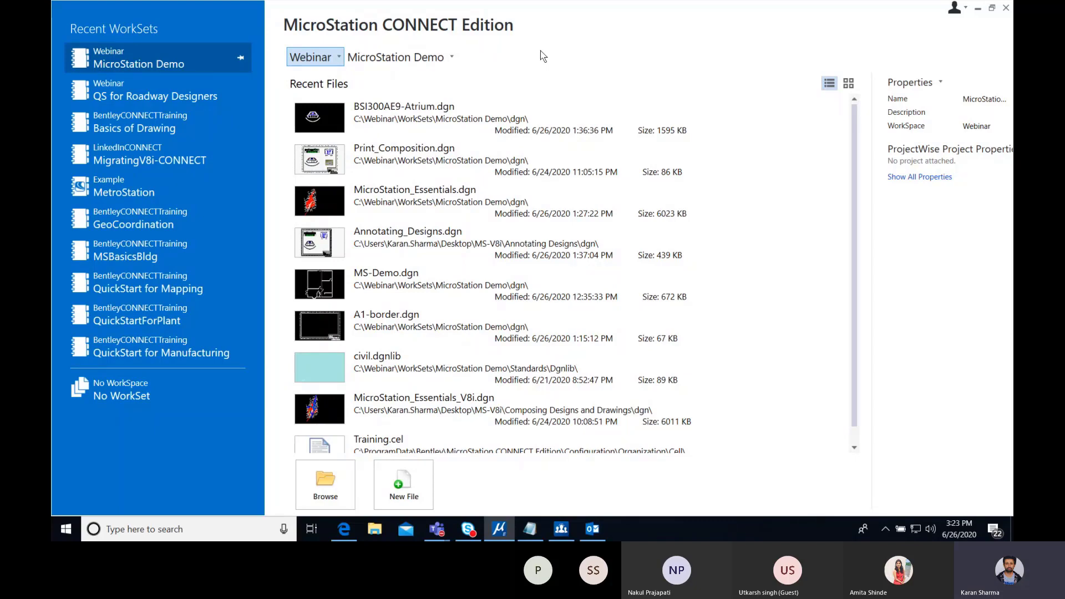
{"action": "left_click", "coordinate": [336, 59]}
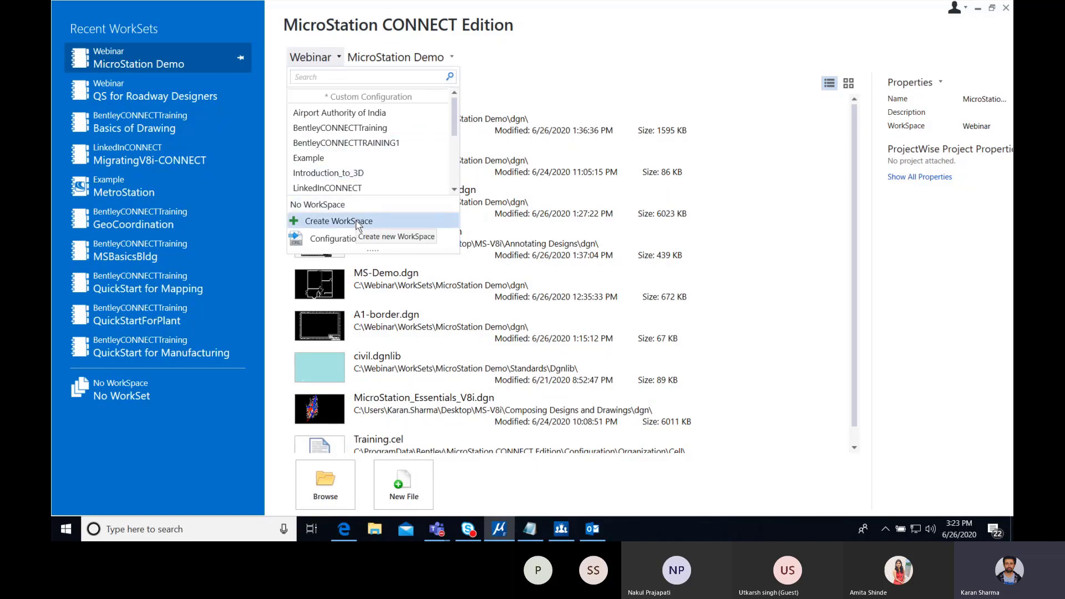
{"action": "left_click", "coordinate": [357, 222]}
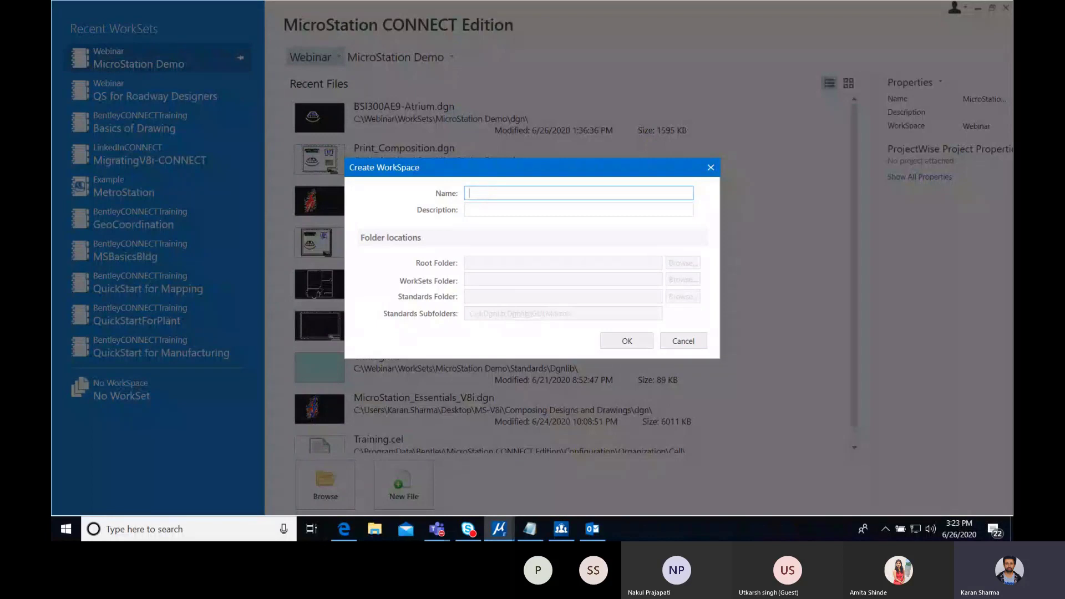
{"action": "type", "text": "Indian Railways"}
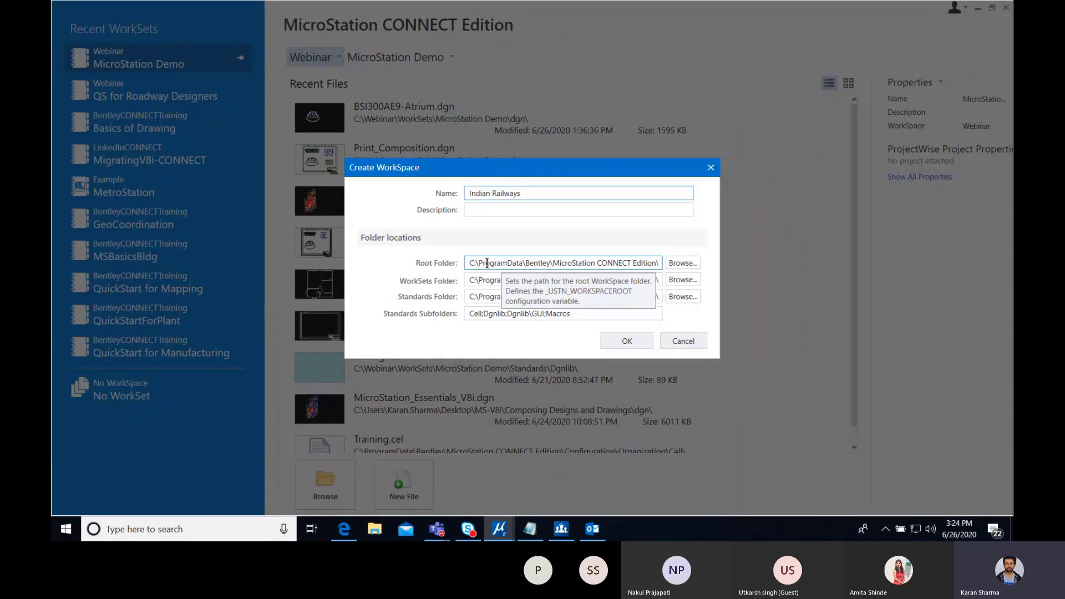
{"action": "left_click", "coordinate": [671, 265]}
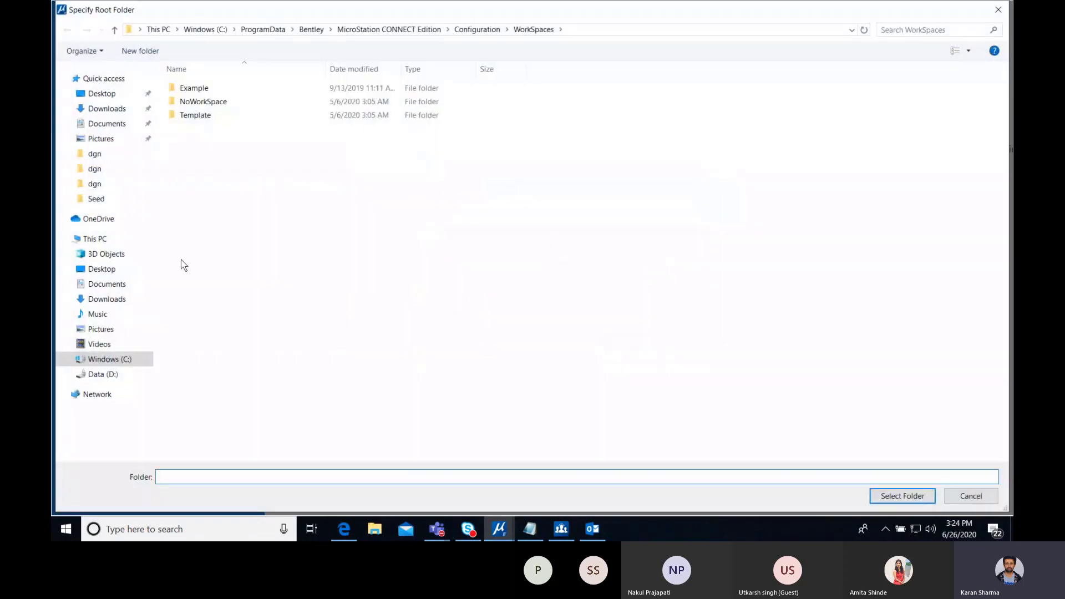
{"action": "left_click", "coordinate": [116, 360]}
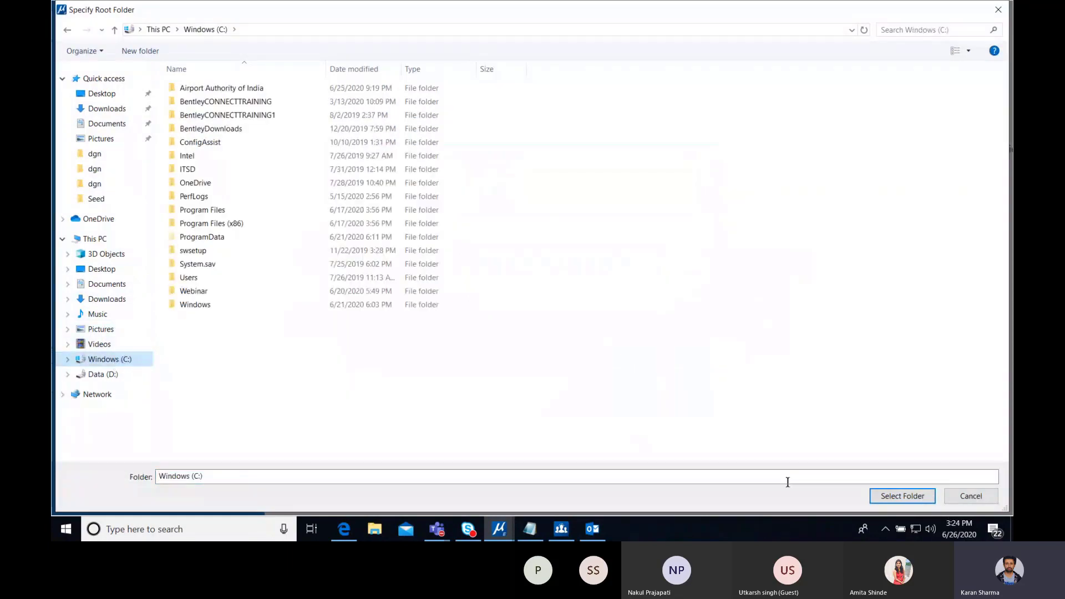
{"action": "left_click", "coordinate": [893, 496]}
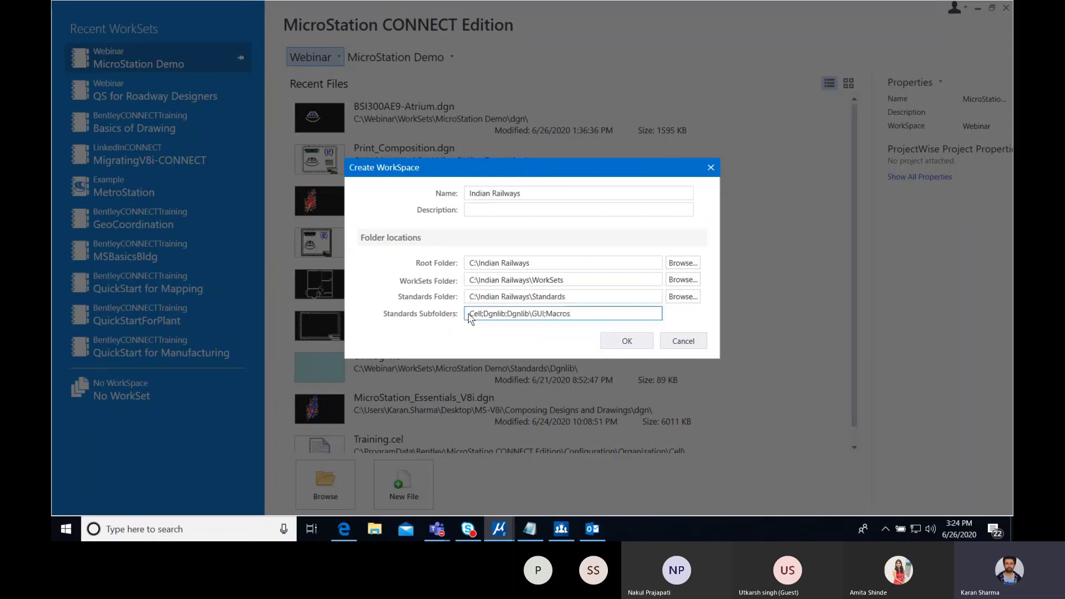
{"action": "left_click", "coordinate": [618, 342]}
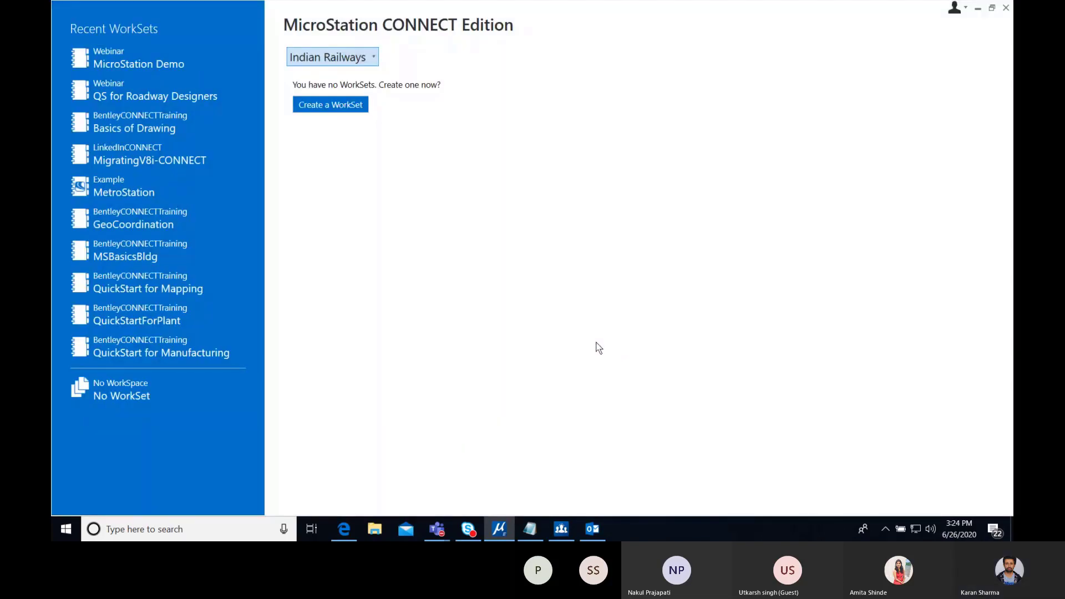
Step: Switch to File Explorer and inspect the Standards and WorkSets folders inside C:\Indian Railways
{"action": "left_click", "coordinate": [382, 530]}
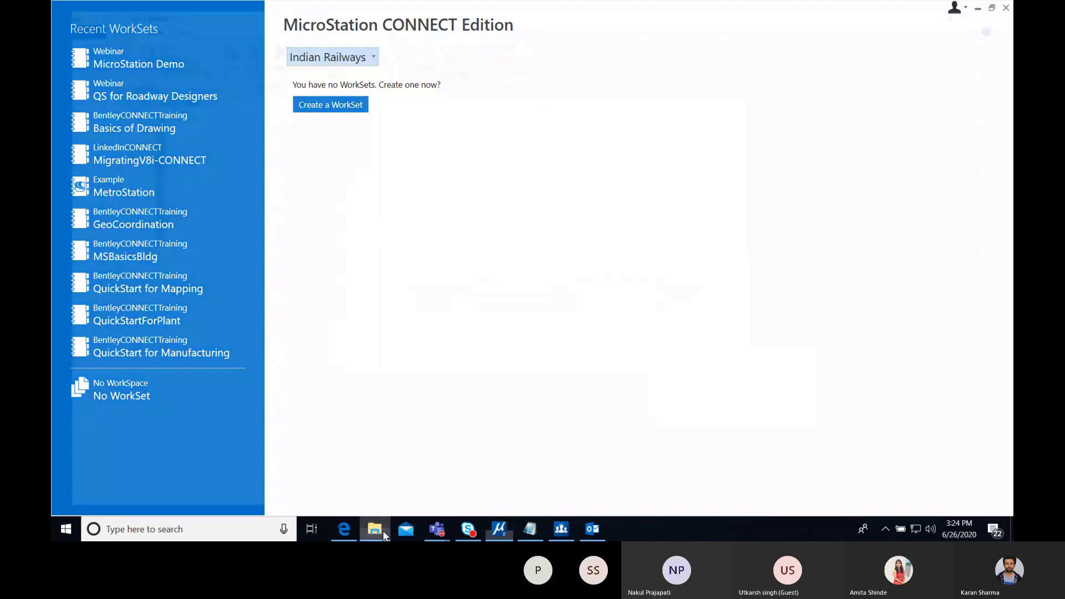
{"action": "left_click", "coordinate": [102, 405]}
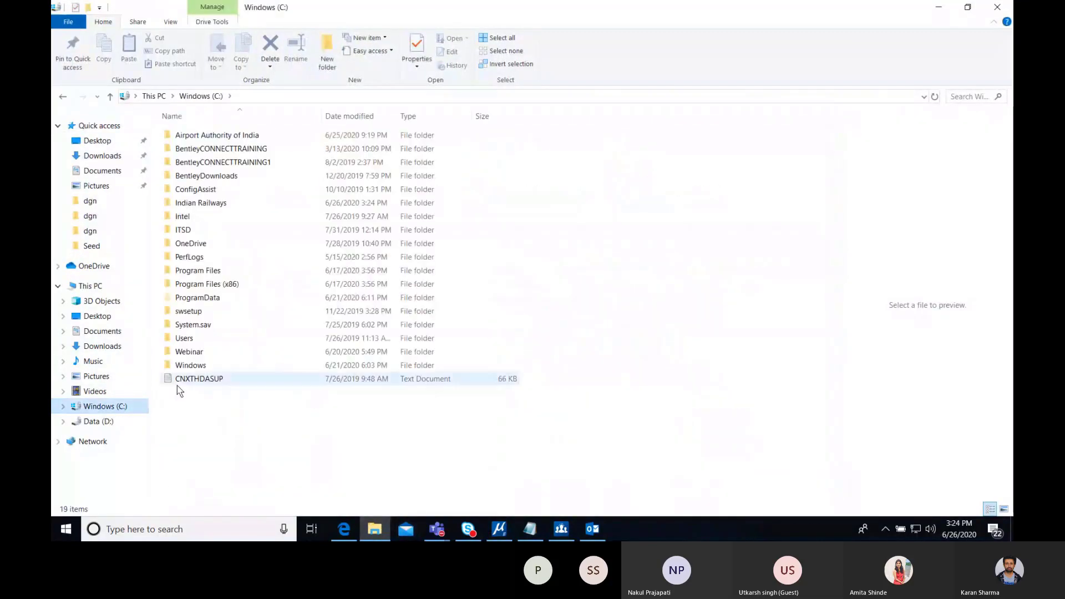
{"action": "double_click", "coordinate": [234, 205]}
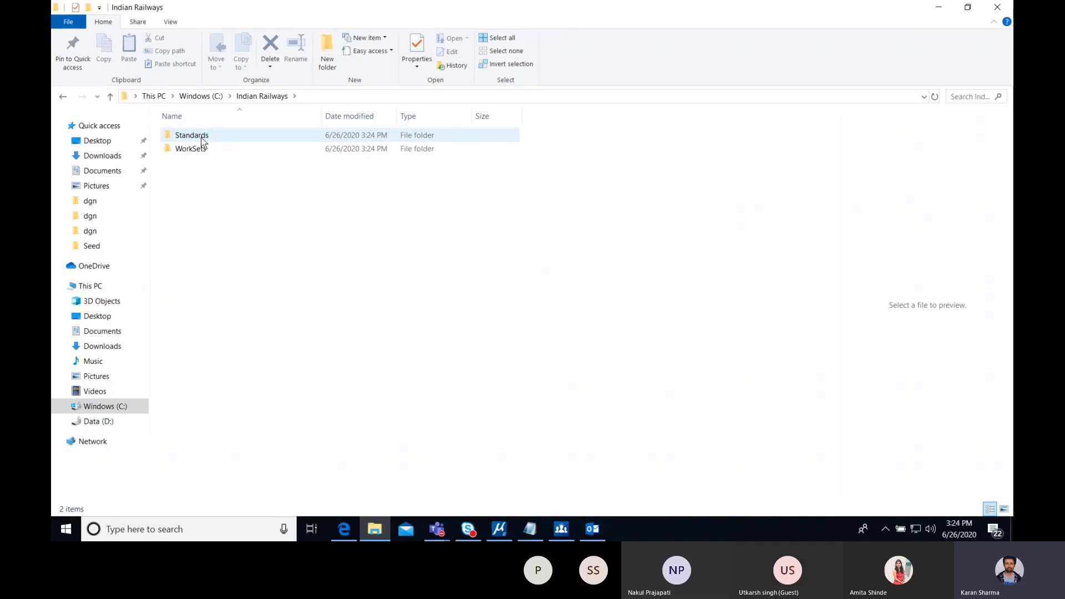
{"action": "double_click", "coordinate": [202, 139]}
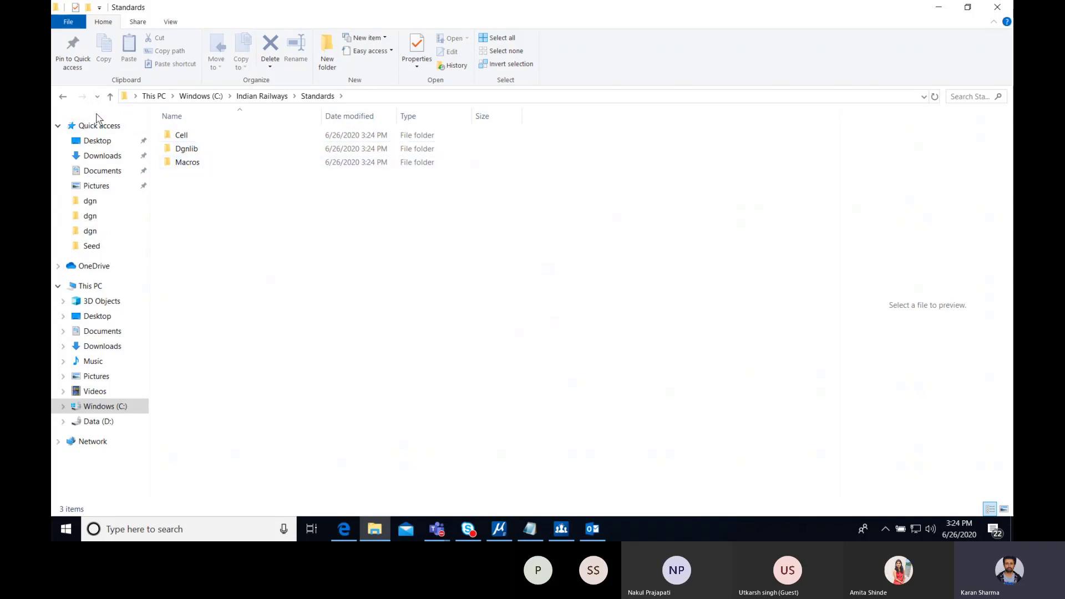
{"action": "left_click", "coordinate": [64, 97]}
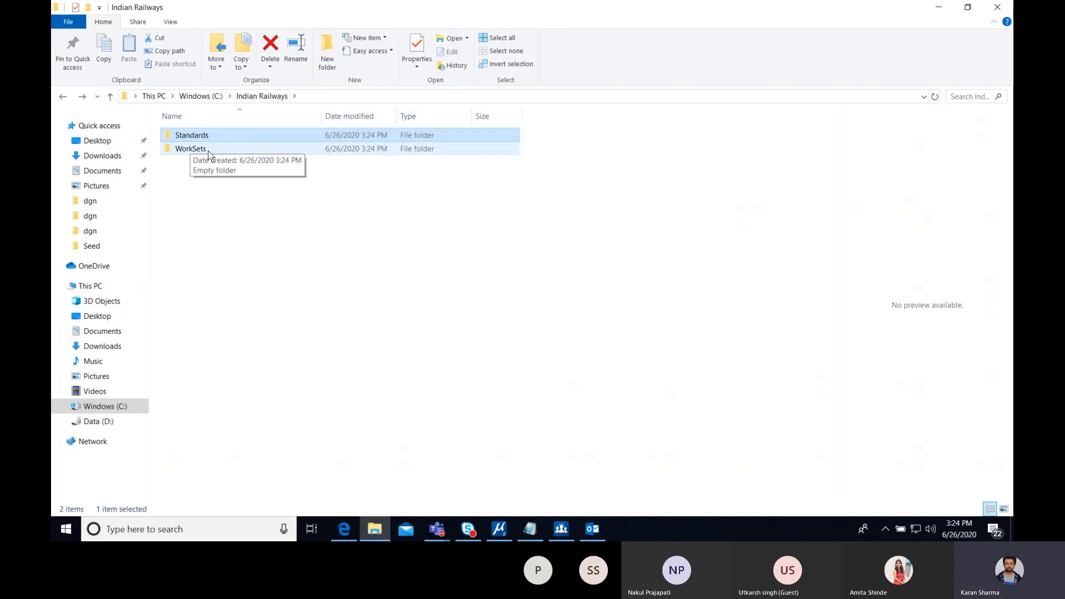
{"action": "double_click", "coordinate": [207, 150]}
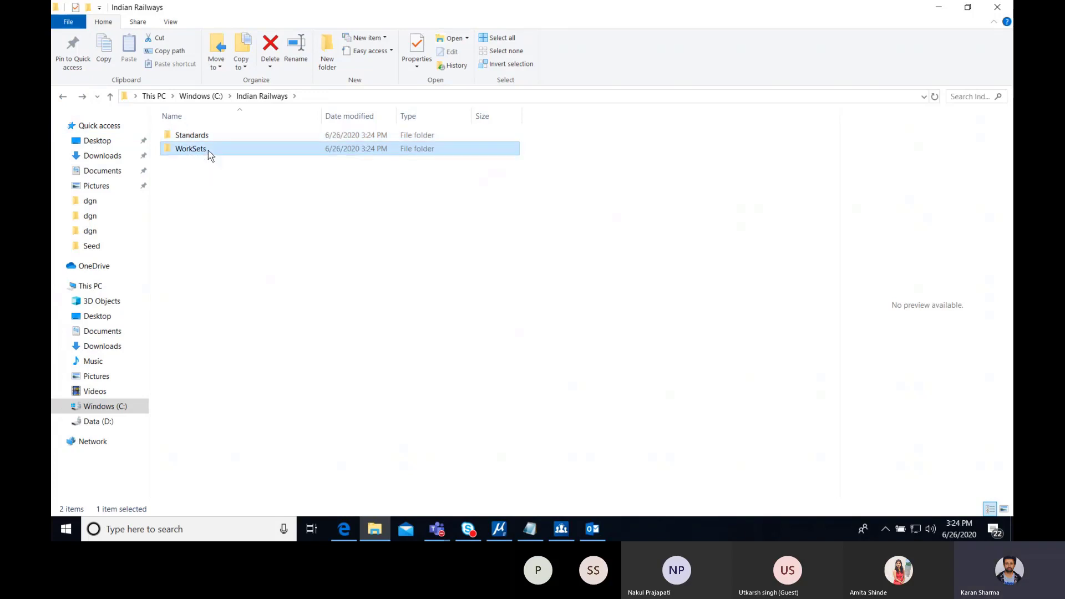
{"action": "left_click", "coordinate": [63, 97]}
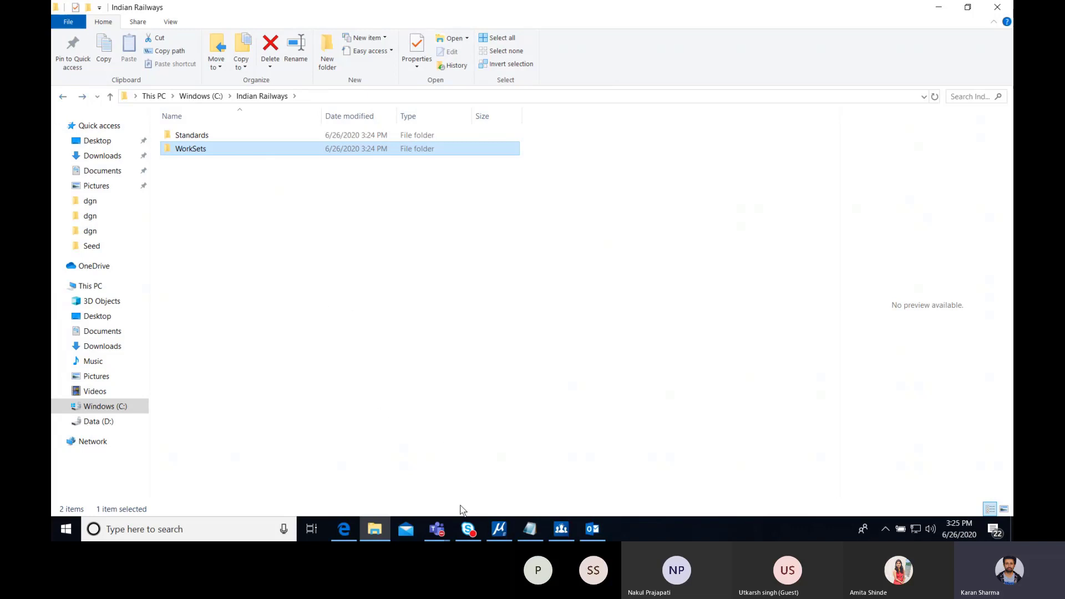
Step: Switch back to MicroStation and create a WorkSet named Pune Station without a template in the Indian Railways WorkSpace
{"action": "mouse_move", "coordinate": [500, 530]}
{"action": "left_click", "coordinate": [510, 487]}
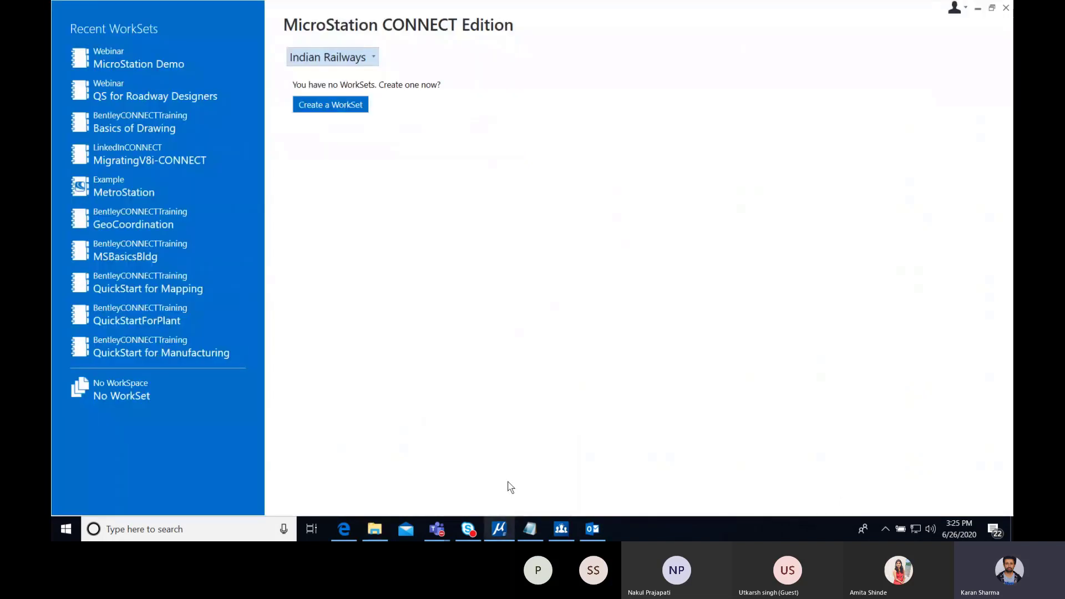
{"action": "left_click", "coordinate": [340, 111]}
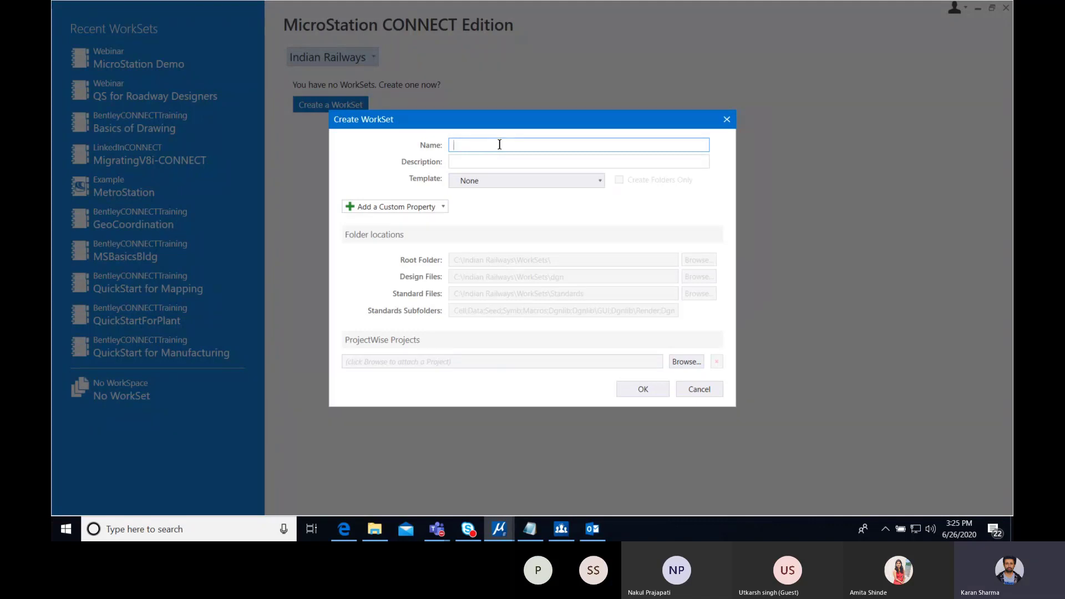
{"action": "type", "text": "Pune"}
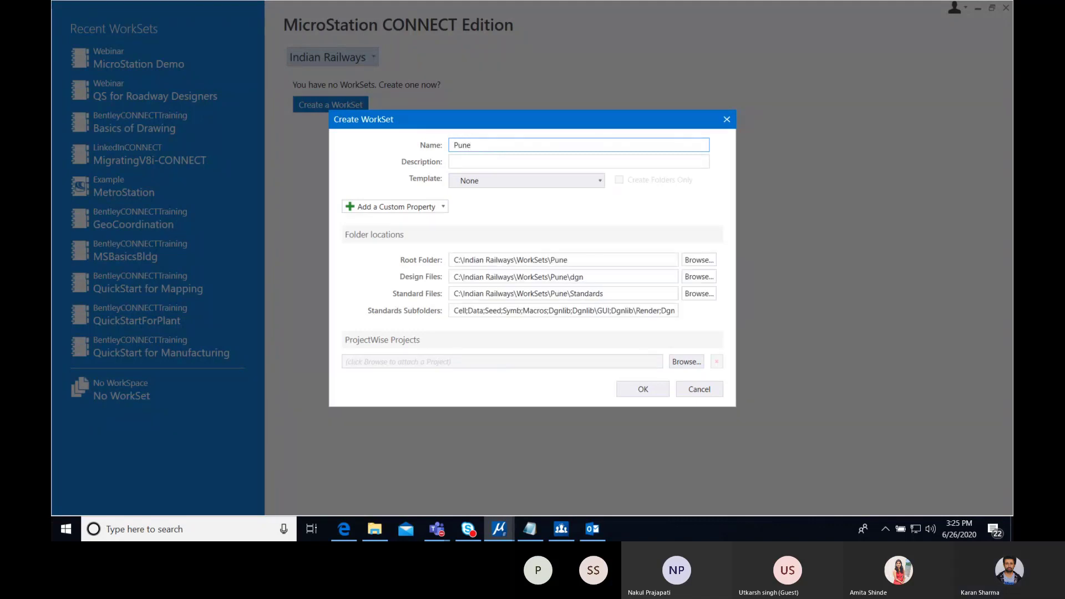
{"action": "type", "text": " Station"}
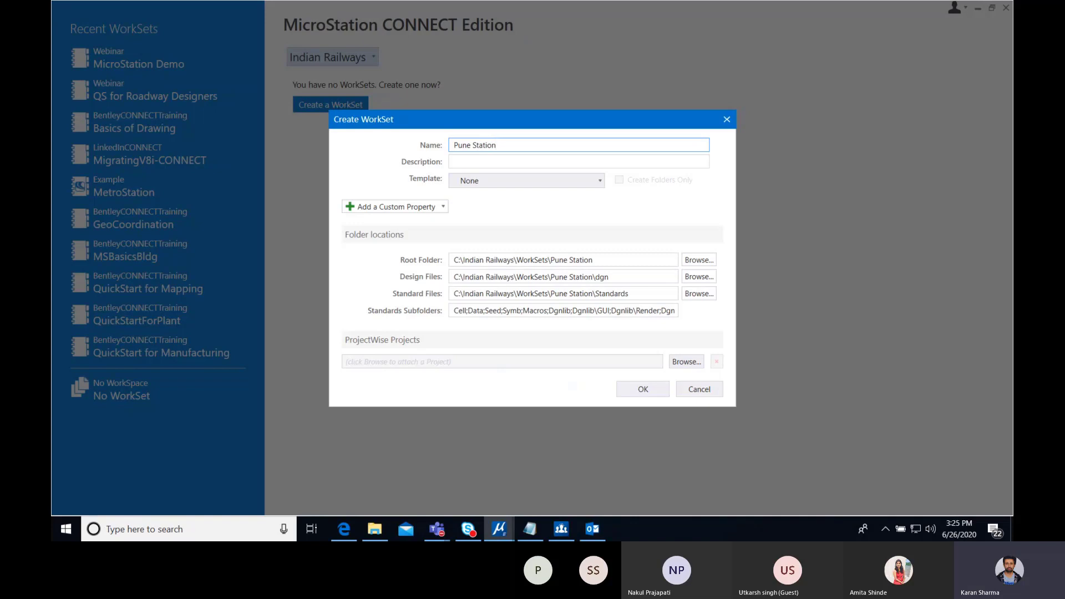
{"action": "left_click", "coordinate": [458, 264]}
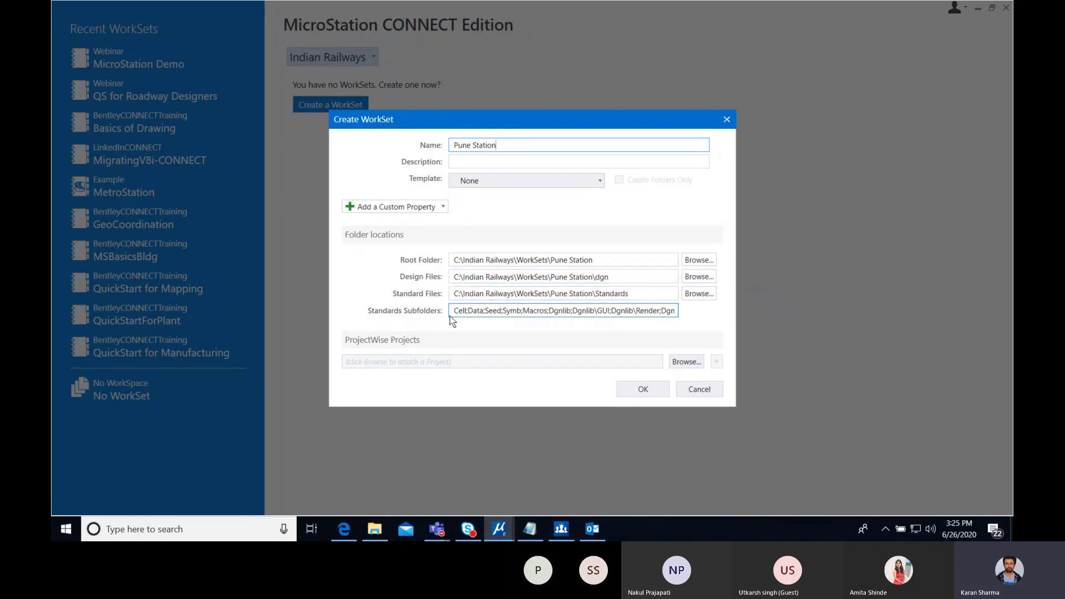
{"action": "left_click", "coordinate": [635, 390]}
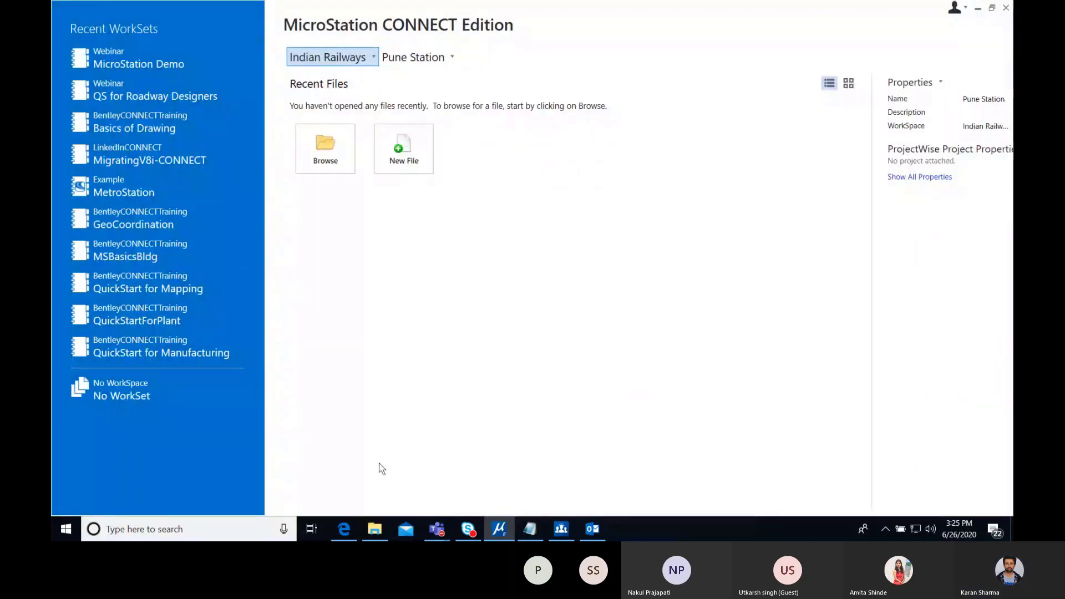
Step: Switch to File Explorer and examine the Pune Station WorkSet folder and its Standards subfolder
{"action": "left_click", "coordinate": [375, 532]}
{"action": "left_click", "coordinate": [323, 394]}
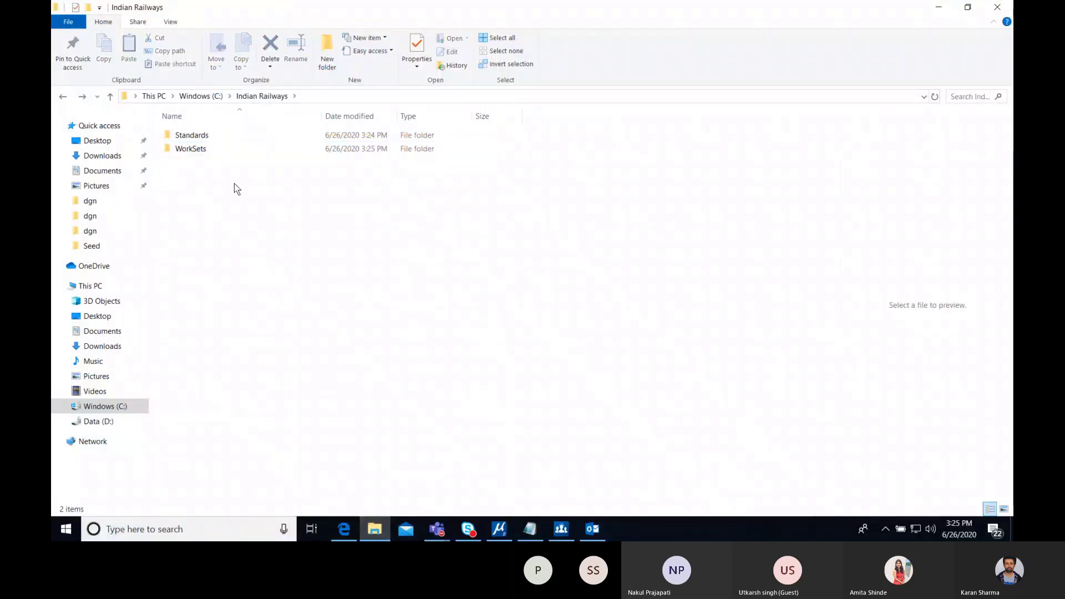
{"action": "double_click", "coordinate": [204, 156]}
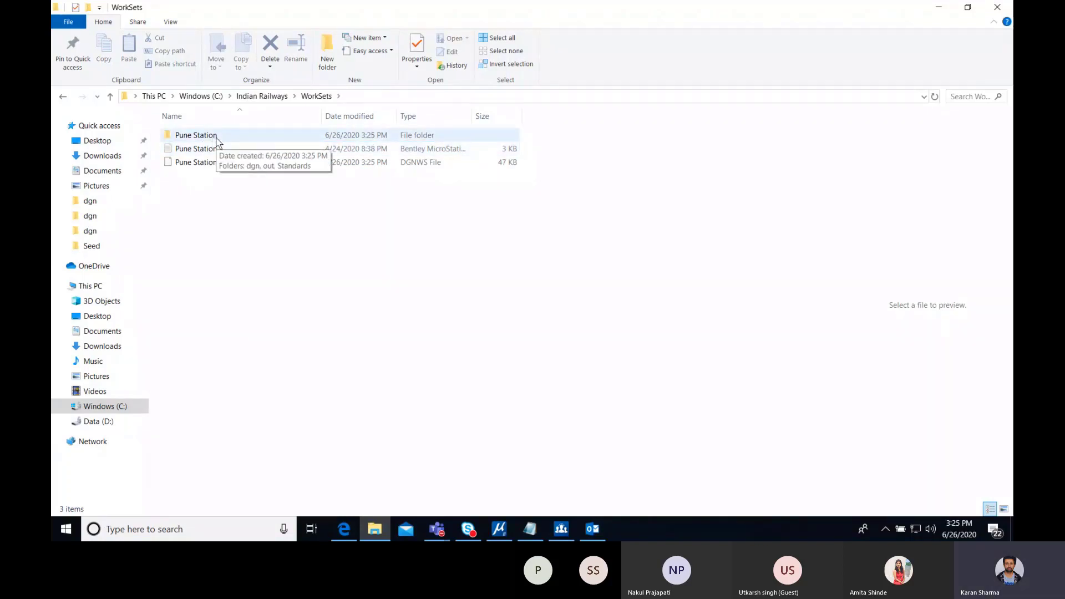
{"action": "left_click", "coordinate": [217, 138]}
{"action": "double_click", "coordinate": [217, 138]}
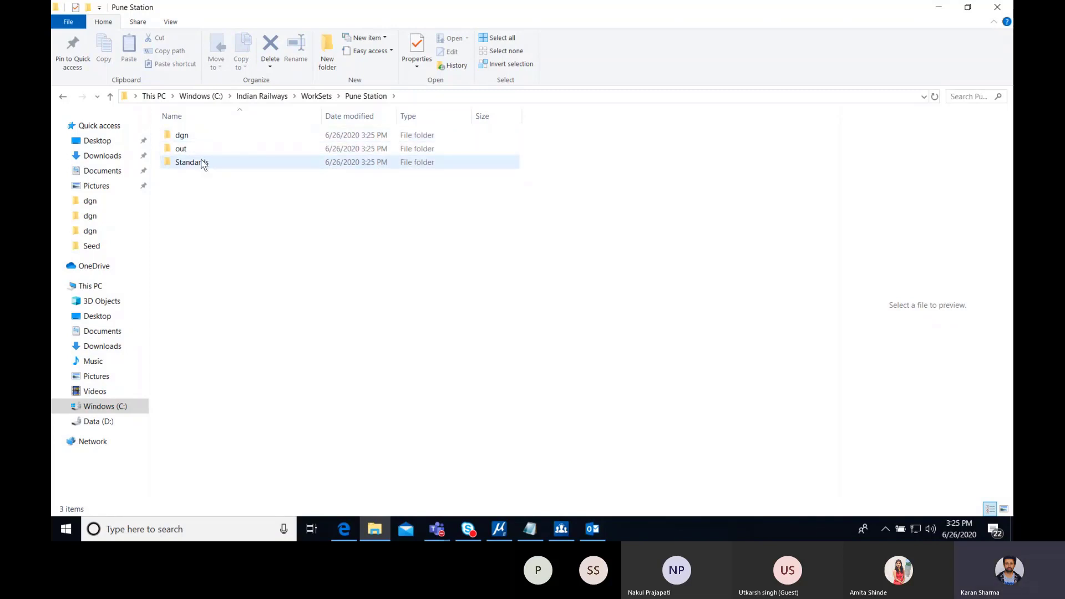
{"action": "double_click", "coordinate": [207, 162]}
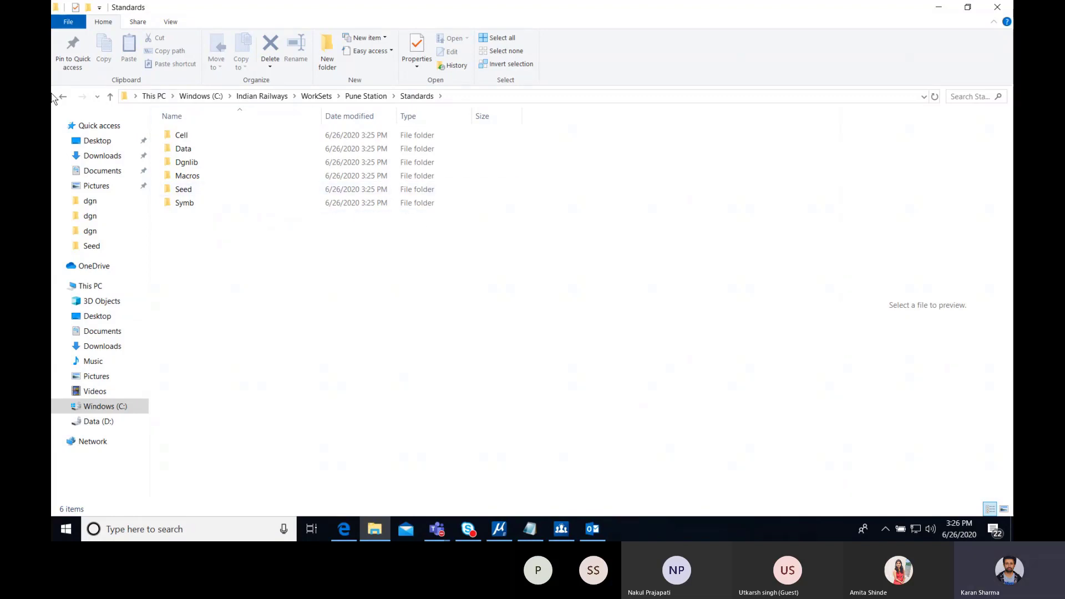
{"action": "left_click", "coordinate": [64, 97]}
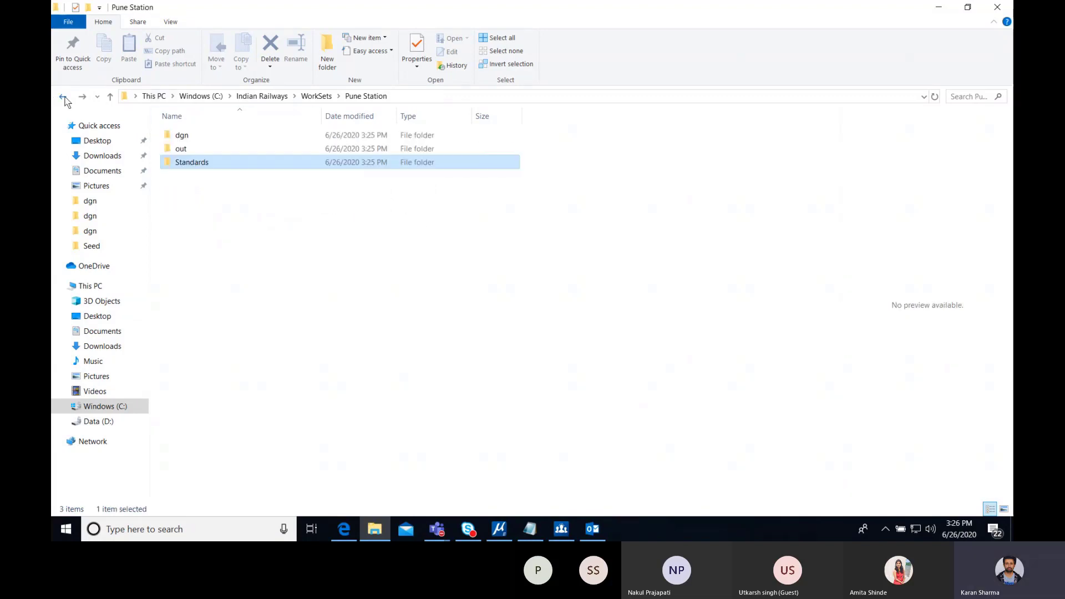
Step: Return to MicroStation and open MS-Demo.dgn from the MicroStation Demo WorkSet of the Webinar WorkSpace
{"action": "left_click", "coordinate": [498, 529]}
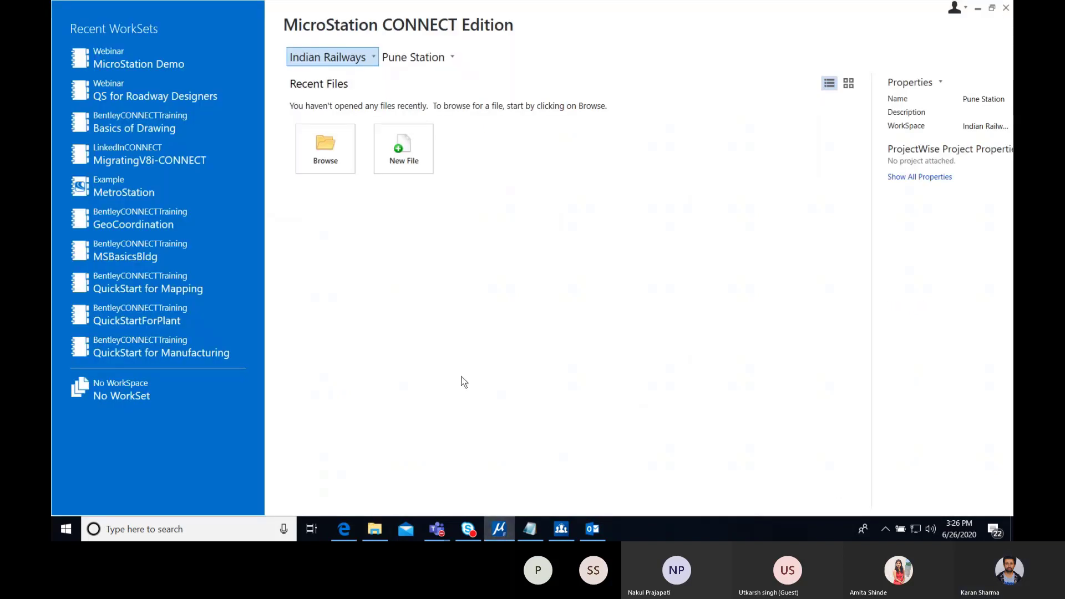
{"action": "left_click", "coordinate": [357, 60]}
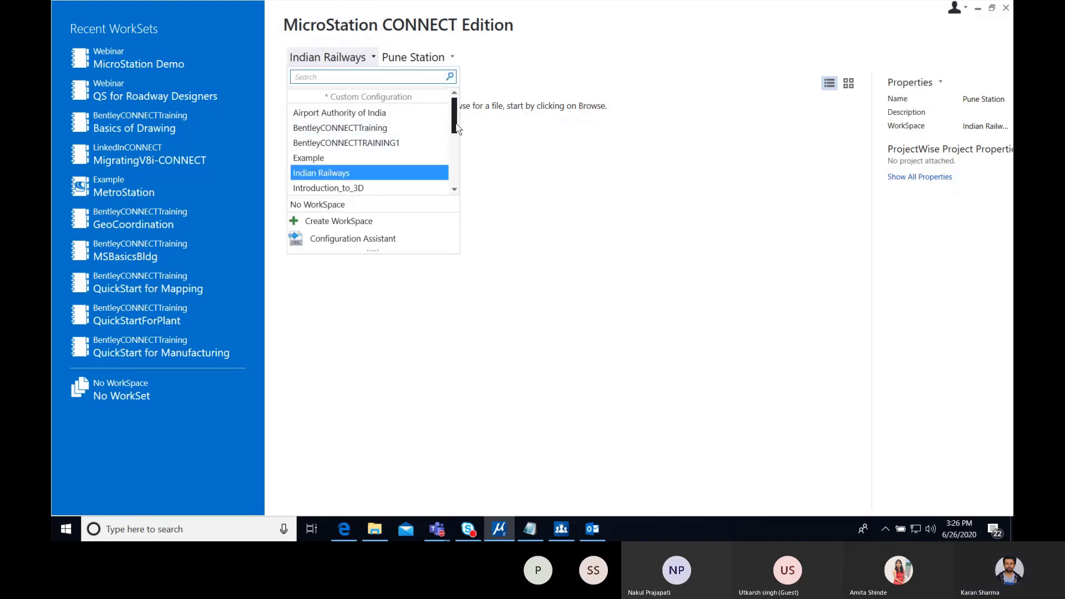
{"action": "left_click", "coordinate": [159, 63]}
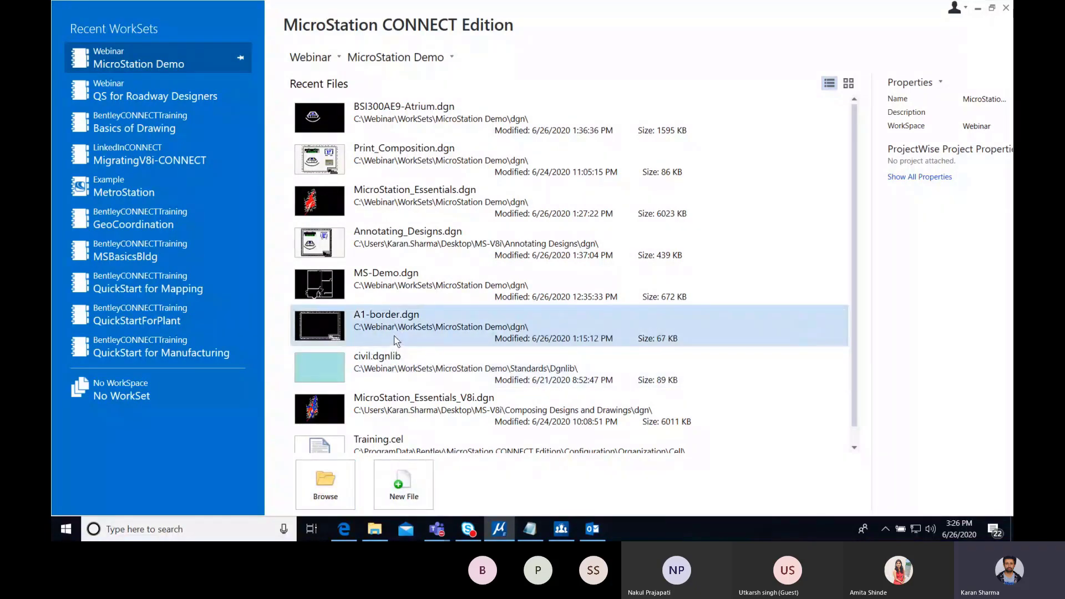
{"action": "left_click", "coordinate": [384, 293]}
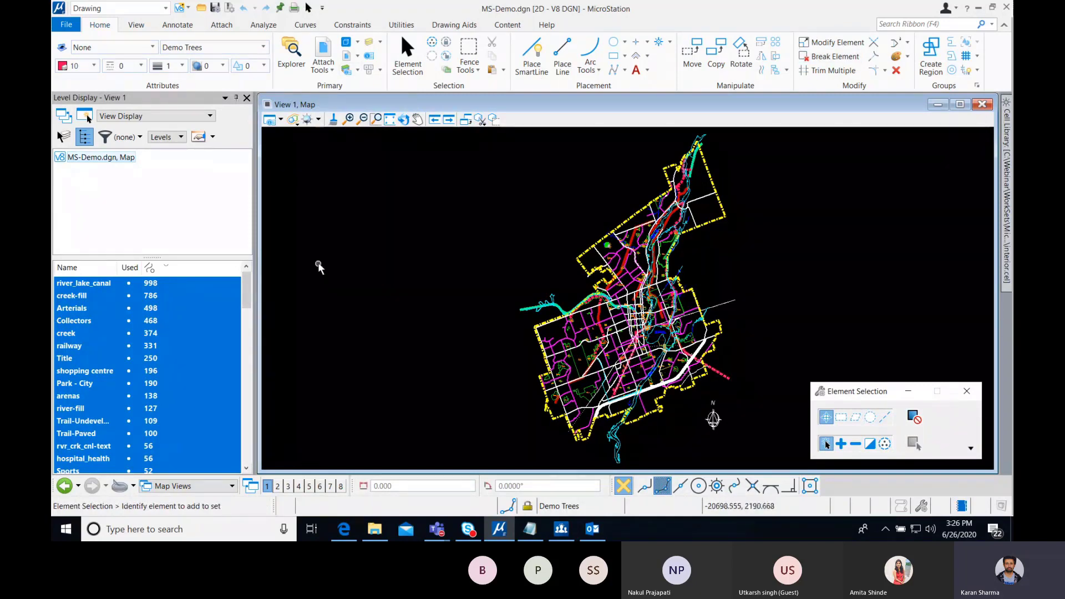
Step: Review the file Tools options and the User, System (PC) and File settings categories
{"action": "left_click", "coordinate": [68, 26]}
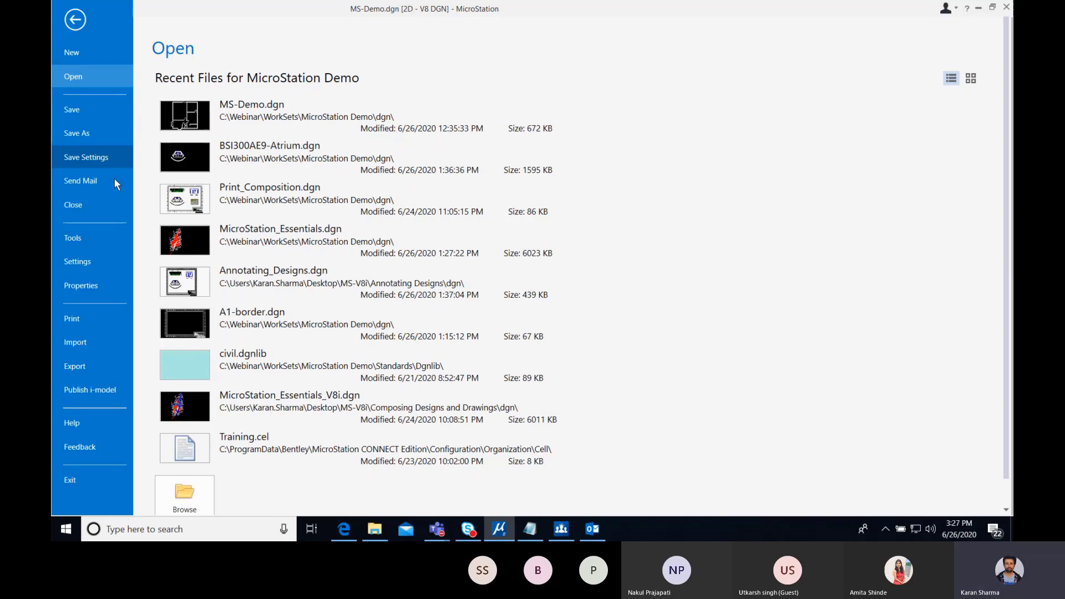
{"action": "left_click", "coordinate": [101, 238]}
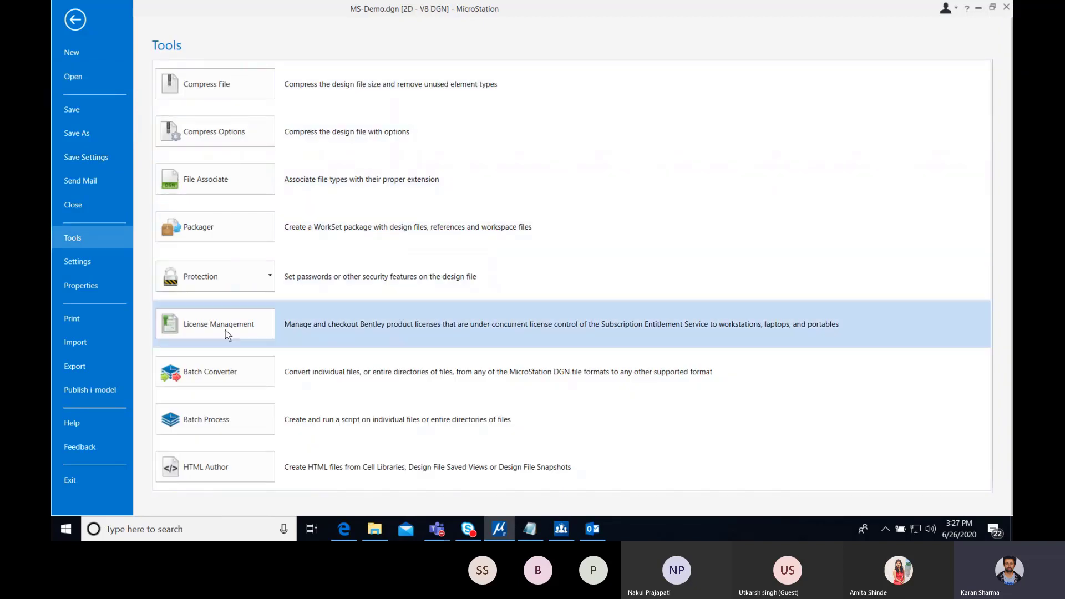
{"action": "left_click", "coordinate": [94, 261]}
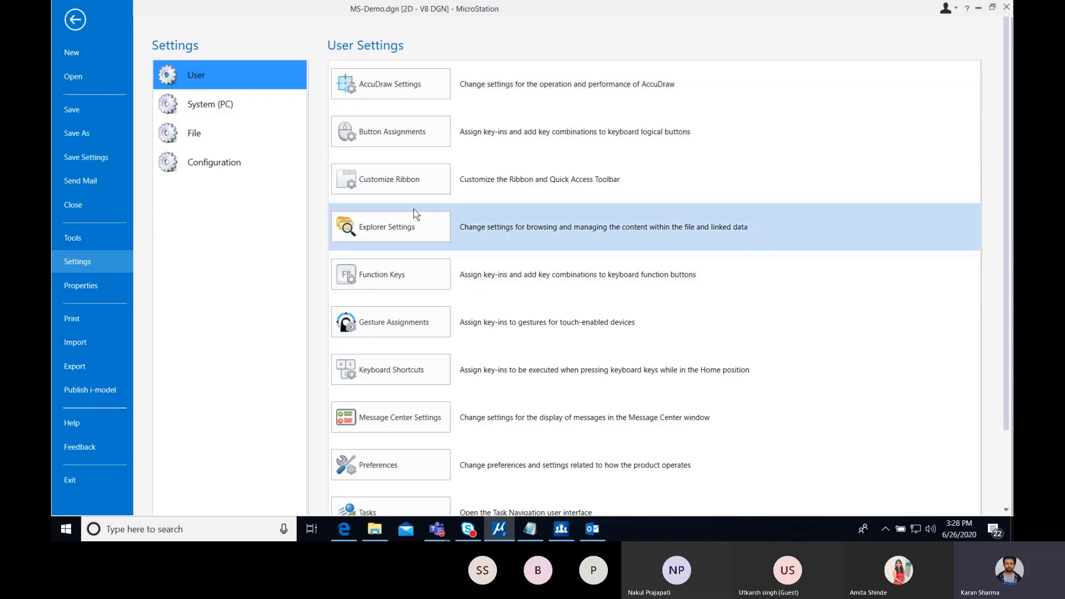
{"action": "left_click", "coordinate": [245, 109]}
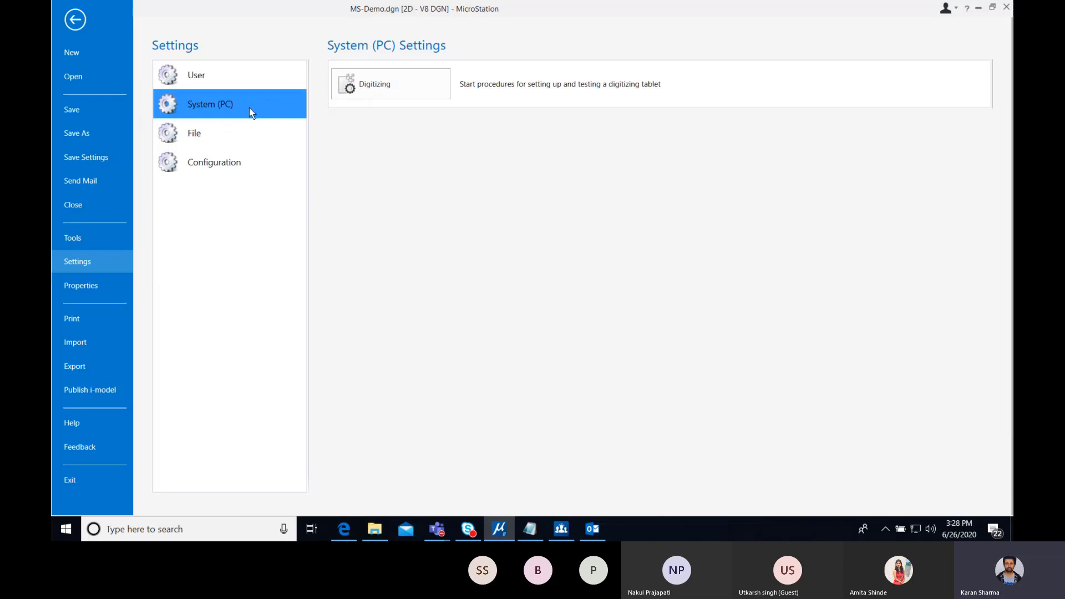
{"action": "left_click", "coordinate": [215, 135]}
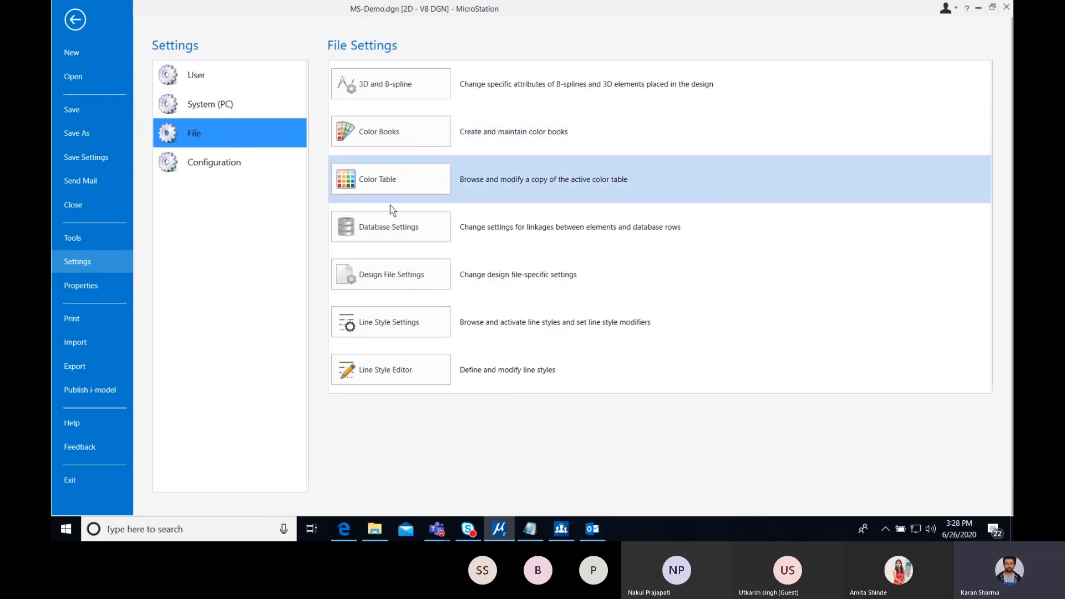
Step: Examine the Working Units in Design File Settings without changing them, review the Configuration settings, and return to the drawing
{"action": "left_click", "coordinate": [398, 275]}
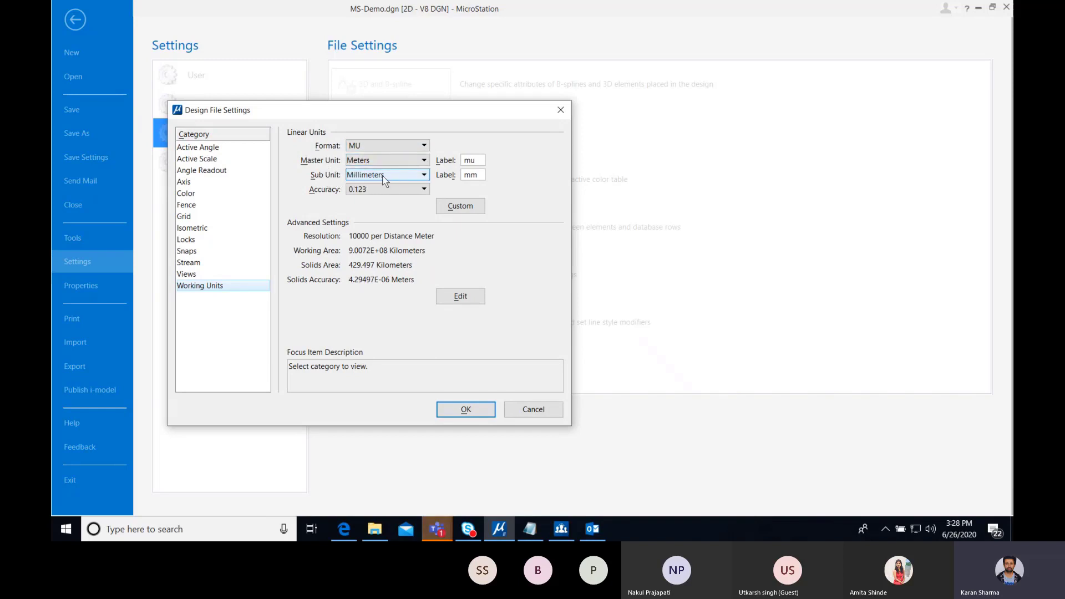
{"action": "left_click", "coordinate": [533, 411]}
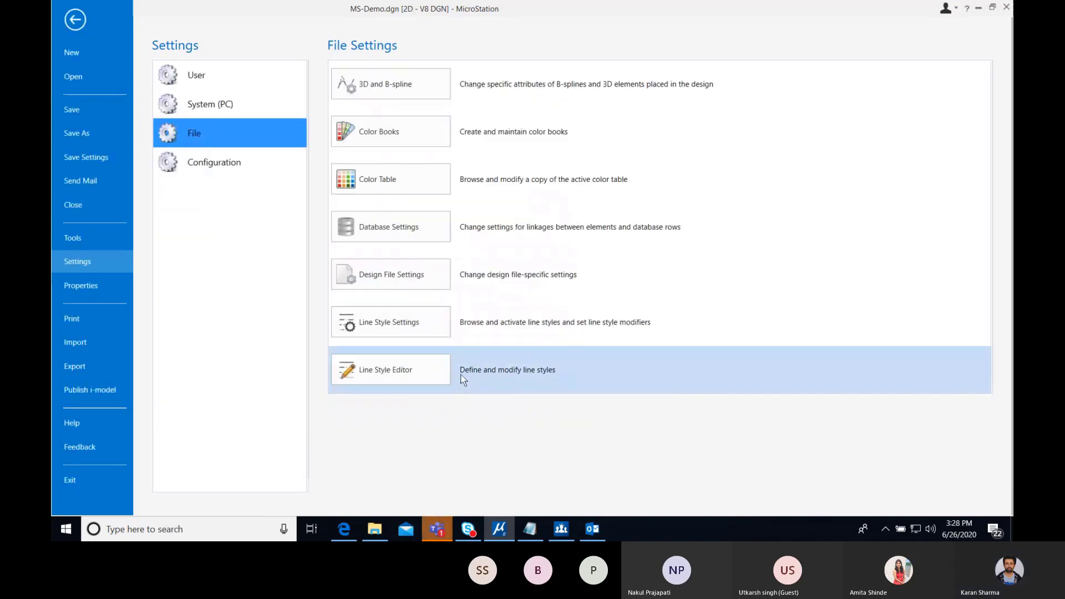
{"action": "left_click", "coordinate": [233, 167]}
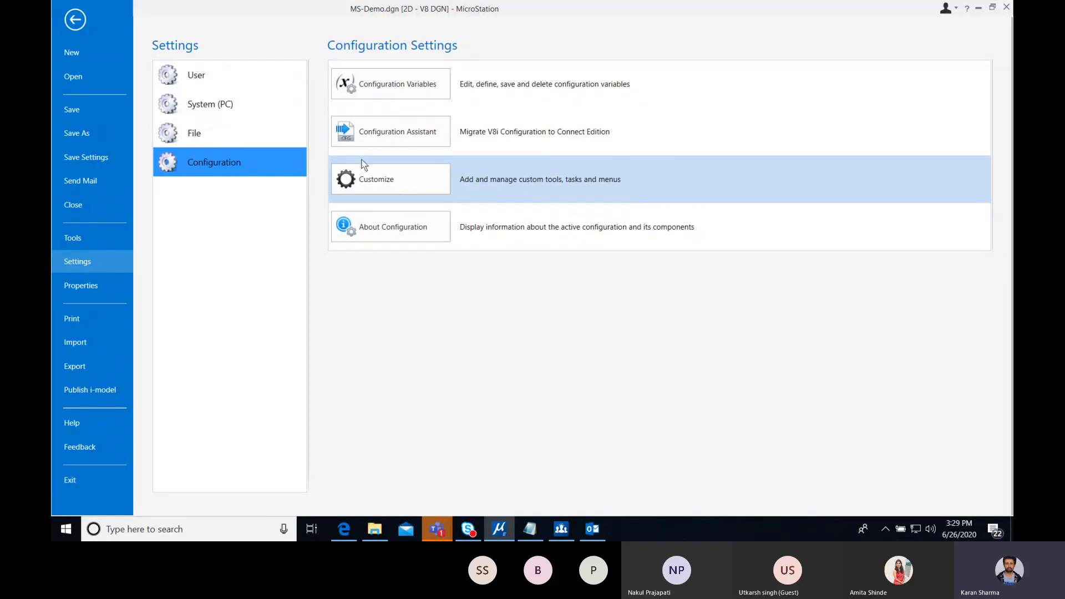
{"action": "left_click", "coordinate": [79, 26]}
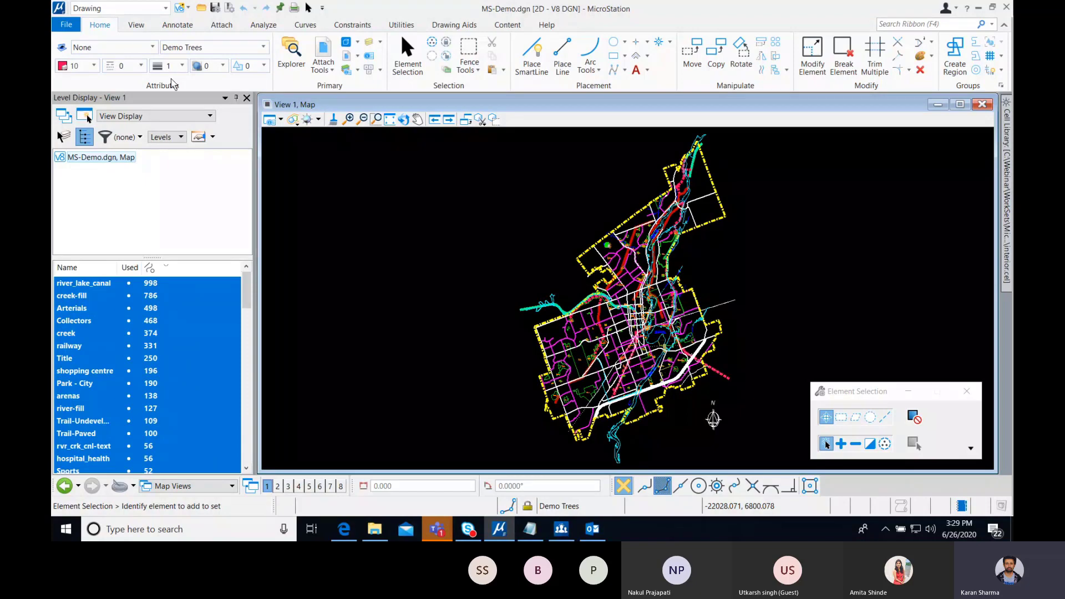
Step: Examine the display and Pin/Unpin Group options of the ribbon's Attributes group without changing them
{"action": "mouse_move", "coordinate": [583, 6]}
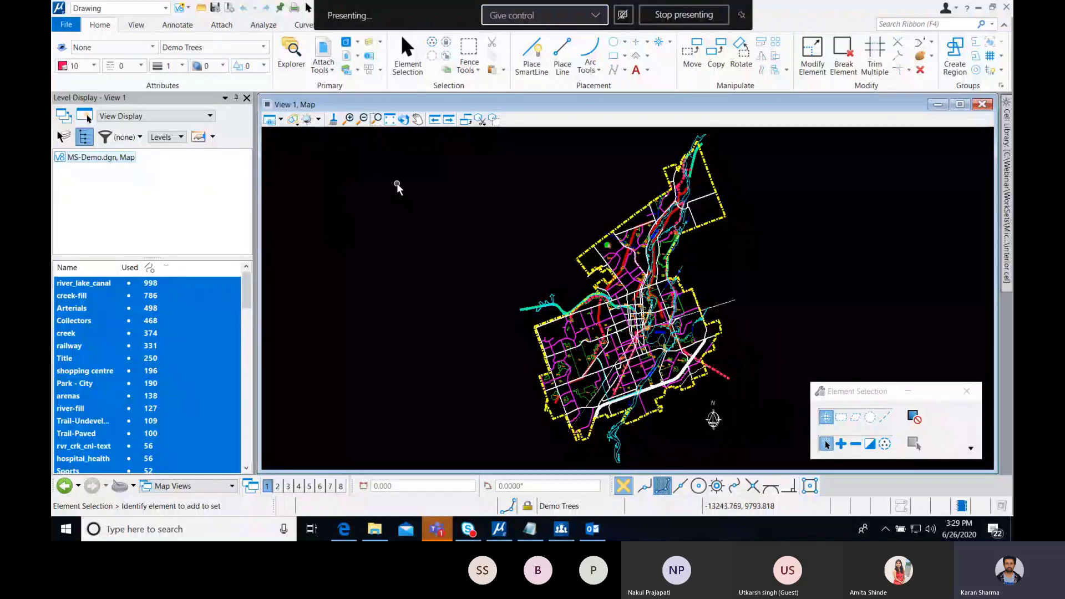
{"action": "left_click", "coordinate": [348, 119]}
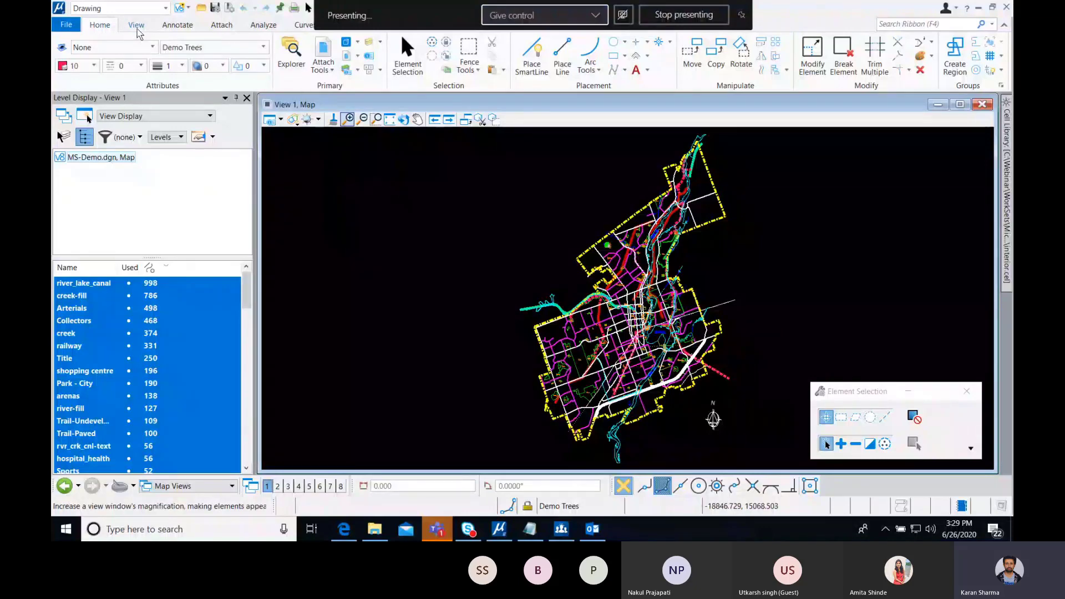
{"action": "left_click", "coordinate": [136, 25]}
{"action": "left_click", "coordinate": [107, 25]}
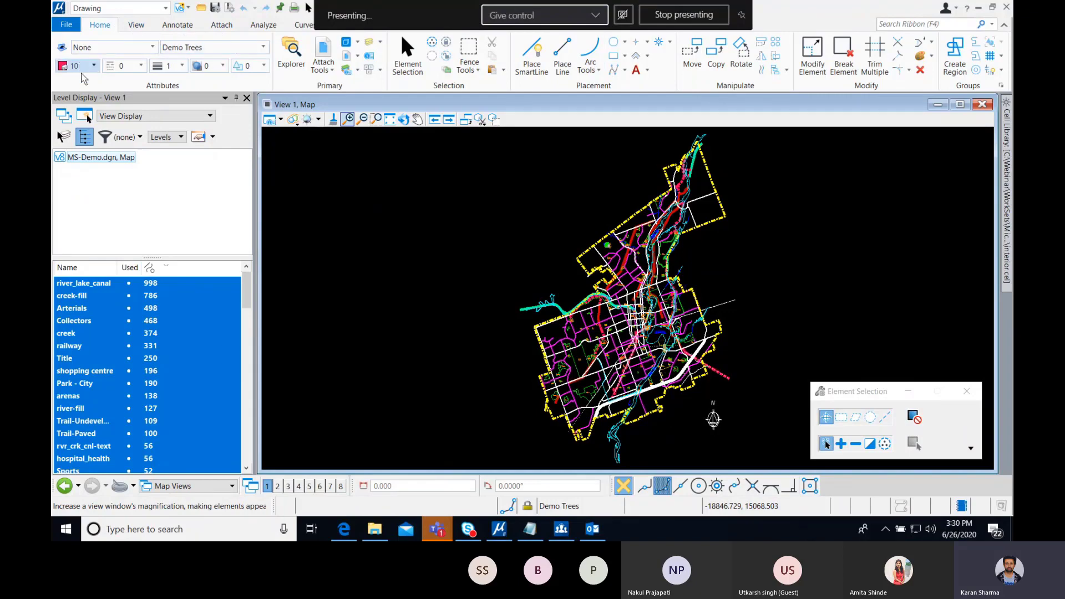
{"action": "right_click", "coordinate": [200, 86]}
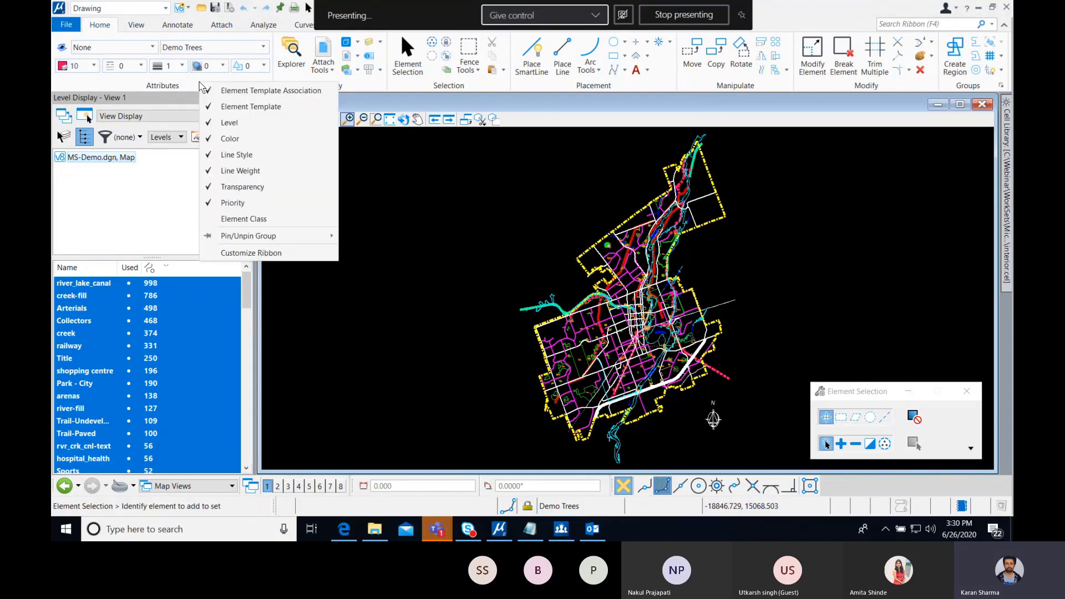
{"action": "mouse_move", "coordinate": [250, 238]}
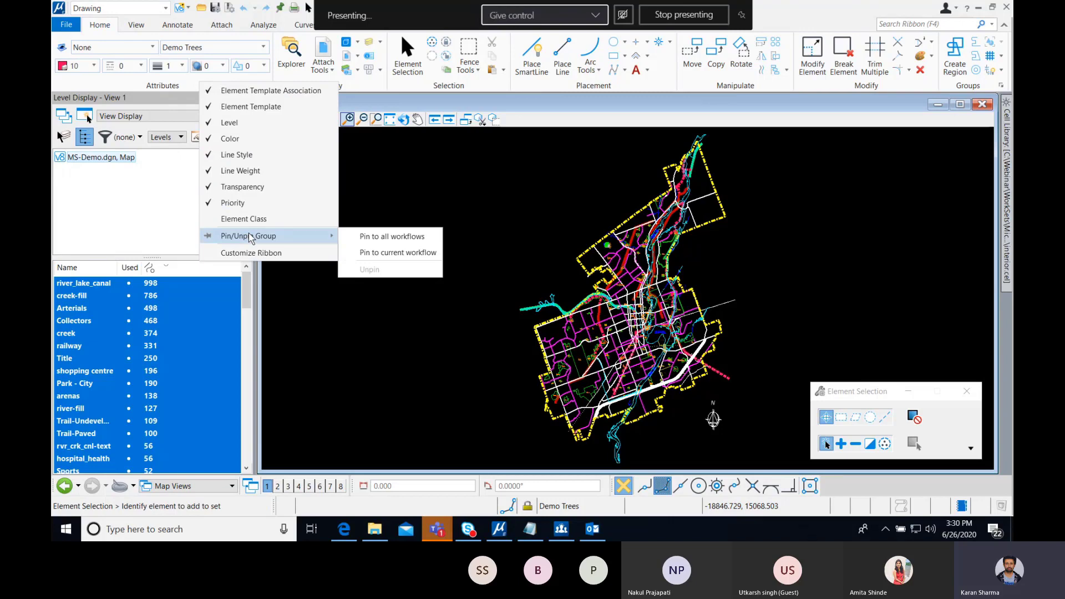
{"action": "left_click", "coordinate": [152, 83]}
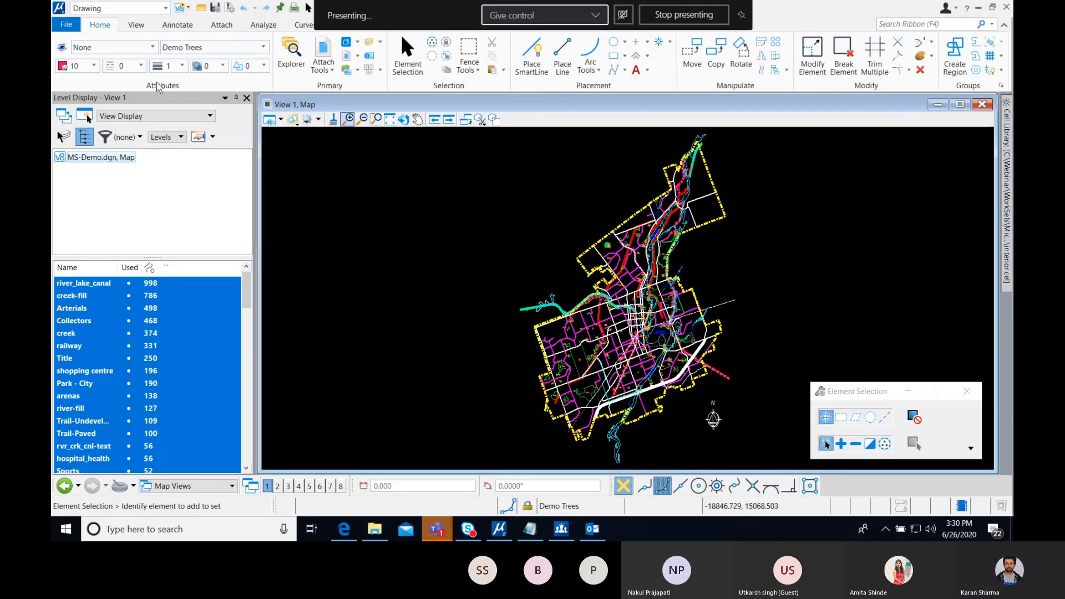
Step: Search the ribbon for "place" and look through the matching tools
{"action": "left_click", "coordinate": [913, 24]}
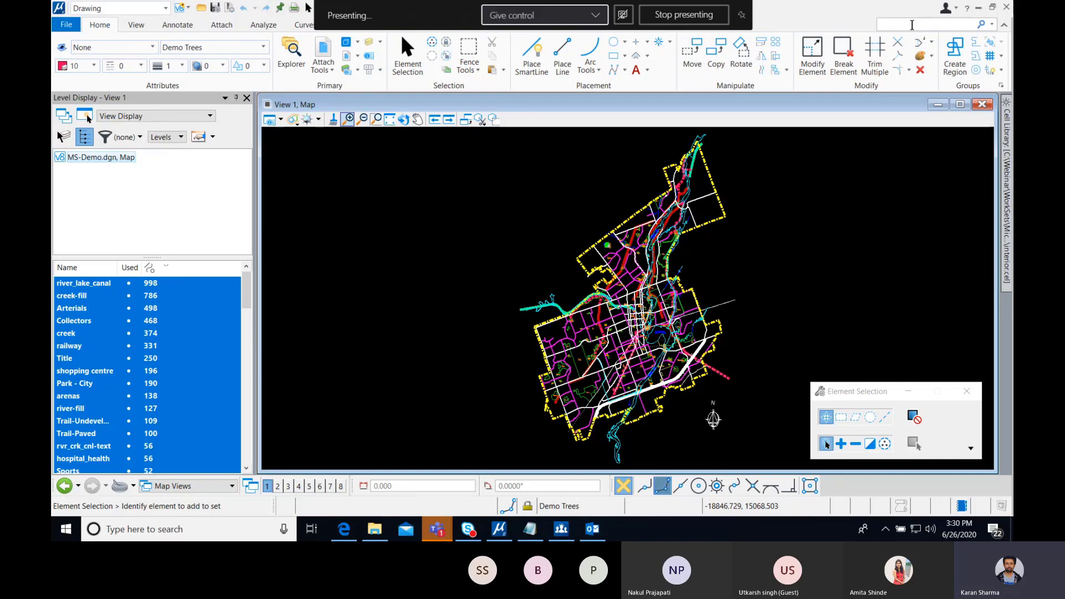
{"action": "type", "text": "place"}
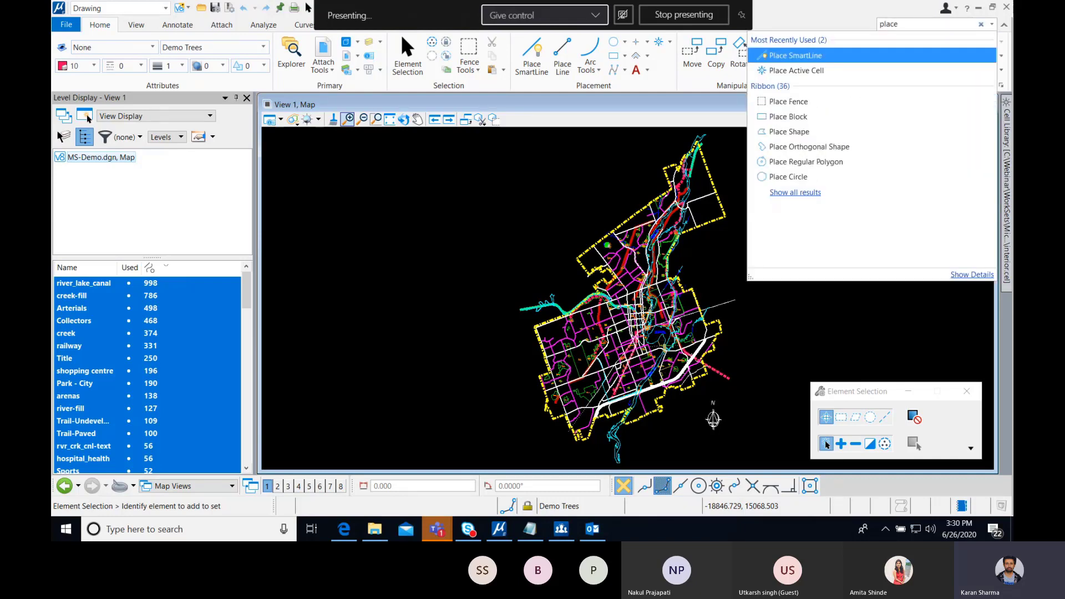
{"action": "mouse_move", "coordinate": [808, 57]}
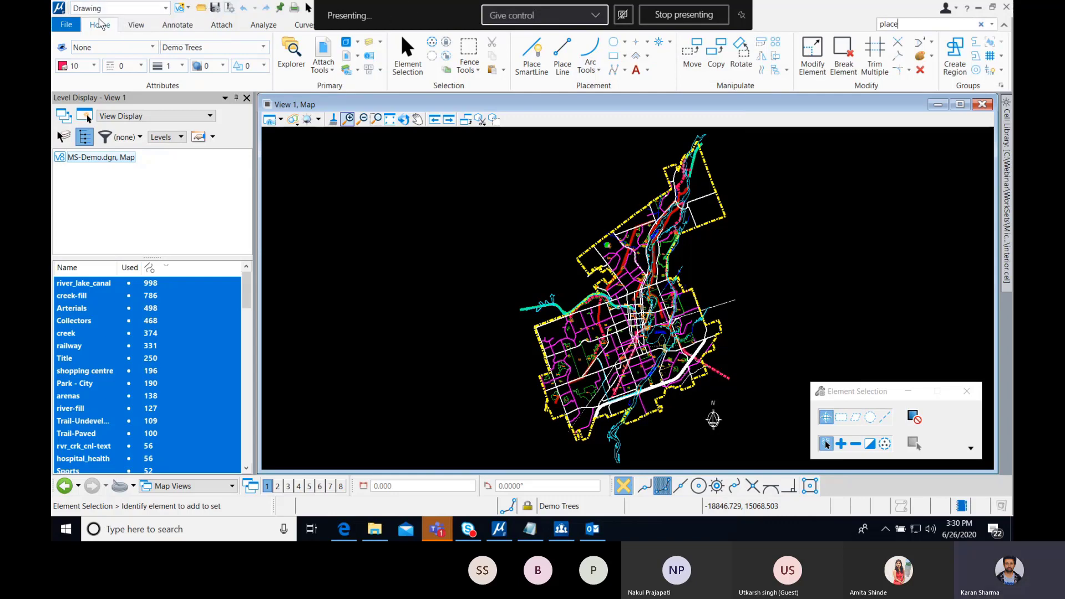
Step: Check the available workflows and return to Element Selection with the focus at the Home position
{"action": "left_click", "coordinate": [165, 9]}
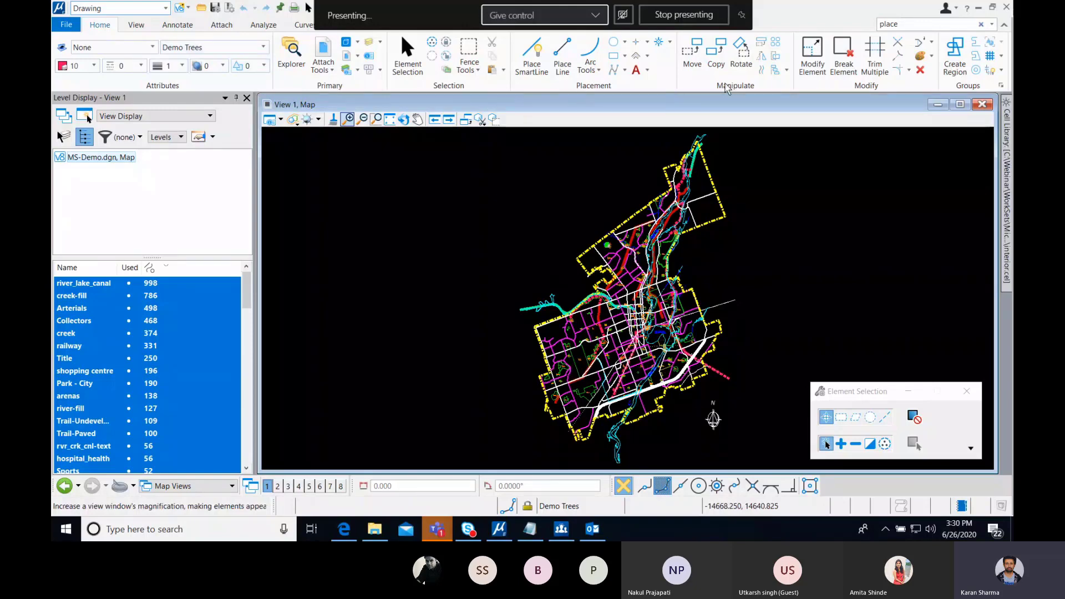
{"action": "key", "text": "Escape"}
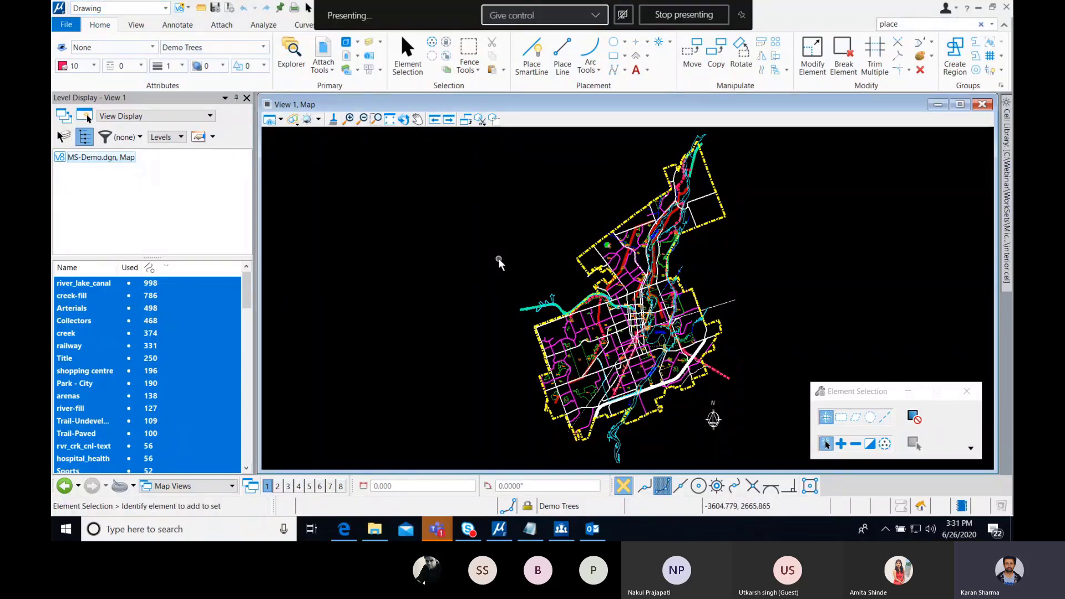
{"action": "key", "text": "space"}
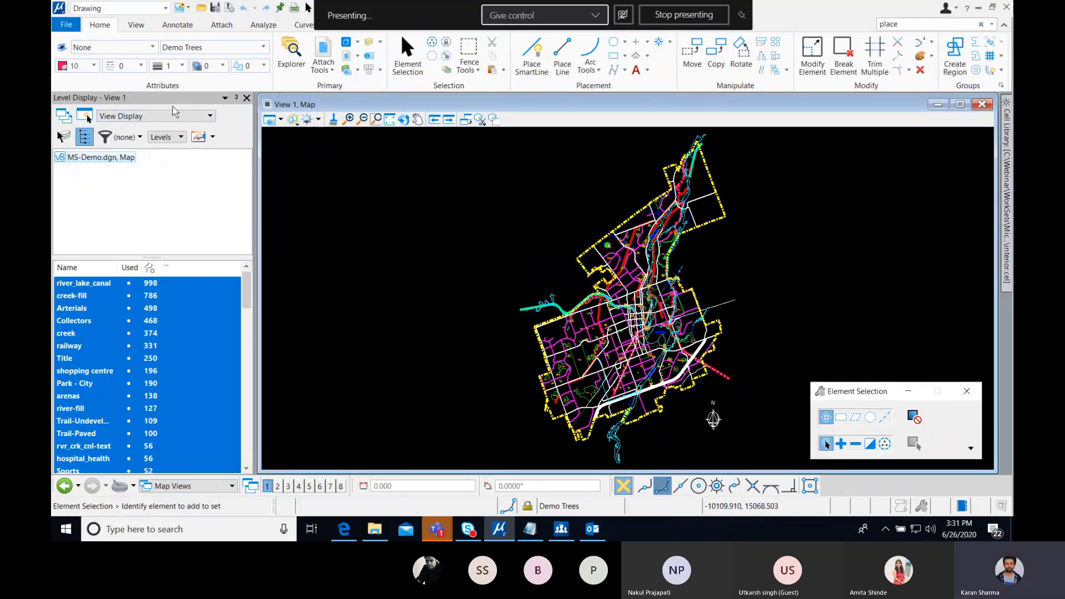
Step: Float the Level Display panel and dock it back in place, and briefly expand the auto-hidden Cell Library panel
{"action": "left_click_drag", "start_coordinate": [173, 102], "coordinate": [674, 162]}
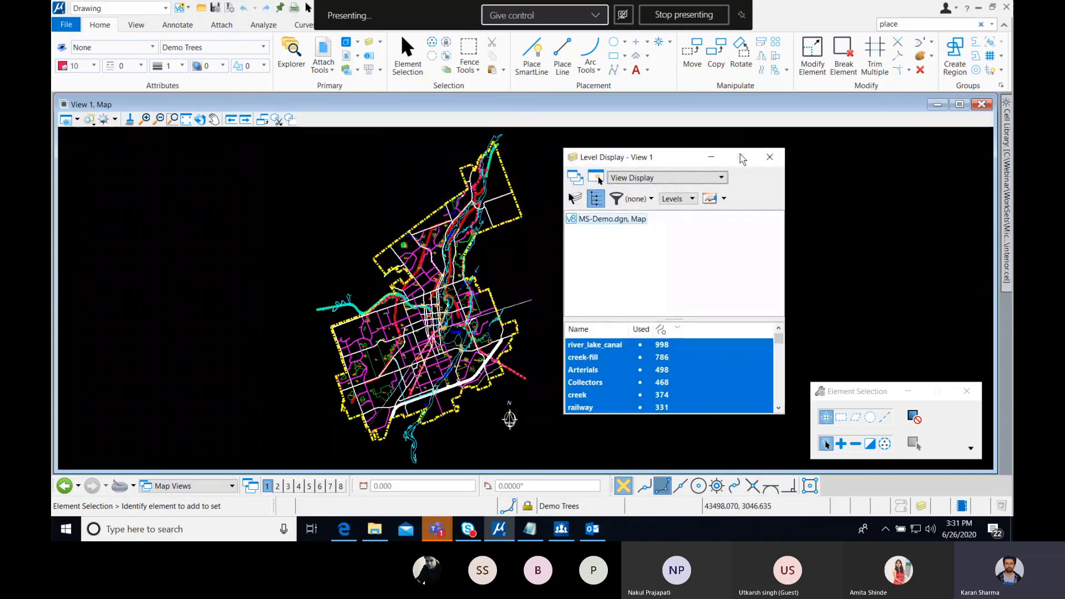
{"action": "left_click_drag", "start_coordinate": [623, 161], "coordinate": [78, 281]}
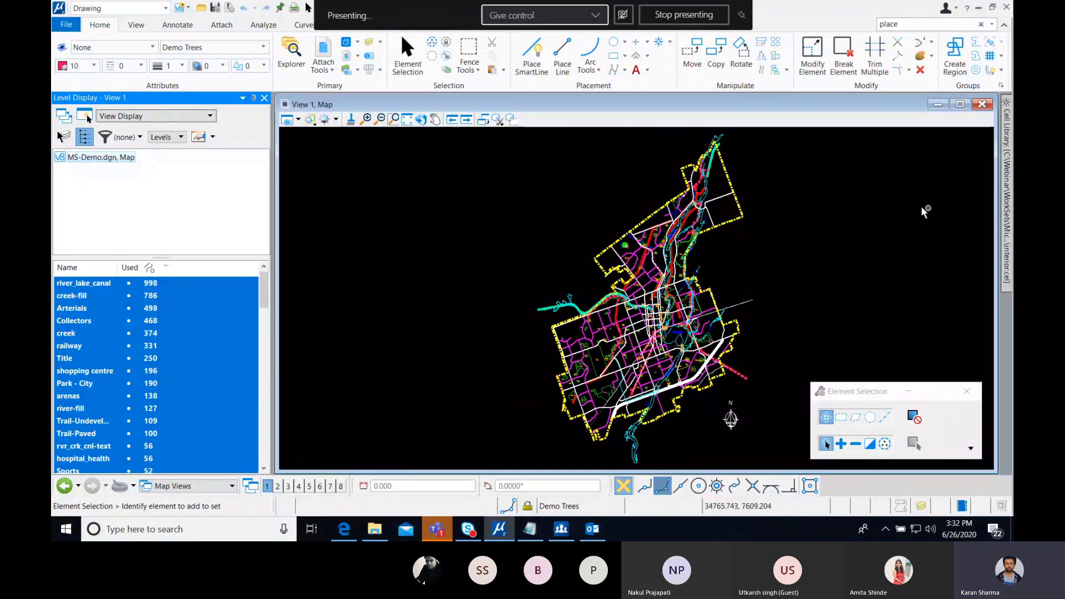
{"action": "mouse_move", "coordinate": [1005, 205]}
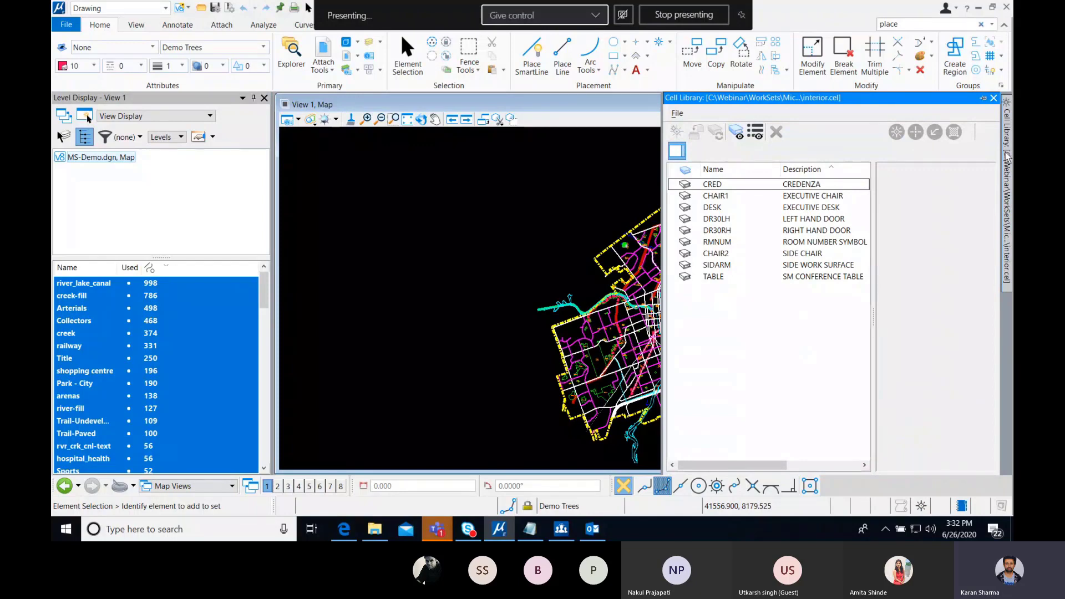
{"action": "left_click", "coordinate": [736, 218]}
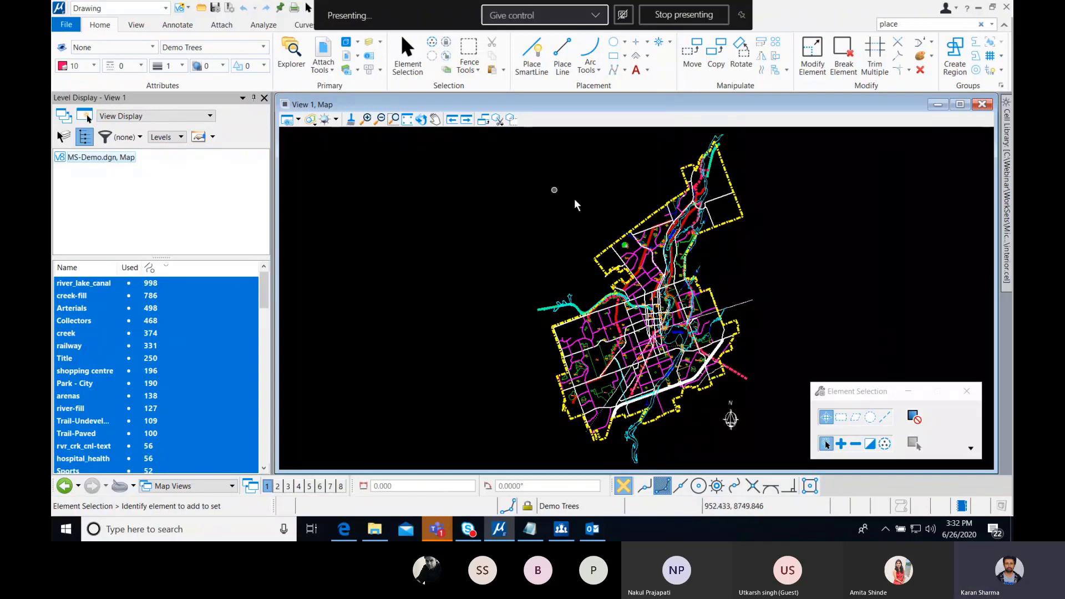
Step: Move the tool settings window away from the map and compare its contents for Place SmartLine, Element Selection and Zoom In
{"action": "left_click_drag", "start_coordinate": [823, 383], "coordinate": [319, 158]}
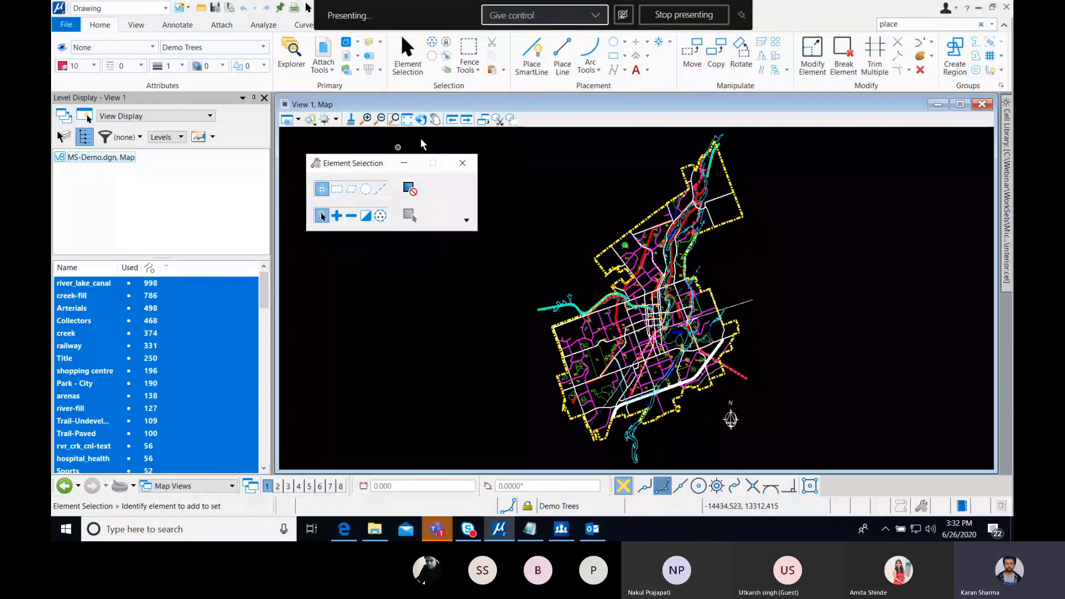
{"action": "left_click", "coordinate": [531, 66]}
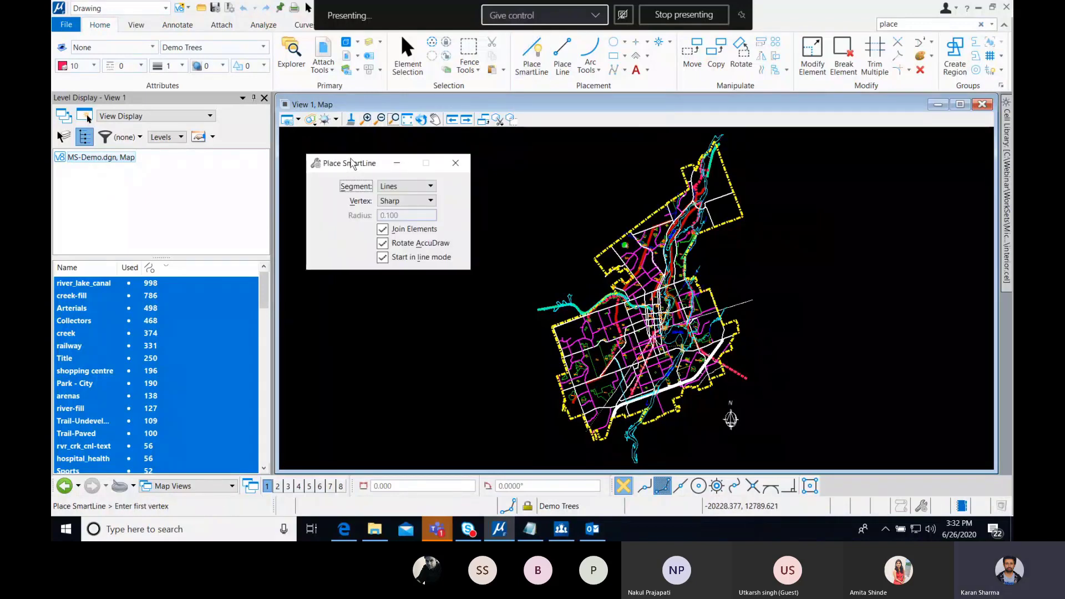
{"action": "left_click", "coordinate": [409, 55]}
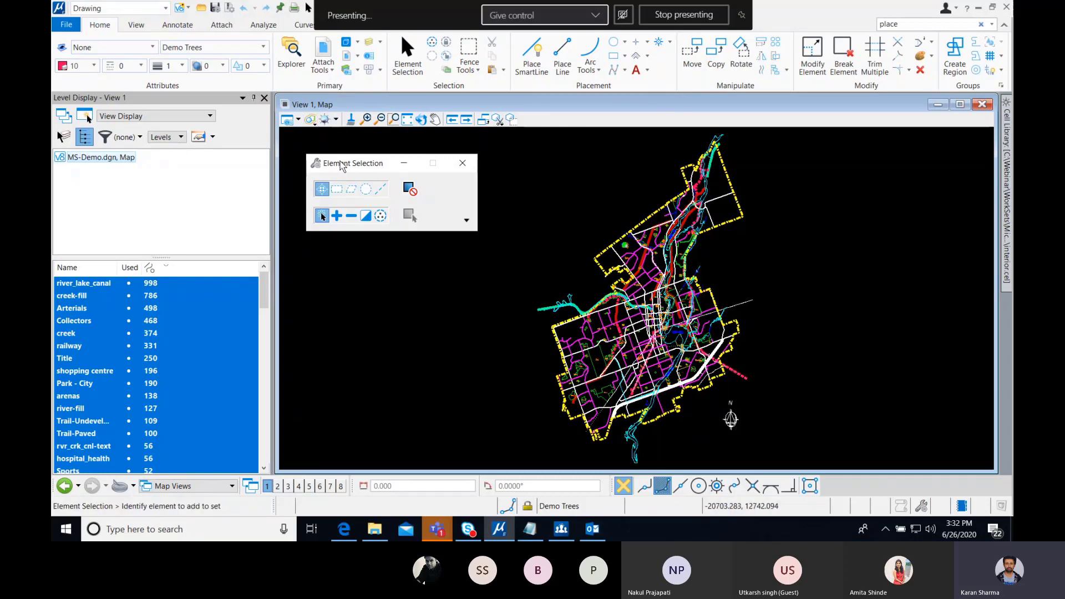
{"action": "left_click_drag", "start_coordinate": [341, 166], "coordinate": [344, 165]}
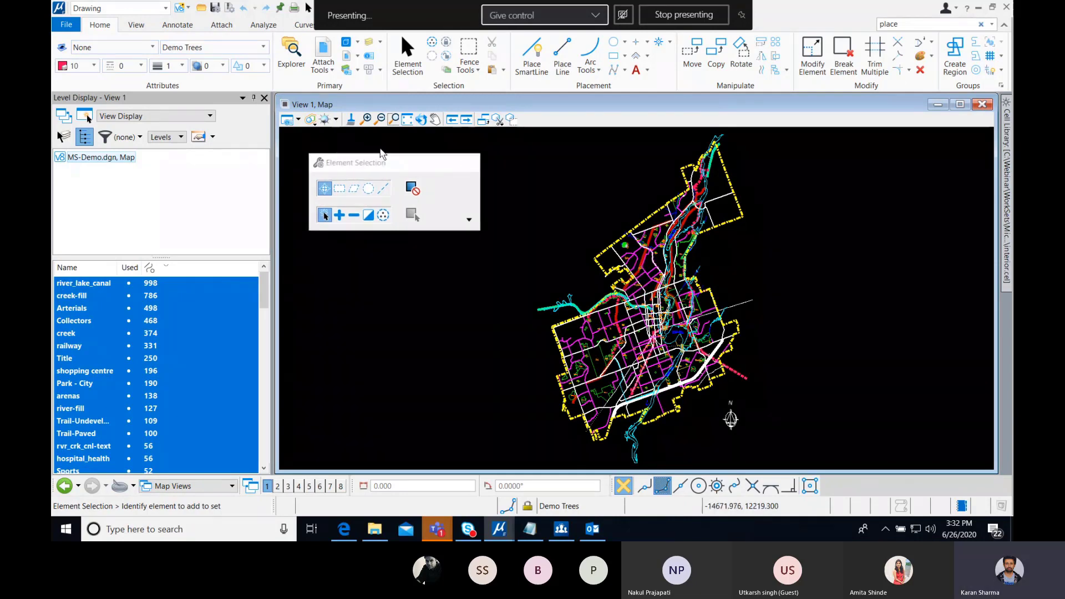
{"action": "left_click", "coordinate": [365, 119]}
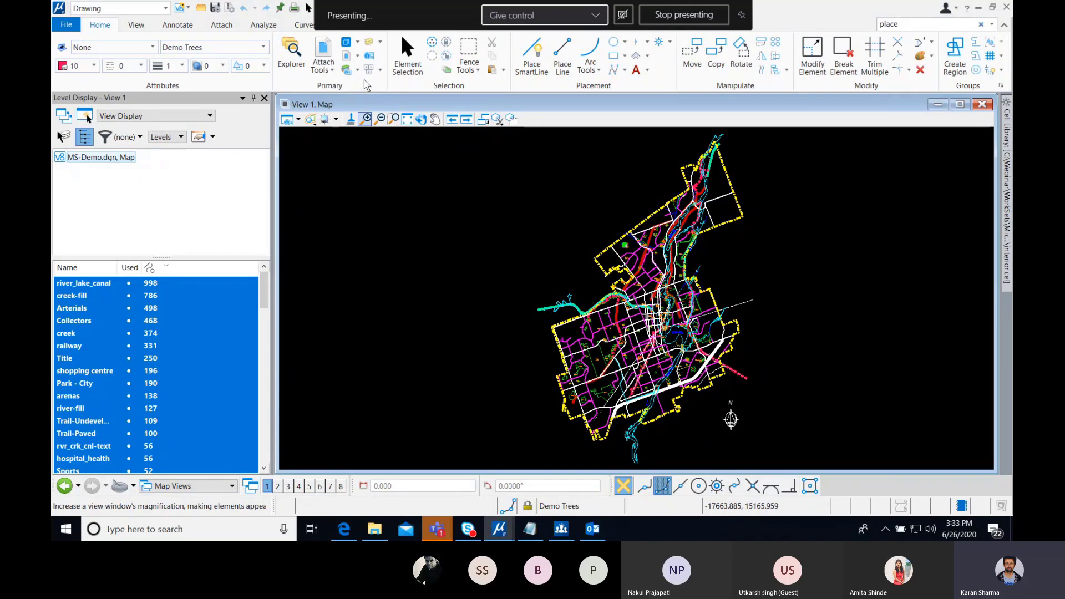
Step: Open the Key-in dialog and enlarge it to show the command lists and key-in history
{"action": "left_click", "coordinate": [371, 71]}
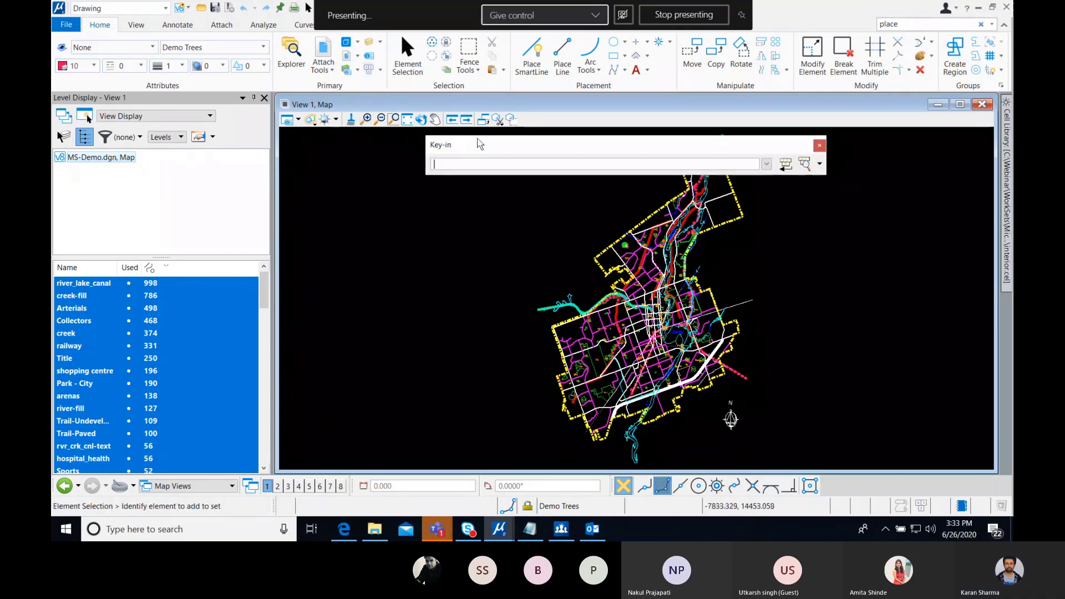
{"action": "left_click_drag", "start_coordinate": [474, 136], "coordinate": [432, 160]}
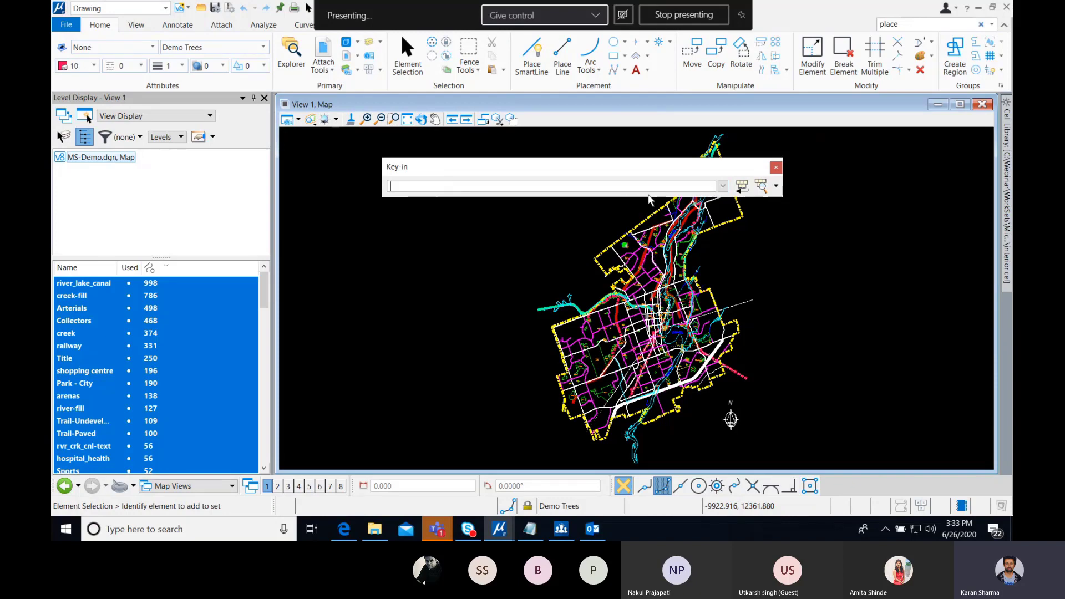
{"action": "left_click_drag", "start_coordinate": [781, 194], "coordinate": [826, 307]}
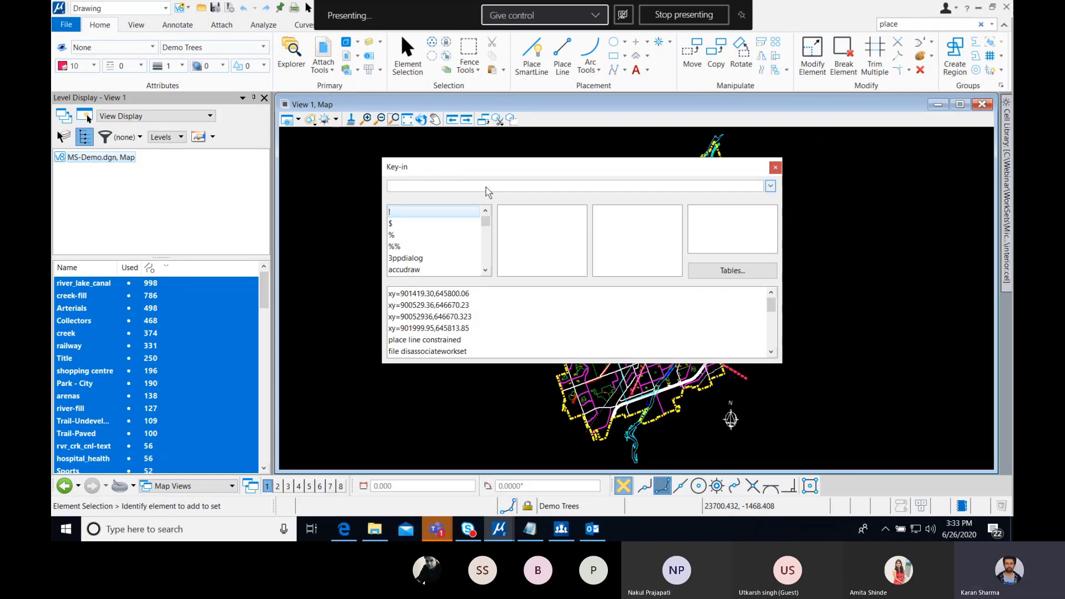
Step: Run the key-in "place line constrained", close the Key-in dialog and reposition the Place Line settings window over the view
{"action": "type", "text": "place"}
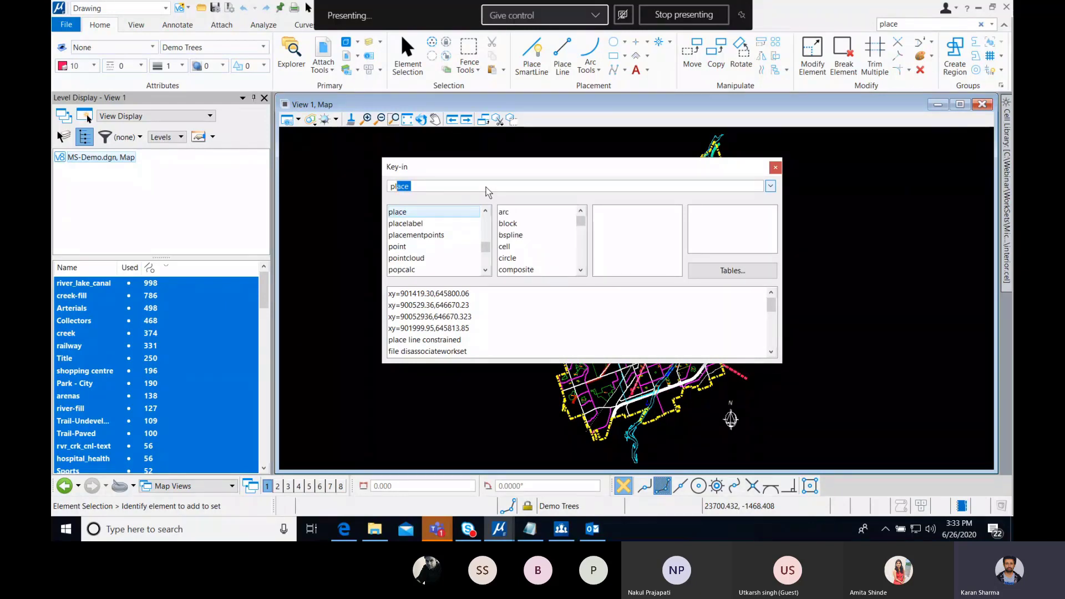
{"action": "key", "text": "space"}
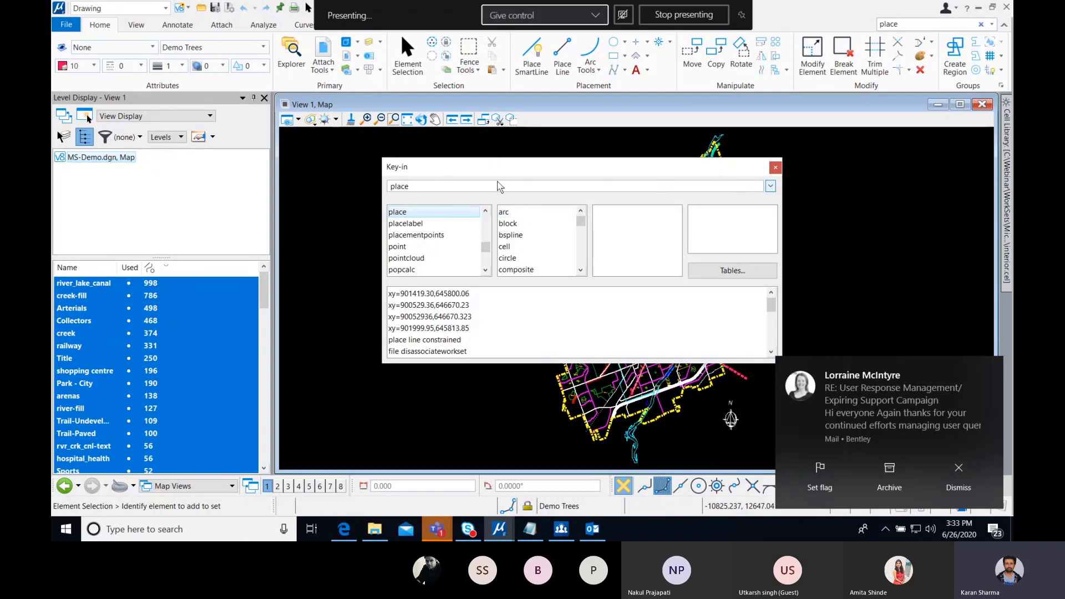
{"action": "type", "text": "line"}
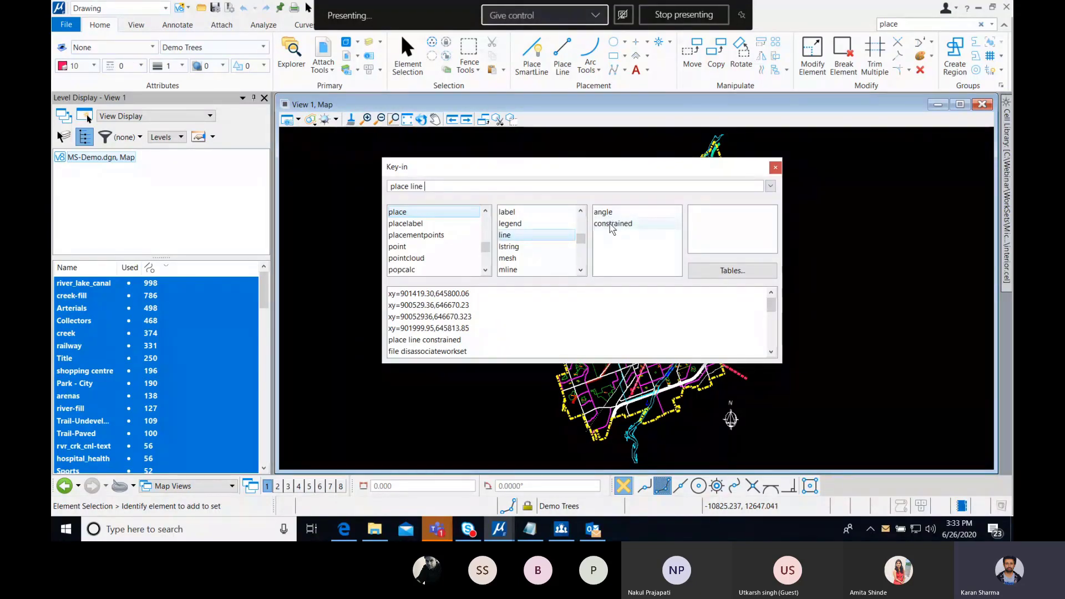
{"action": "left_click", "coordinate": [610, 224]}
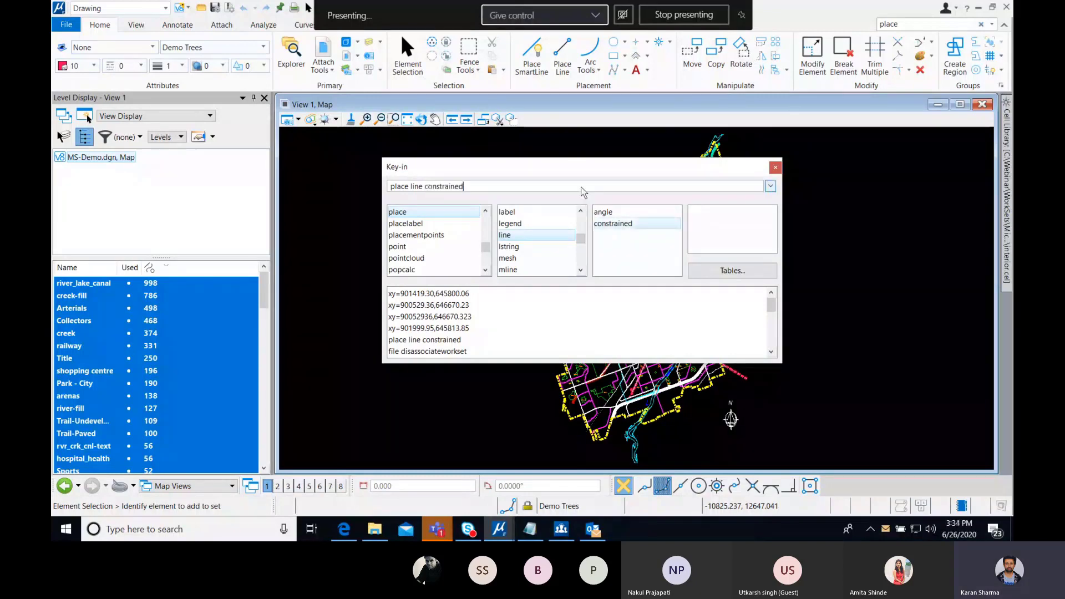
{"action": "key", "text": "Return"}
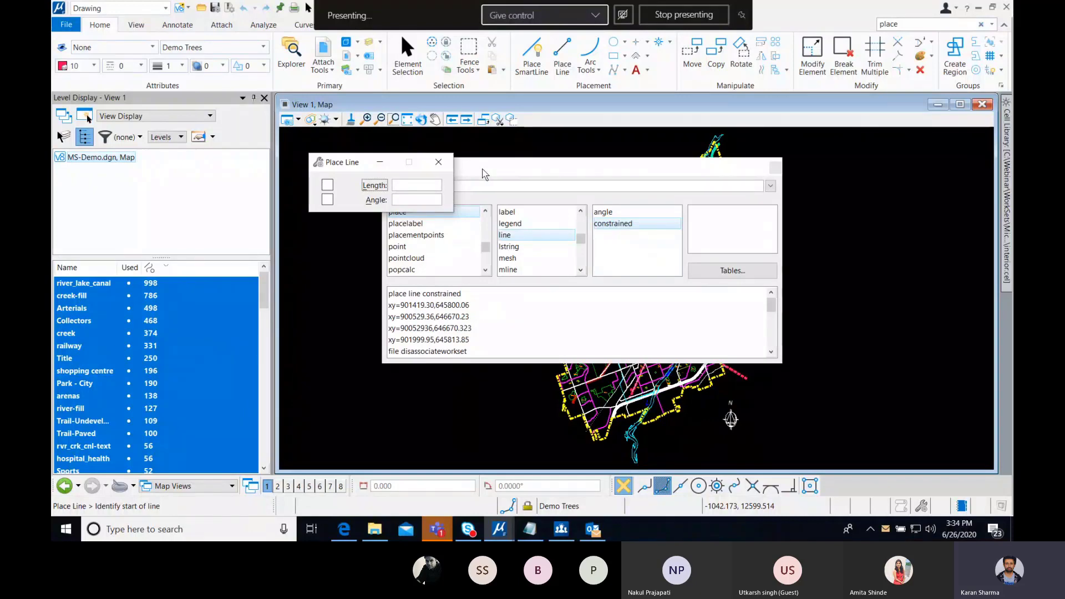
{"action": "left_click", "coordinate": [773, 164]}
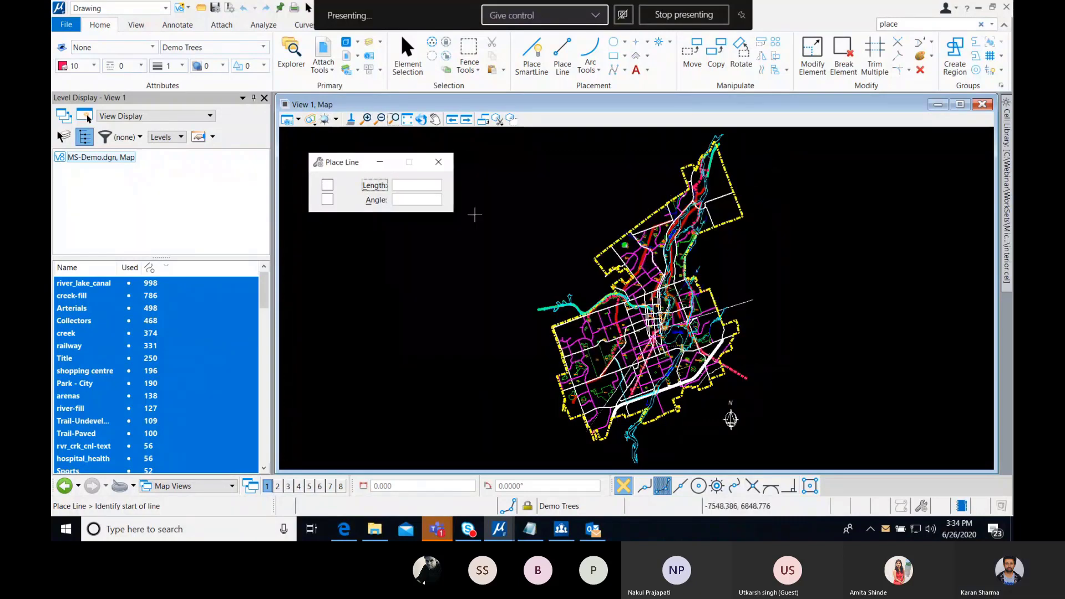
{"action": "left_click_drag", "start_coordinate": [355, 163], "coordinate": [393, 203]}
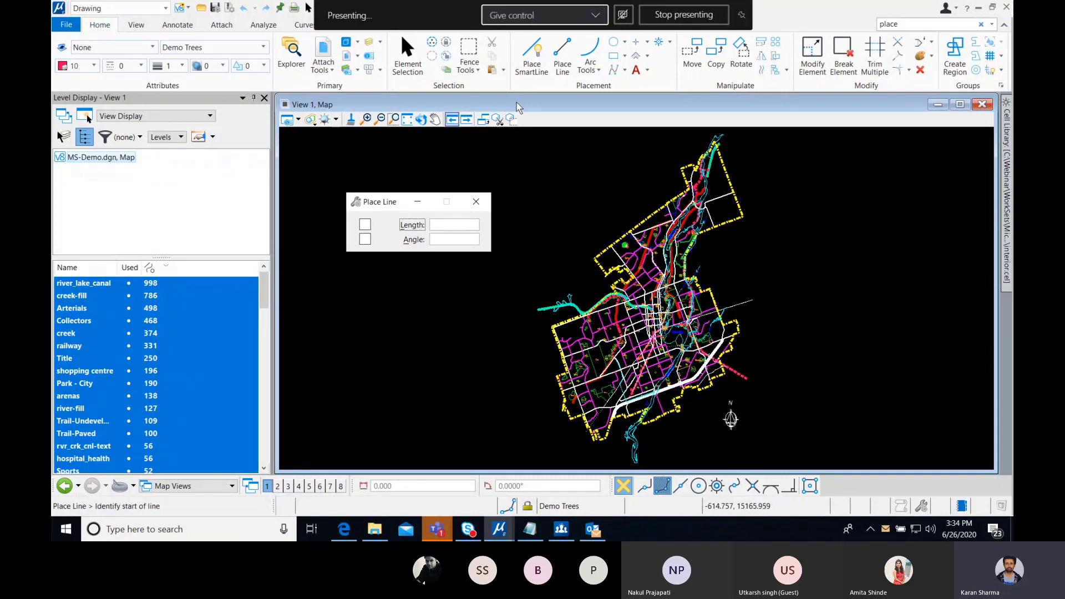
Step: Turn the ACS Triad on in View 1 and turn it off again
{"action": "left_click", "coordinate": [299, 122]}
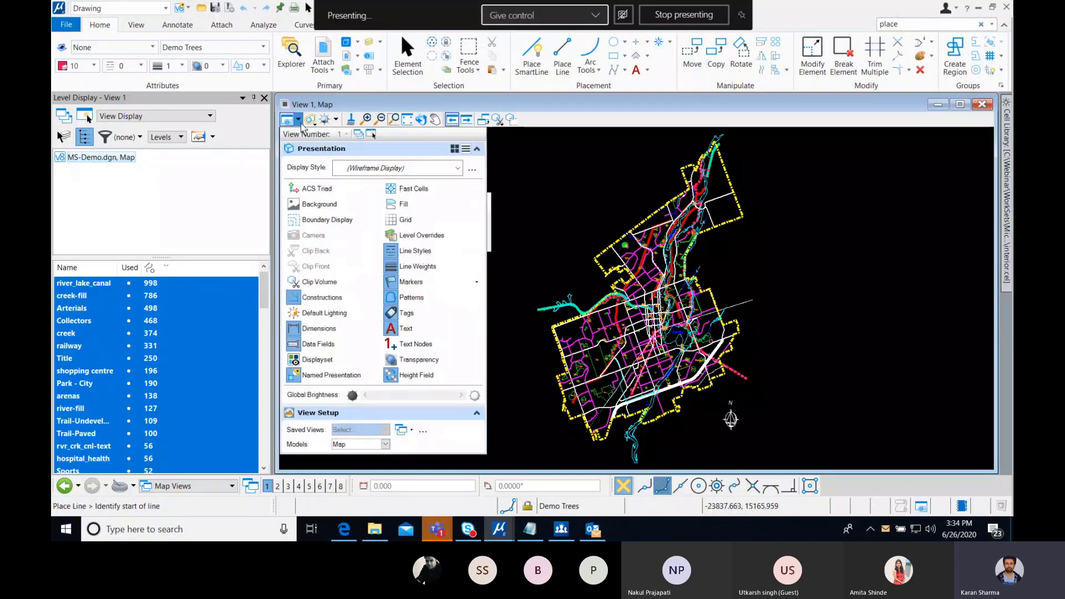
{"action": "left_click", "coordinate": [325, 190]}
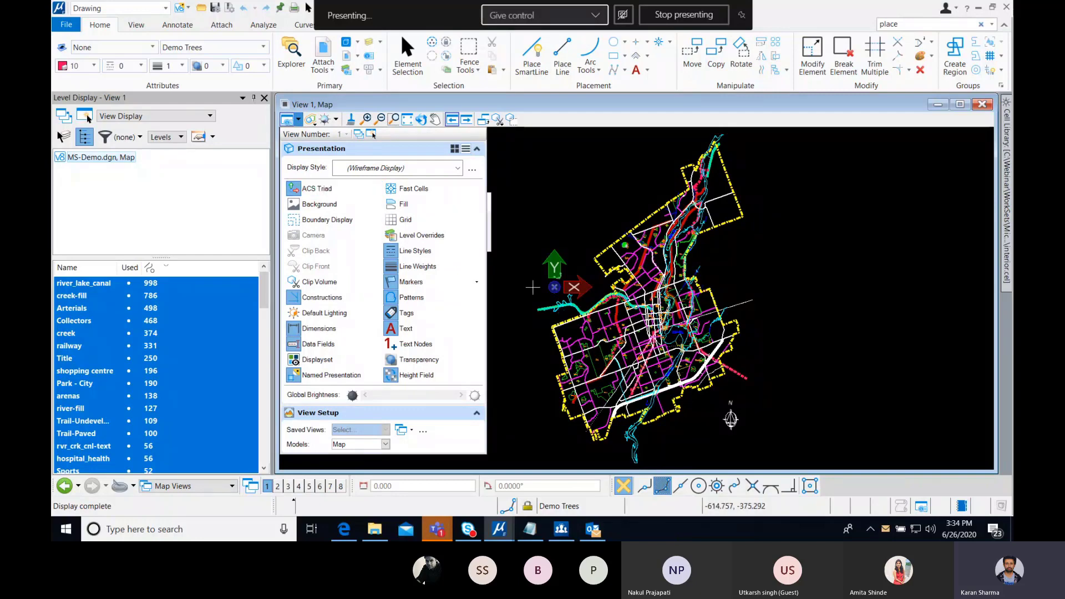
{"action": "left_click", "coordinate": [299, 121]}
{"action": "left_click", "coordinate": [324, 189]}
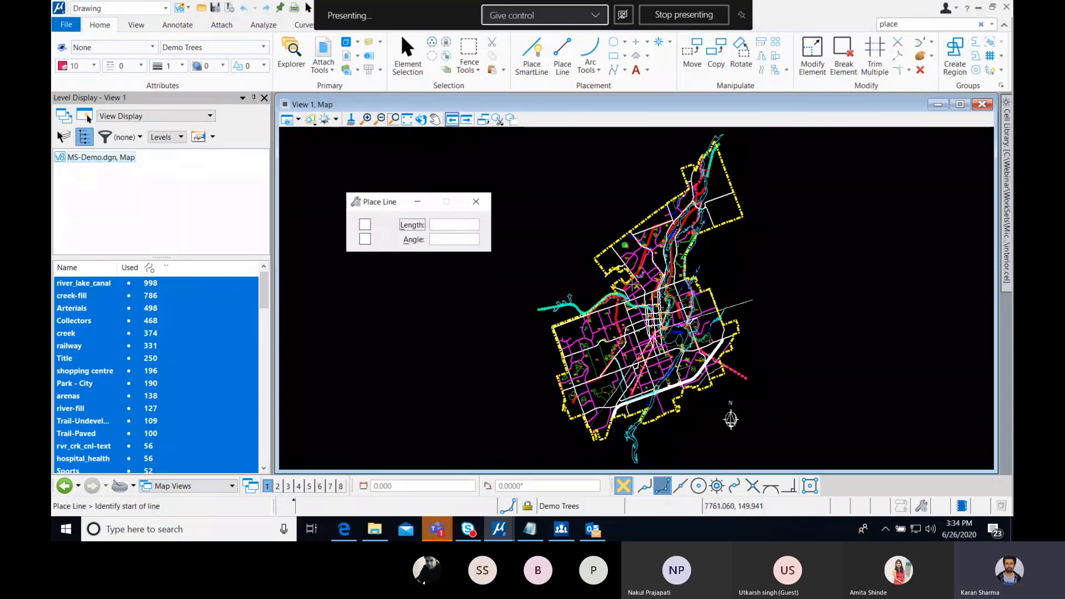
Step: Turn off the Line Weights display in View 1's view attributes
{"action": "left_click", "coordinate": [287, 119]}
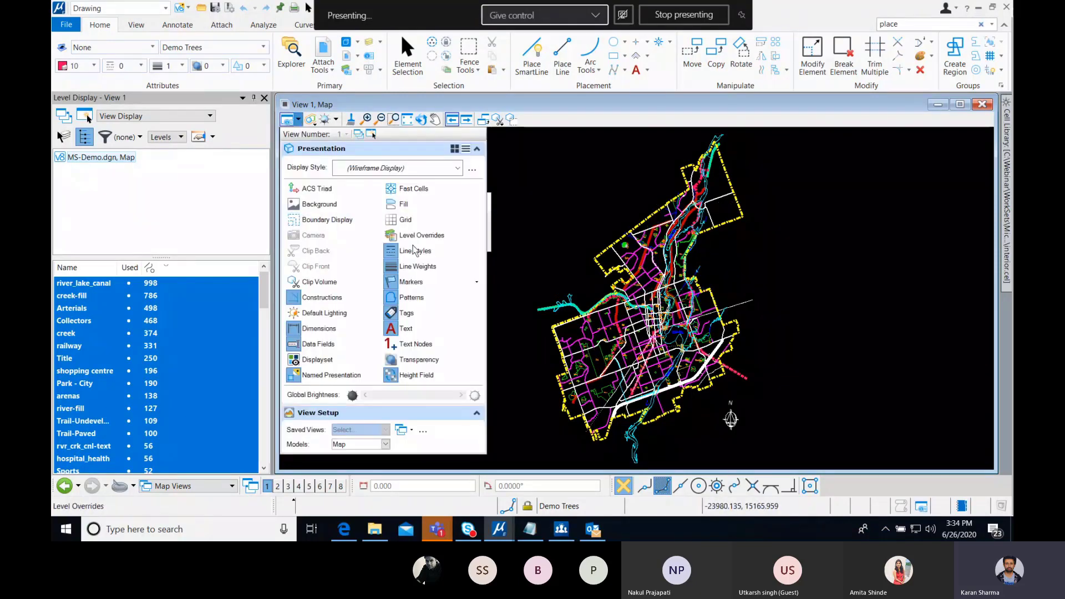
{"action": "left_click", "coordinate": [417, 266]}
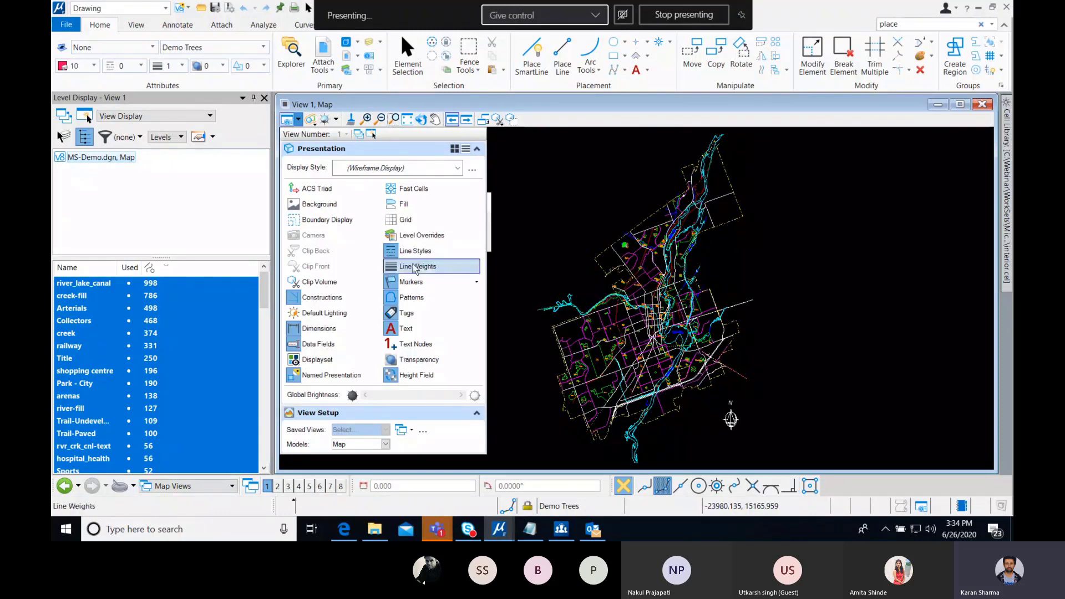
{"action": "left_click", "coordinate": [419, 333]}
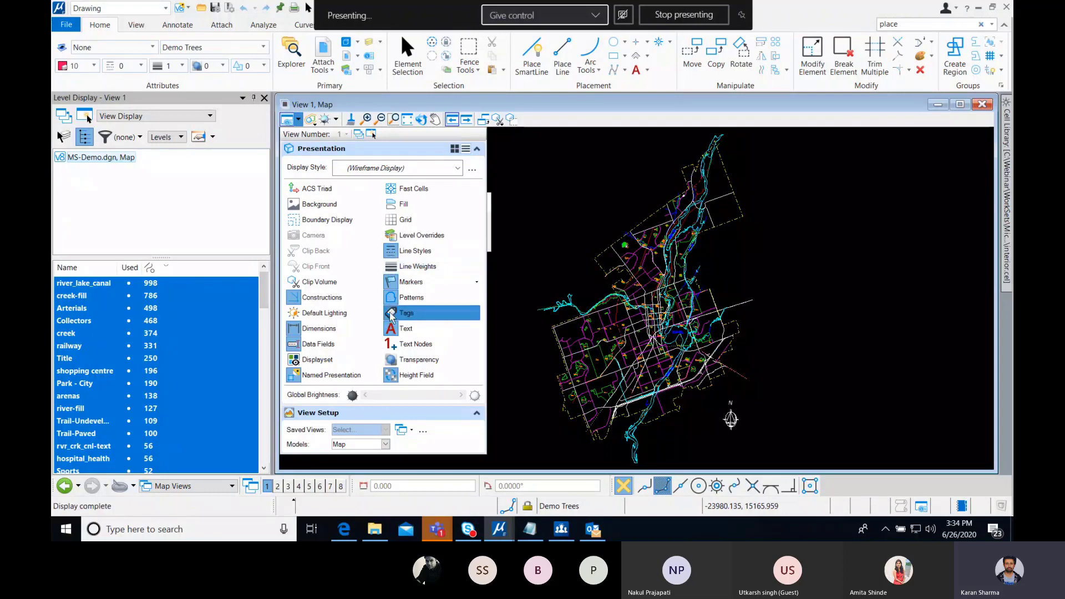
Step: Place a single diagonal line in the empty area beside the map and end the line
{"action": "left_click", "coordinate": [535, 235]}
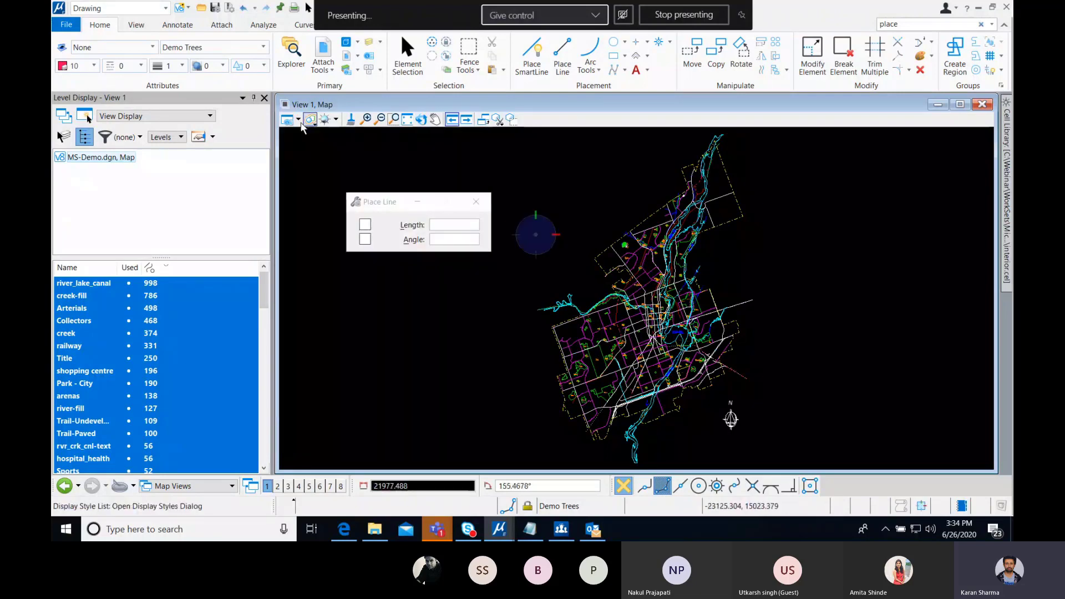
{"action": "left_click", "coordinate": [333, 150]}
{"action": "right_click", "coordinate": [343, 192]}
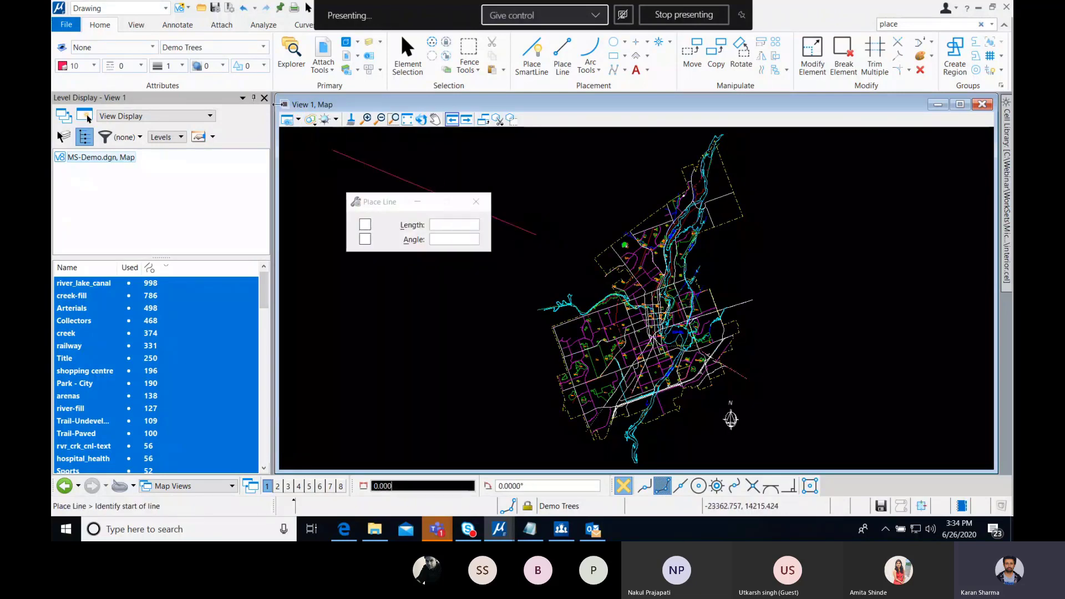
Step: Open the Display Styles dialog from View 1, look over the available styles and put it away
{"action": "left_click", "coordinate": [311, 119]}
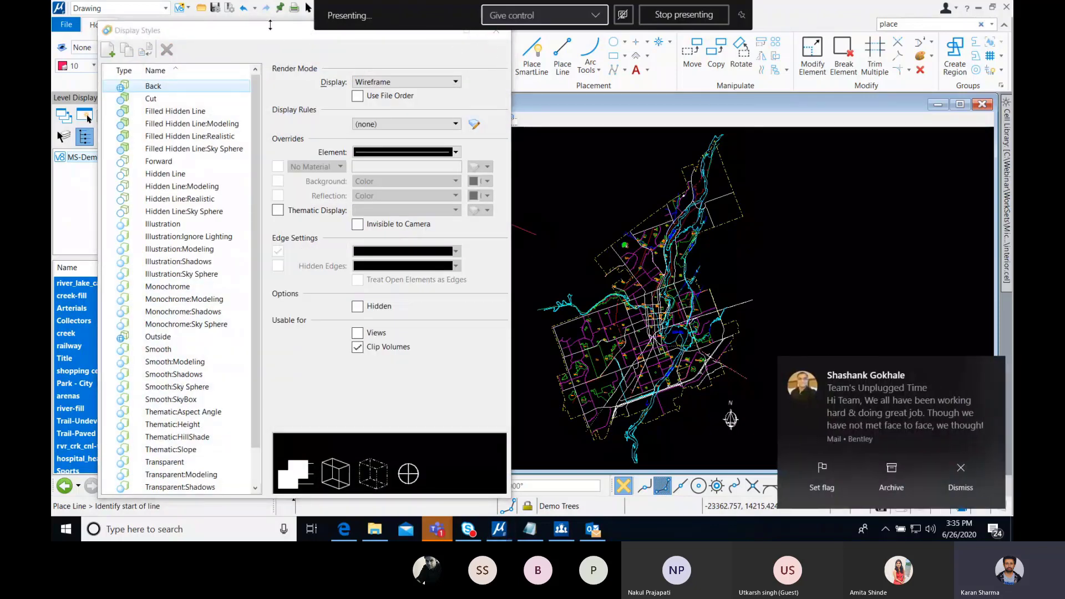
{"action": "left_click_drag", "start_coordinate": [437, 33], "coordinate": [459, 96]}
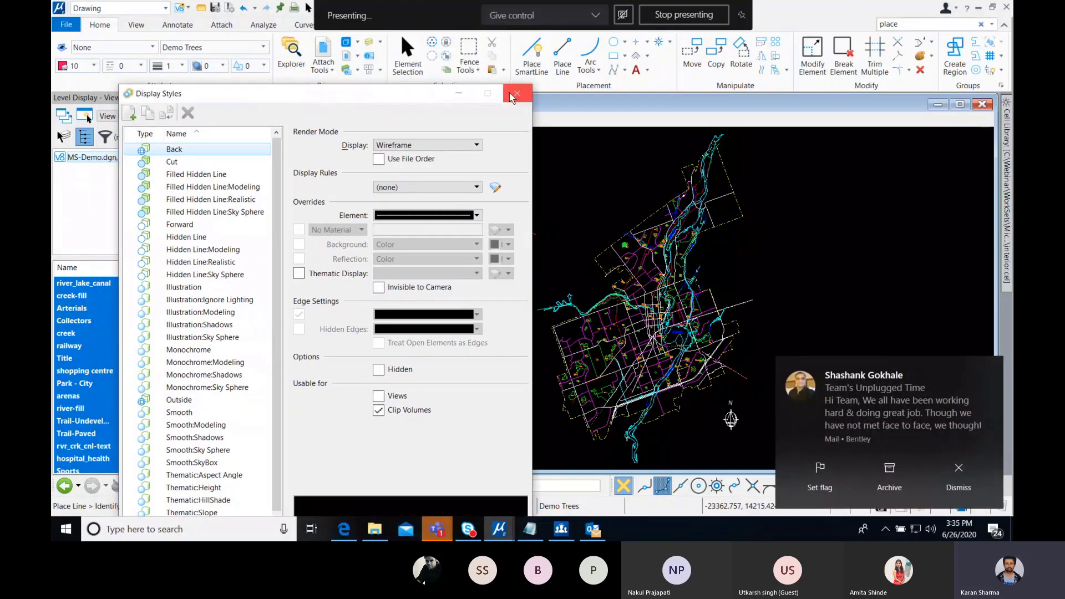
{"action": "left_click", "coordinate": [458, 94]}
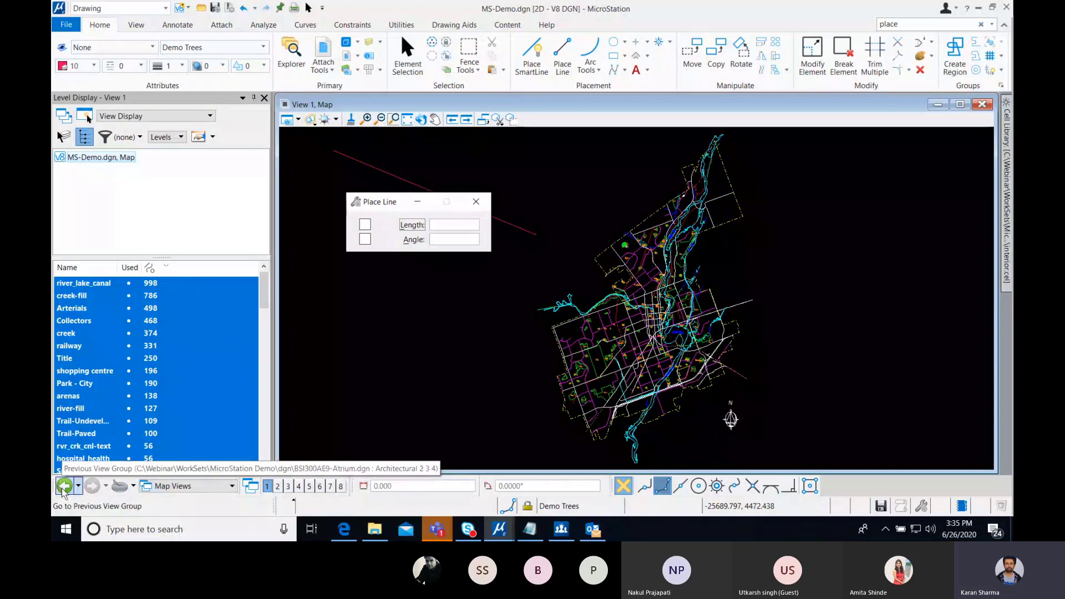
Step: Look through the Modify Views, Manipulate Views and Cells Views view groups and return to Map Views
{"action": "left_click", "coordinate": [200, 486]}
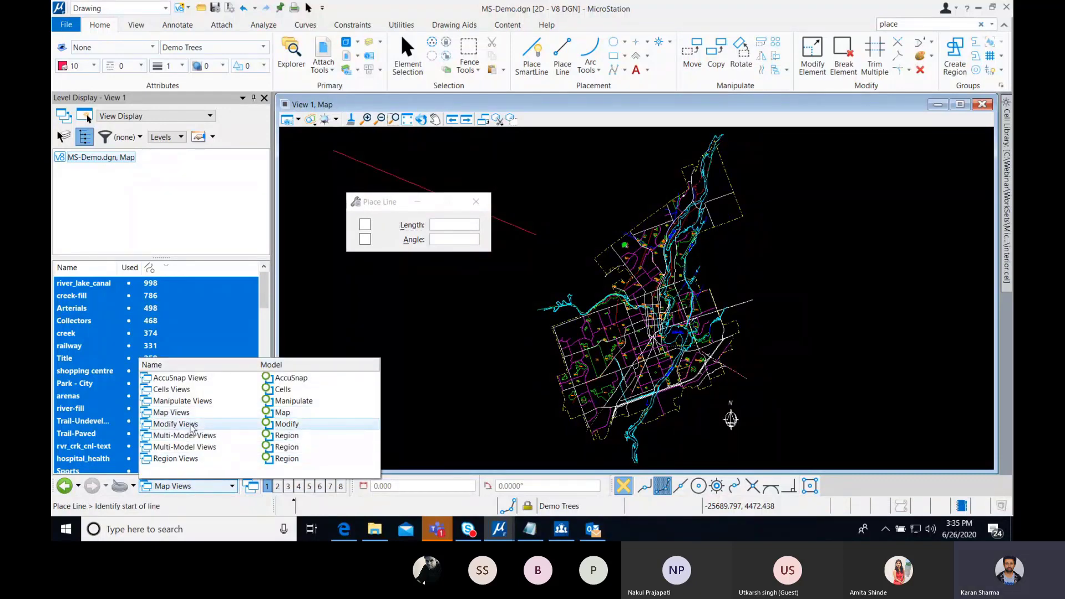
{"action": "left_click", "coordinate": [189, 421]}
{"action": "left_click", "coordinate": [205, 486]}
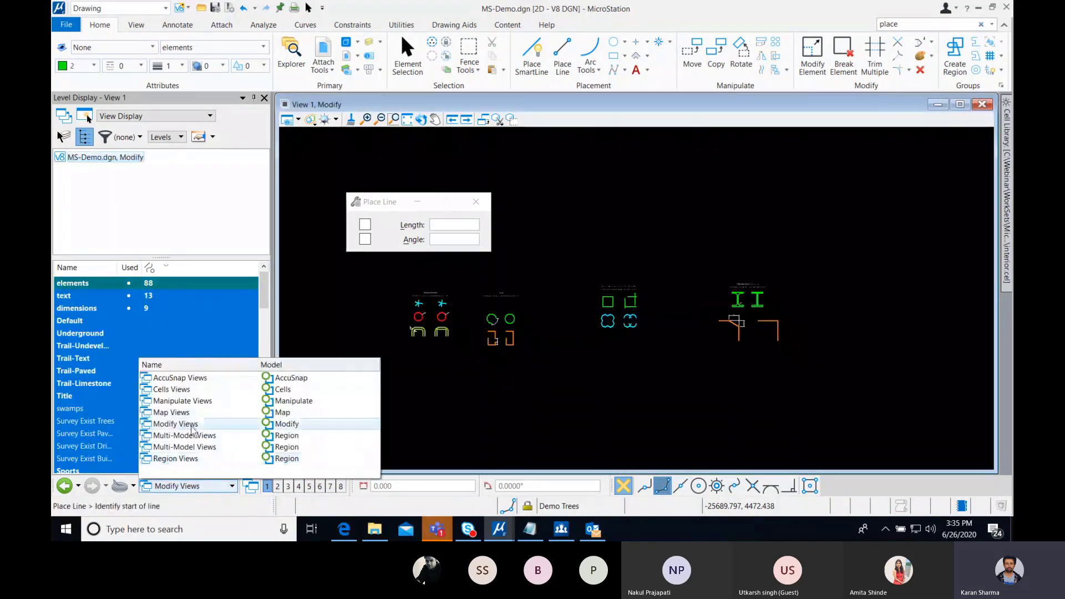
{"action": "left_click", "coordinate": [188, 402]}
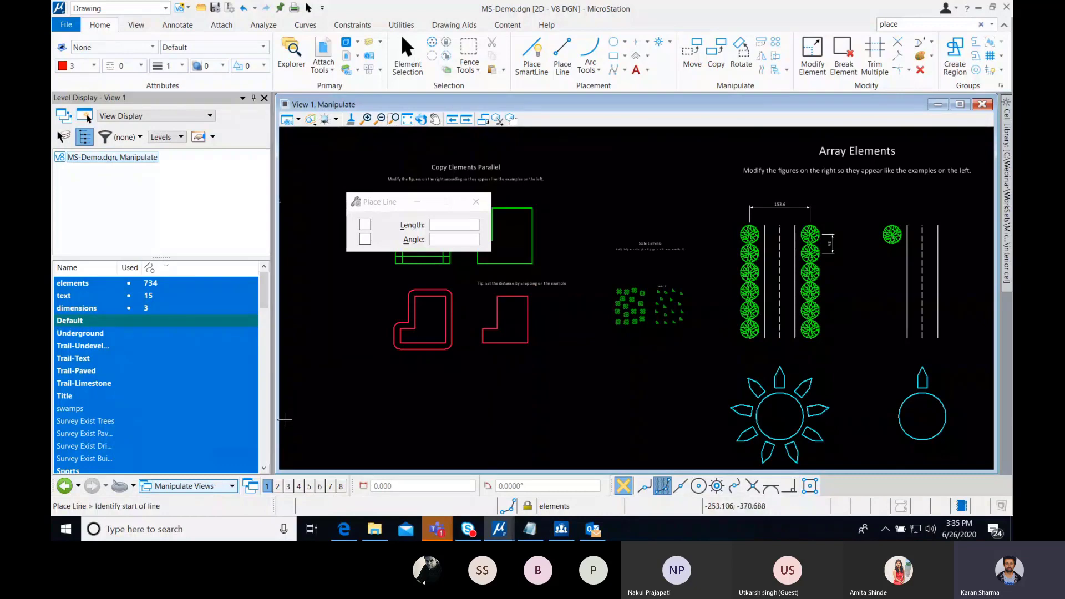
{"action": "left_click", "coordinate": [216, 489]}
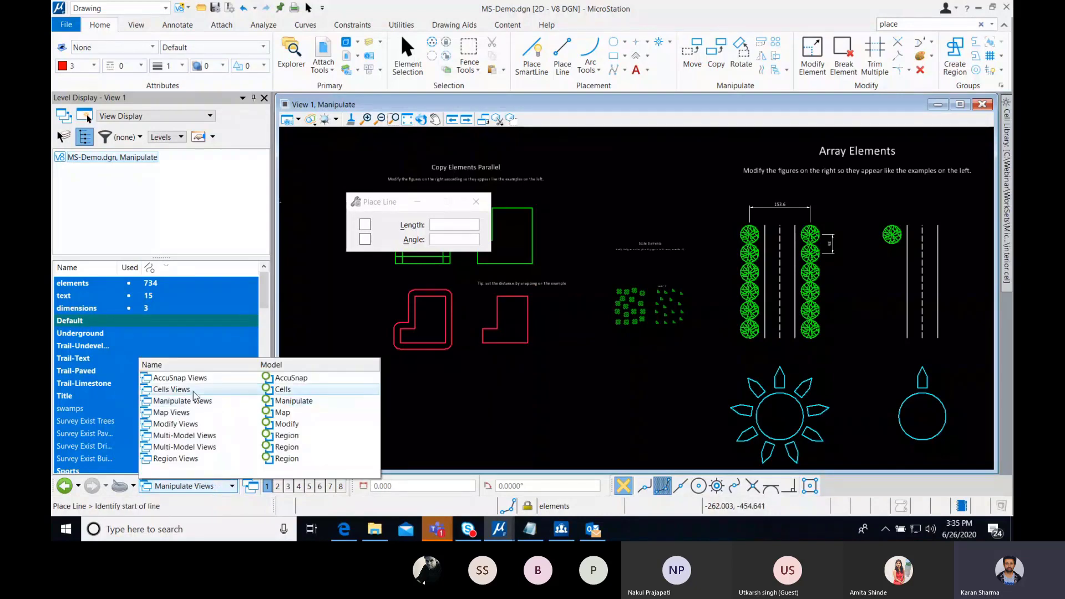
{"action": "left_click", "coordinate": [221, 389]}
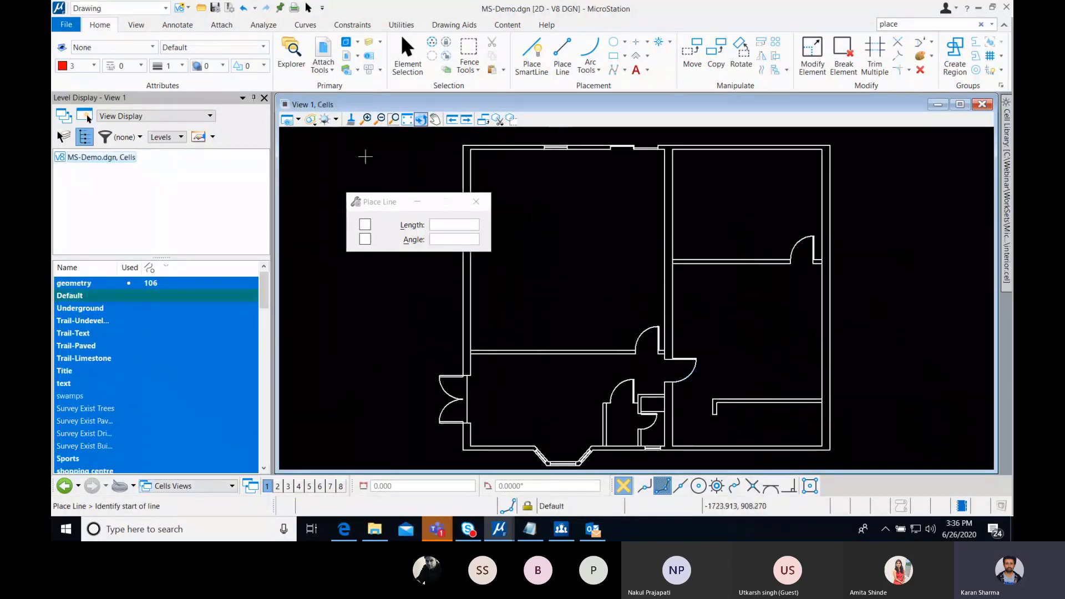
{"action": "left_click", "coordinate": [192, 487]}
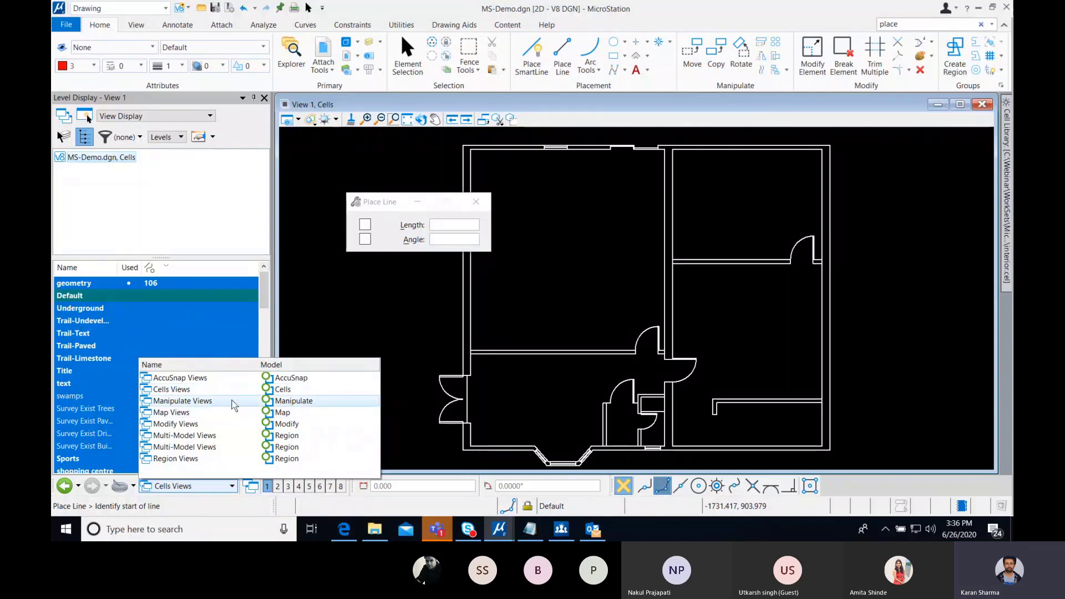
{"action": "left_click", "coordinate": [195, 412]}
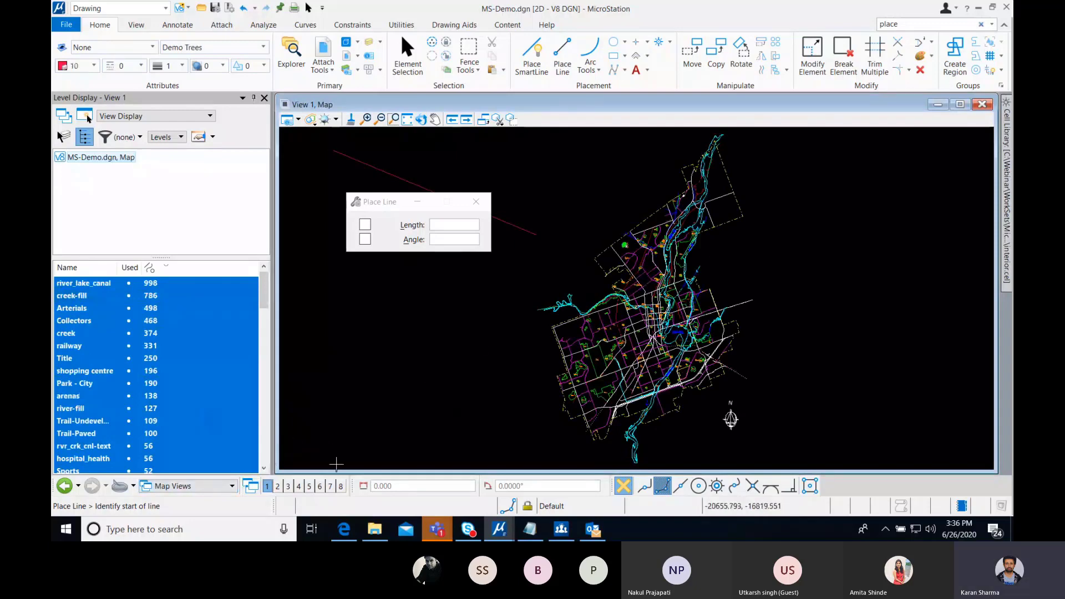
Step: Move the tool settings window clear of the drawn diagonal line and delete that line using Element Selection
{"action": "left_click_drag", "start_coordinate": [391, 202], "coordinate": [847, 198]}
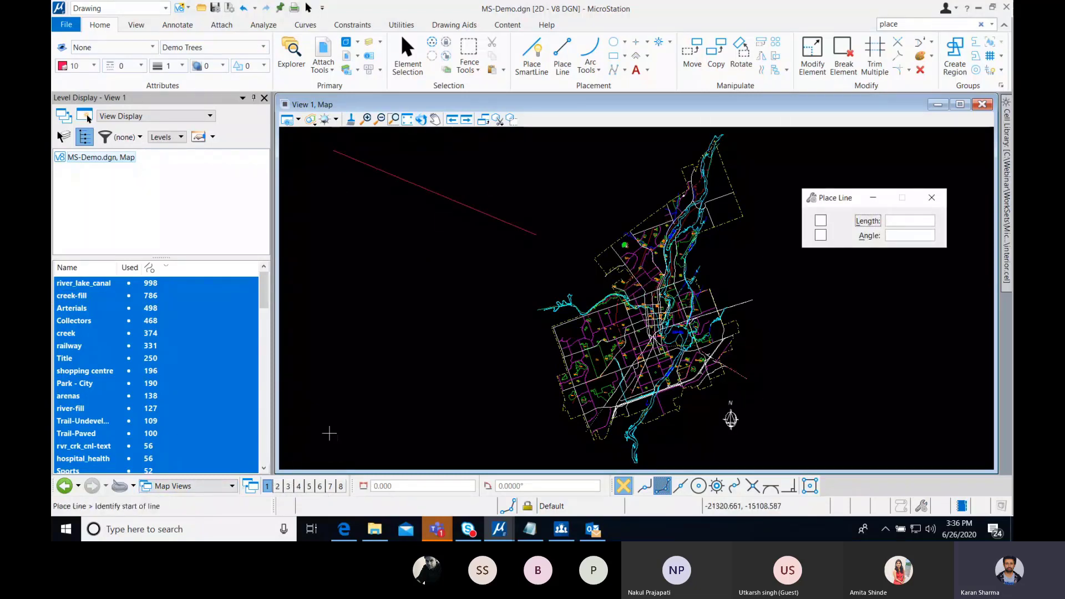
{"action": "left_click", "coordinate": [435, 118]}
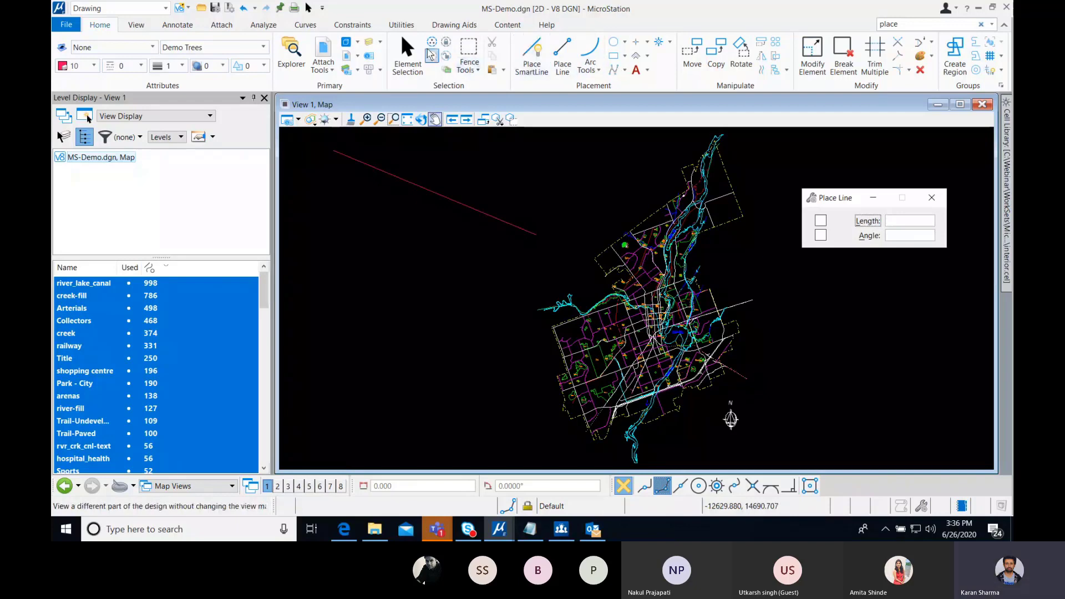
{"action": "left_click", "coordinate": [408, 56]}
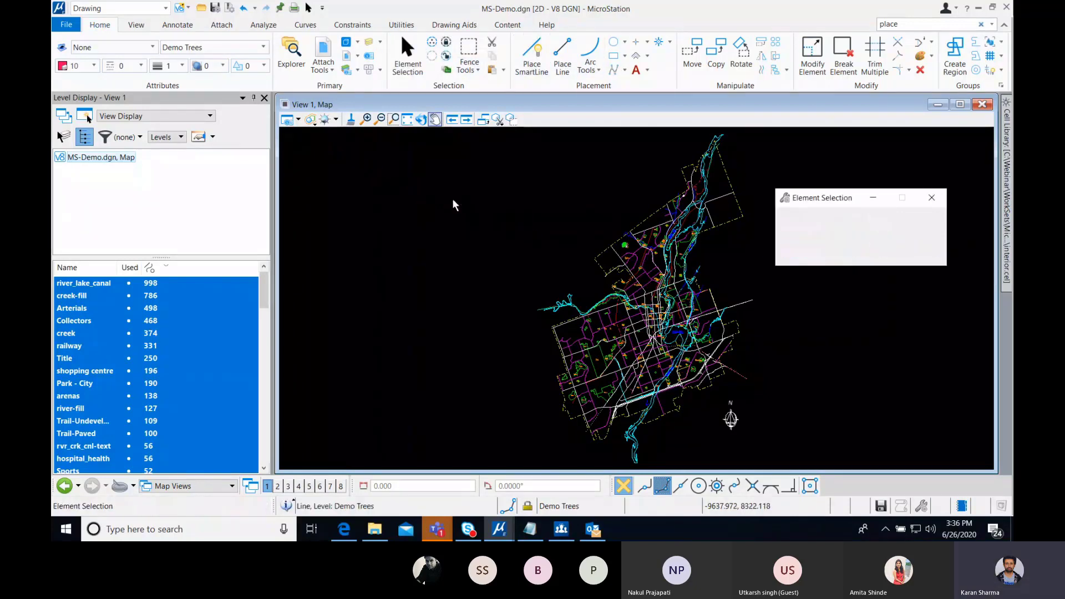
Step: Open Views 2 and 3 alongside View 1 and fit the whole map in each of them
{"action": "left_click", "coordinate": [278, 487]}
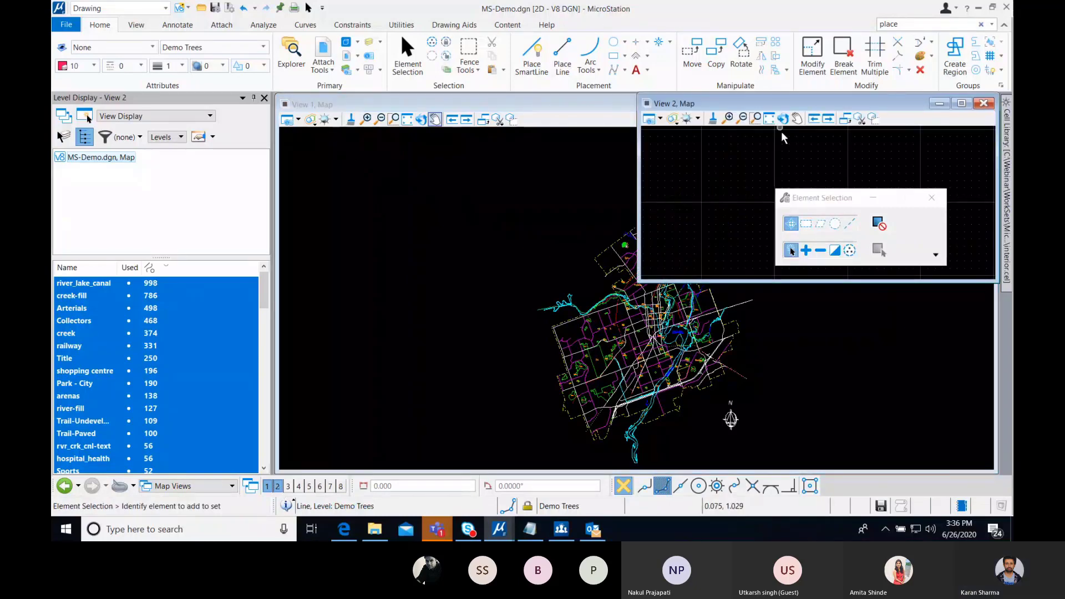
{"action": "left_click", "coordinate": [769, 118]}
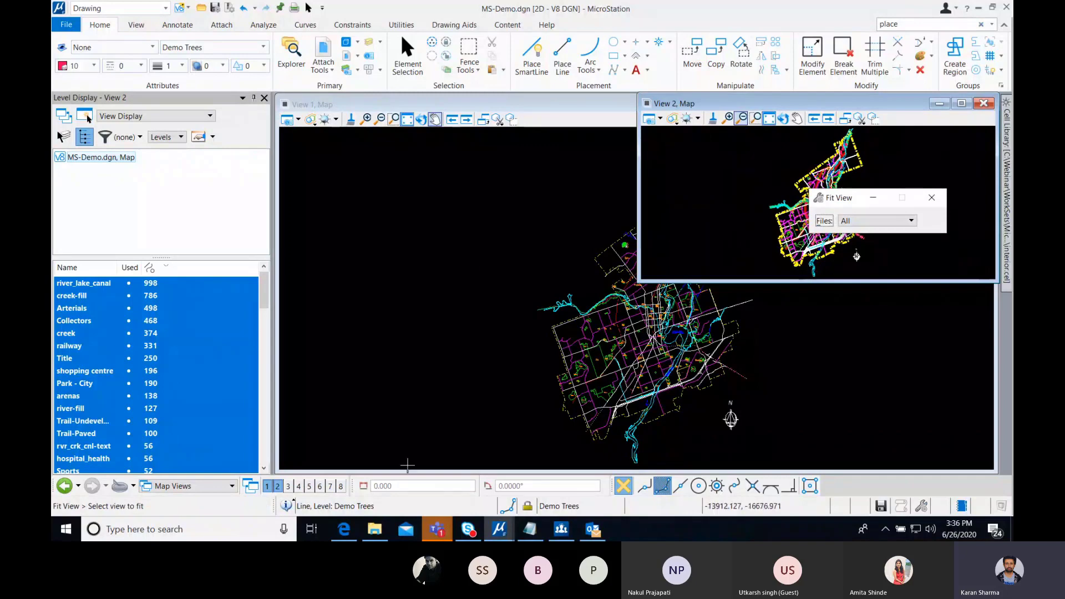
{"action": "left_click", "coordinate": [288, 486]}
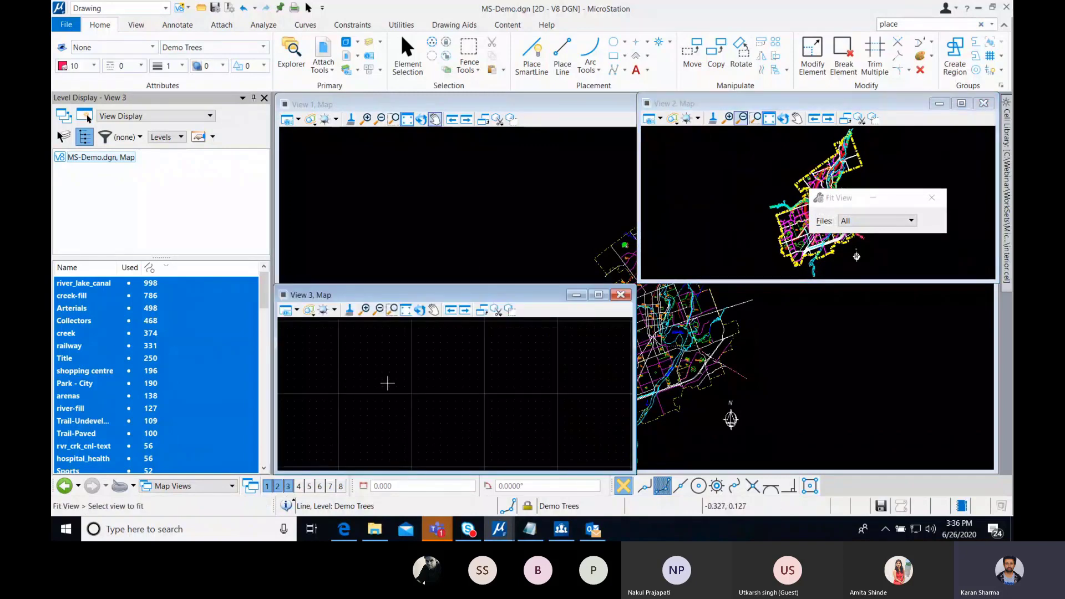
{"action": "left_click", "coordinate": [493, 447]}
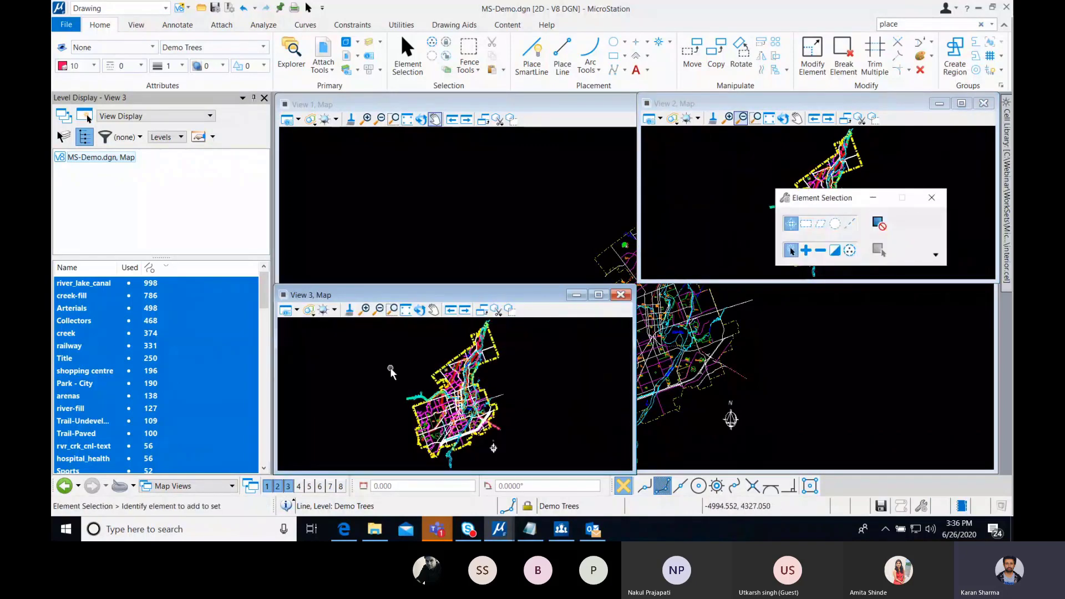
Step: Open View 4 alongside the other three views and fit the whole map in it
{"action": "left_click", "coordinate": [299, 486]}
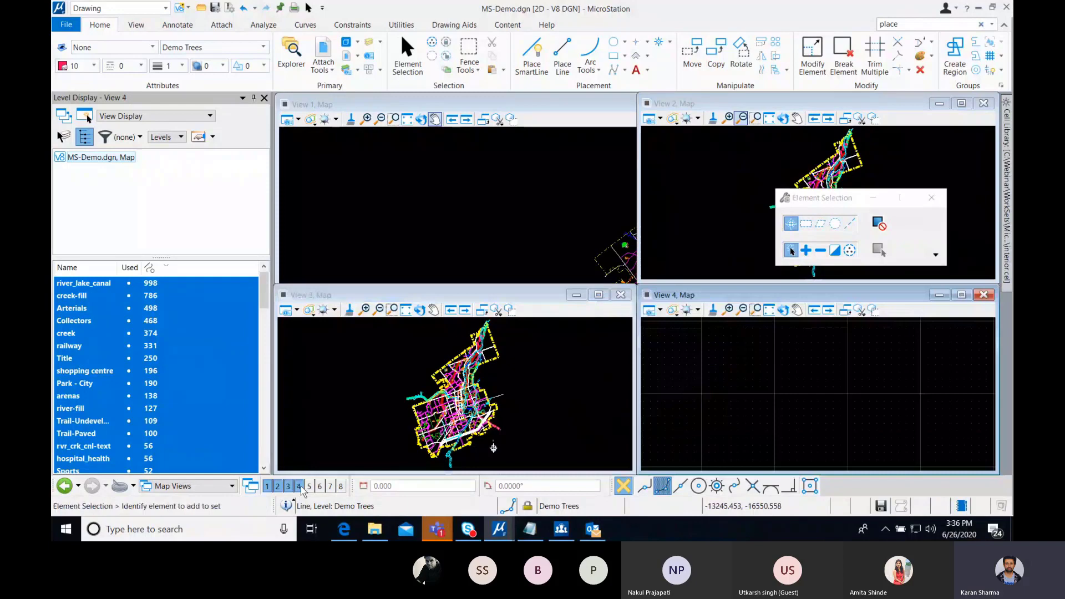
{"action": "middle_click", "coordinate": [769, 363]}
{"action": "middle_click", "coordinate": [769, 363]}
Step: Tile the four open view windows evenly across the drawing area
{"action": "middle_click_drag", "start_coordinate": [493, 217], "coordinate": [483, 216]}
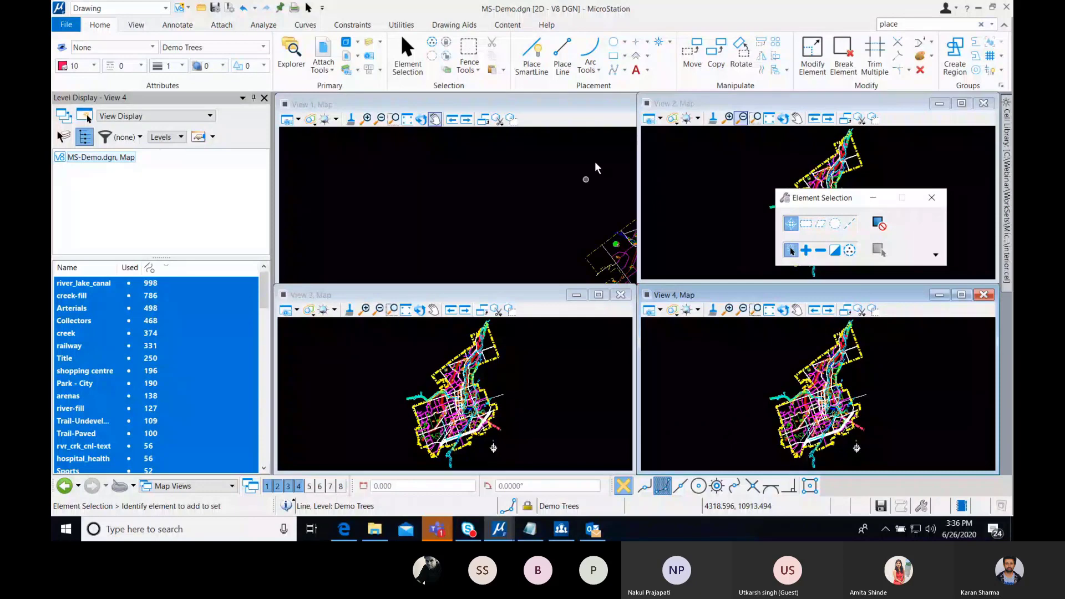
{"action": "left_click", "coordinate": [407, 119]}
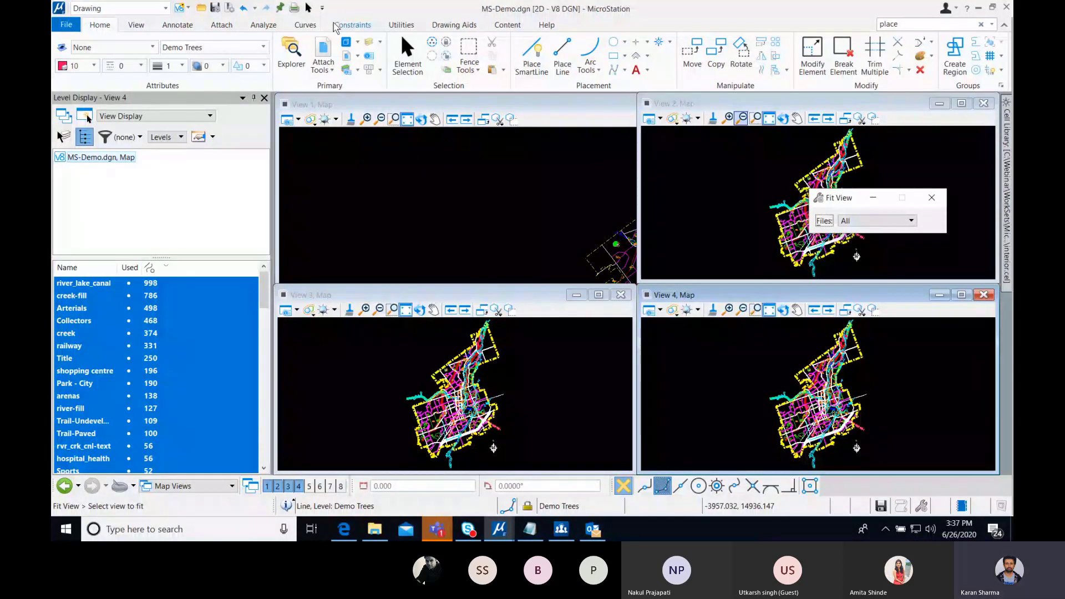
{"action": "scroll", "coordinate": [335, 26], "scroll_direction": "down", "scroll_amount": 1}
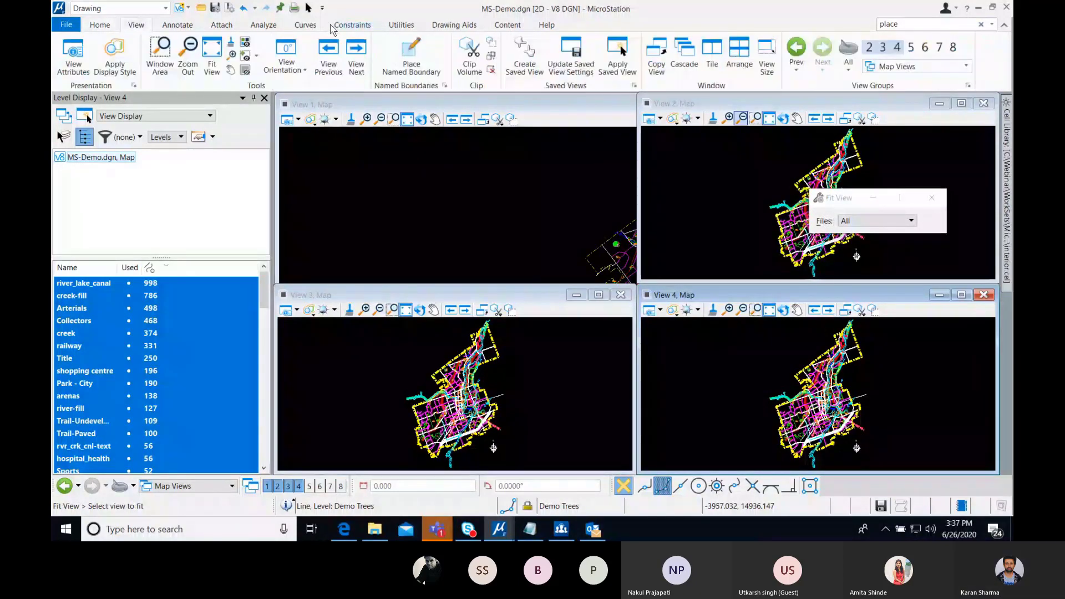
{"action": "left_click", "coordinate": [719, 57]}
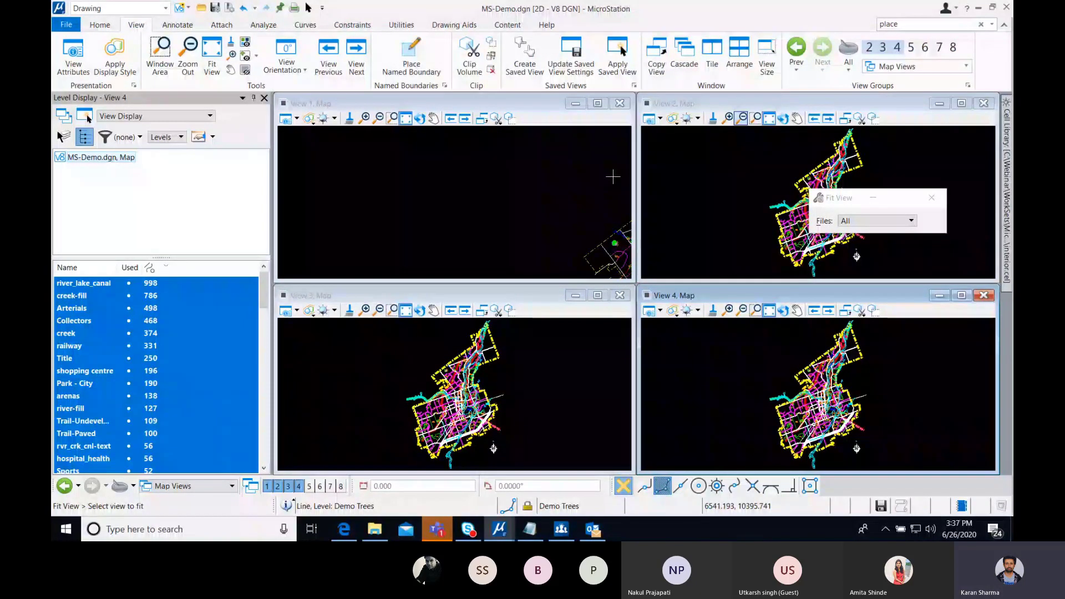
Step: Bring the central part of the map into View 1 and move the Element Selection settings window clear of View 2
{"action": "left_click", "coordinate": [481, 221]}
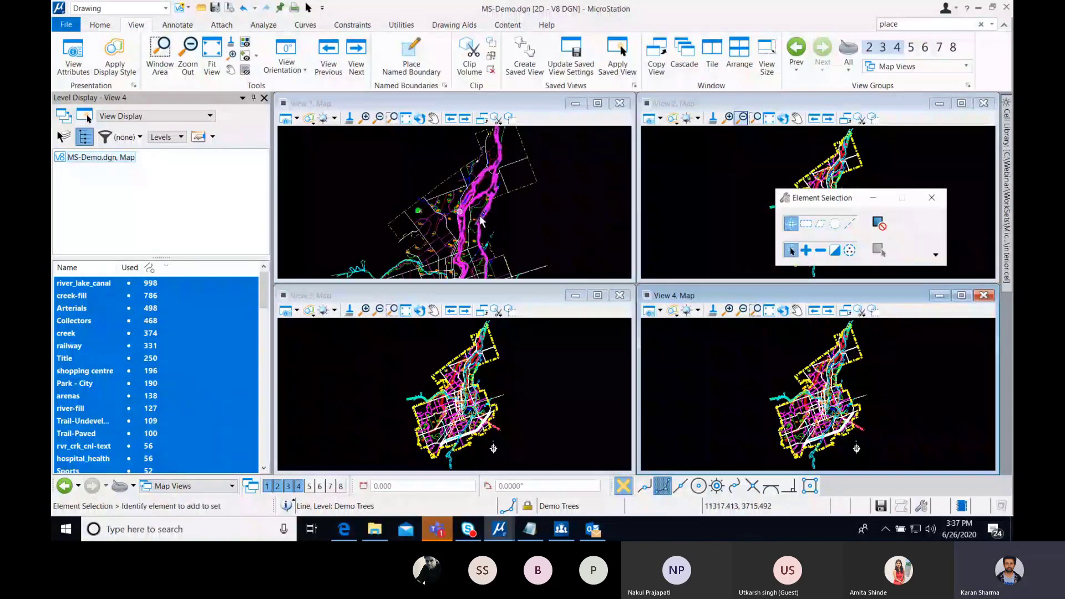
{"action": "scroll", "coordinate": [482, 222], "scroll_direction": "down", "scroll_amount": 2}
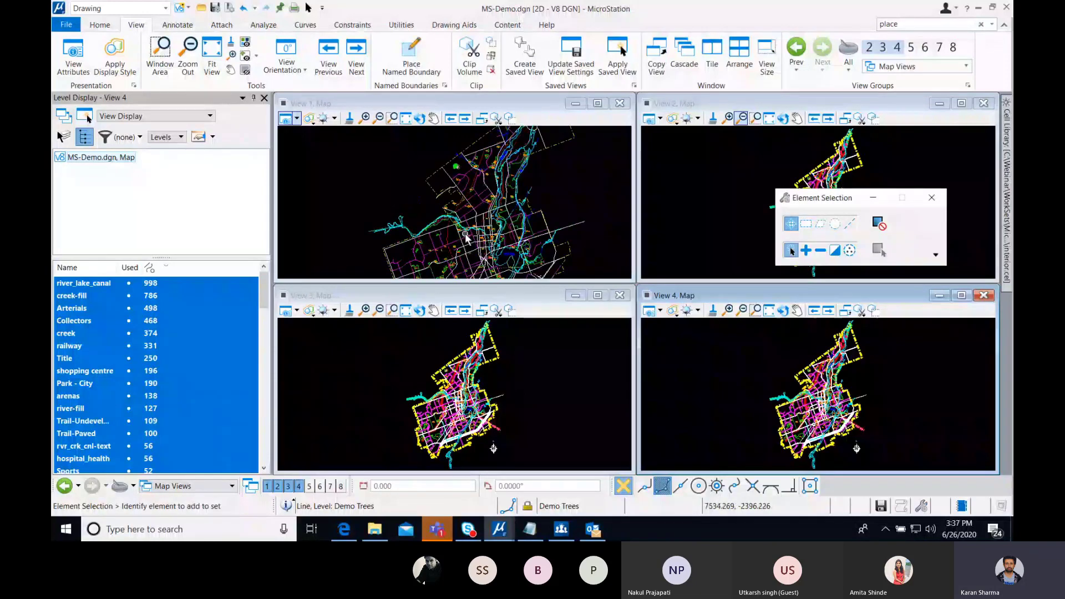
{"action": "middle_click_drag", "start_coordinate": [466, 233], "coordinate": [479, 195]}
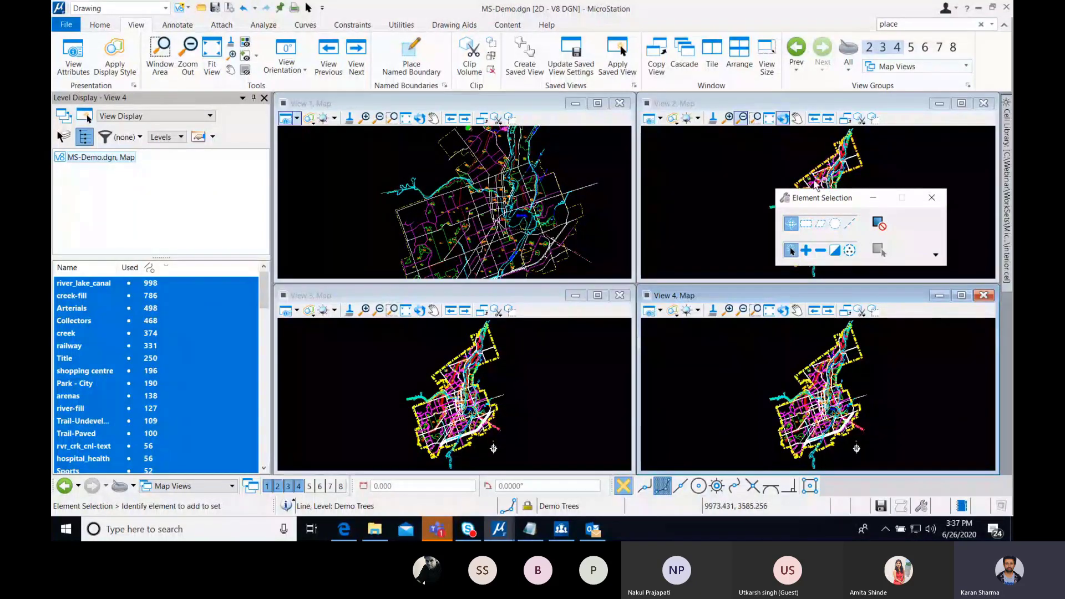
{"action": "left_click_drag", "start_coordinate": [826, 198], "coordinate": [863, 426]}
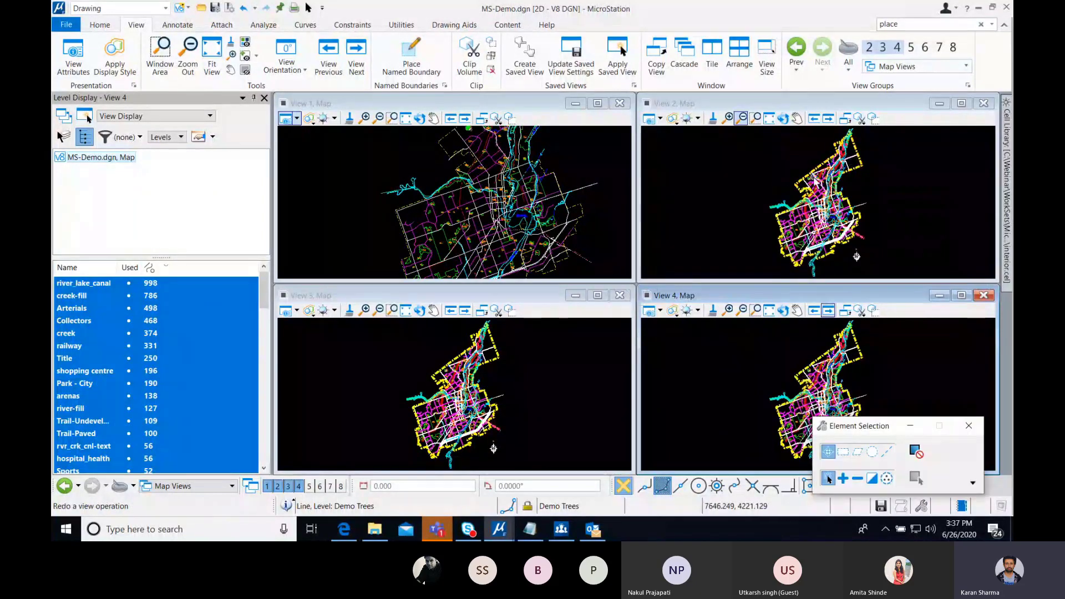
Step: Zoom Views 2, 3 and 4 in on different parts of the map and fit the whole map in View 1
{"action": "middle_click_drag", "start_coordinate": [827, 224], "coordinate": [778, 265]}
{"action": "left_click", "coordinate": [791, 210]}
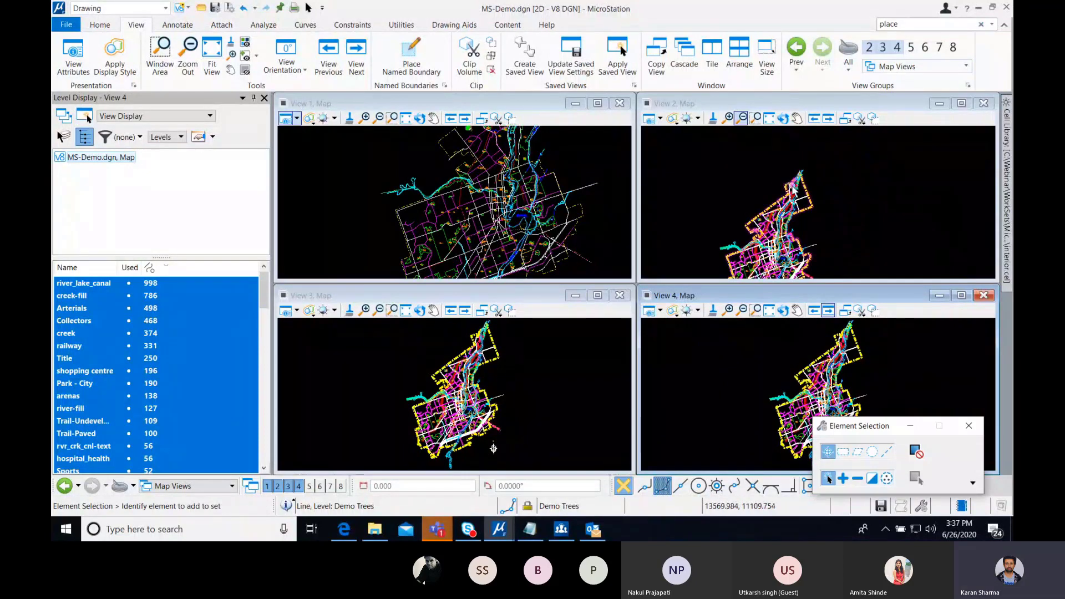
{"action": "scroll", "coordinate": [789, 210], "scroll_direction": "up", "scroll_amount": 6}
{"action": "scroll", "coordinate": [505, 417], "scroll_direction": "up", "scroll_amount": 8}
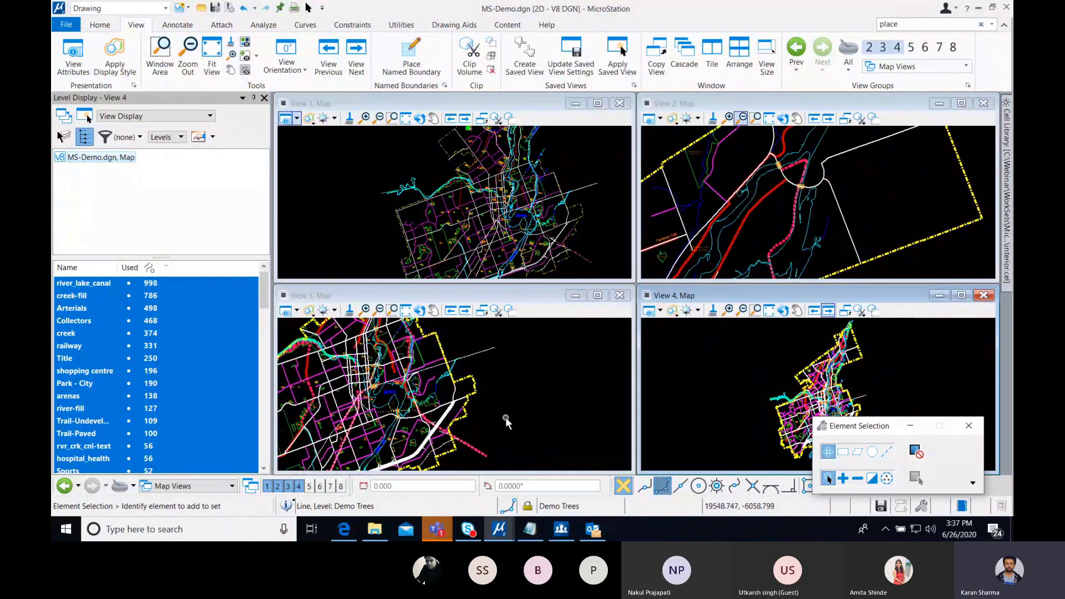
{"action": "scroll", "coordinate": [822, 383], "scroll_direction": "up", "scroll_amount": 8}
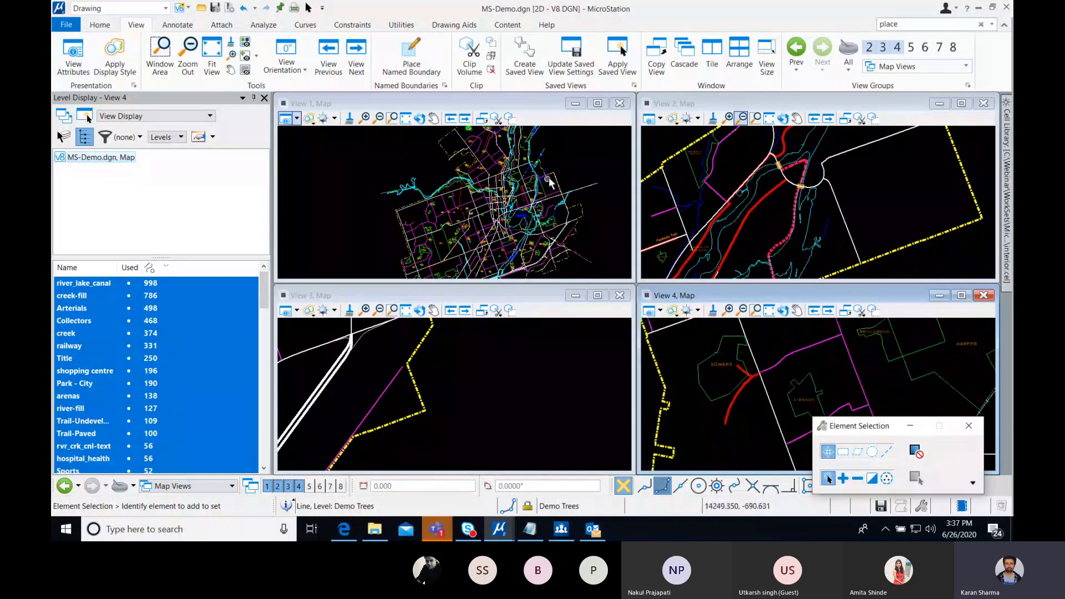
{"action": "left_click", "coordinate": [406, 118]}
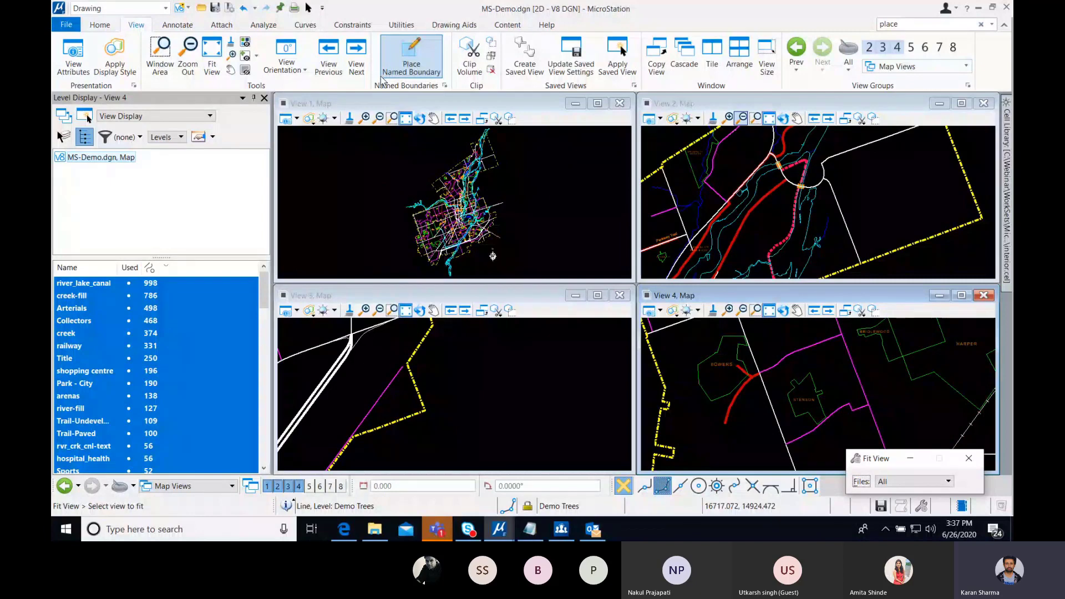
Step: Try to draw a SmartLine from the boundary line in View 2, checking it across the other views, and cancel it
{"action": "left_click", "coordinate": [99, 25]}
{"action": "left_click", "coordinate": [531, 56]}
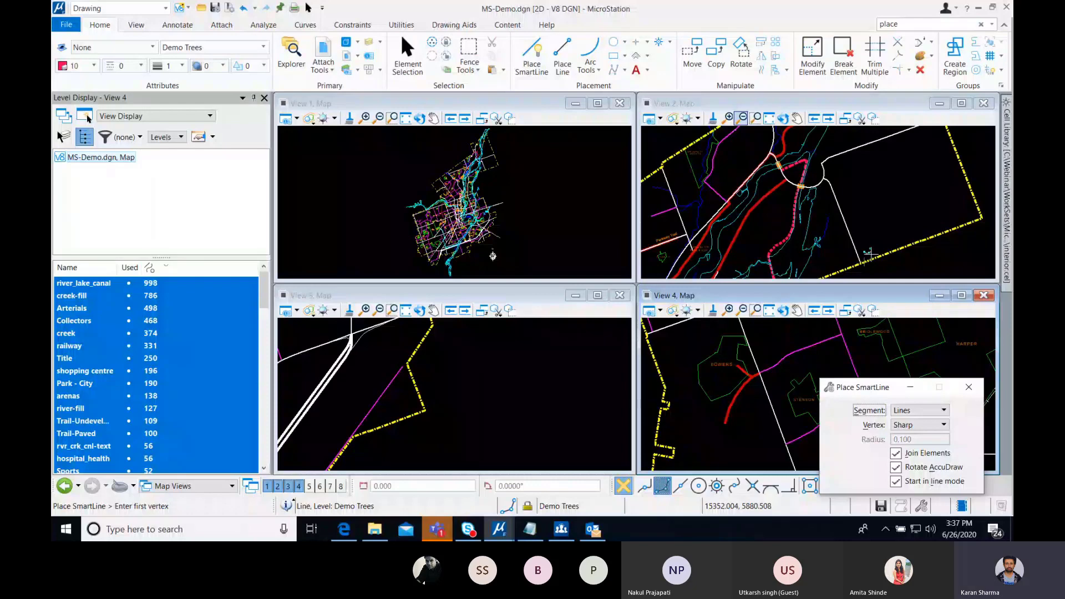
{"action": "left_click", "coordinate": [869, 255]}
{"action": "scroll", "coordinate": [796, 374], "scroll_direction": "down", "scroll_amount": 5}
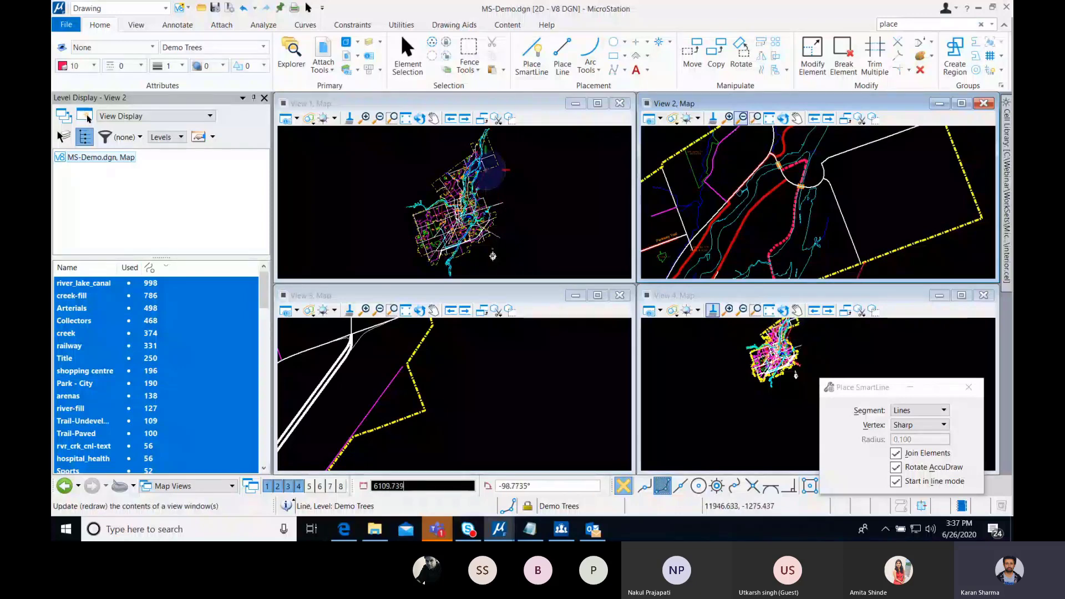
{"action": "left_click", "coordinate": [864, 261]}
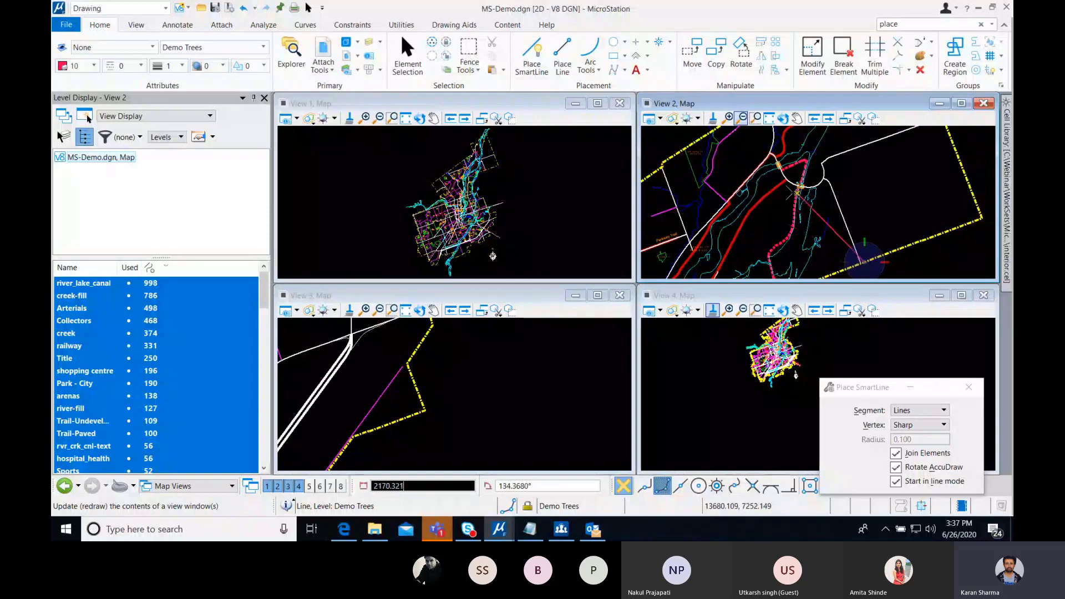
{"action": "right_click", "coordinate": [878, 196]}
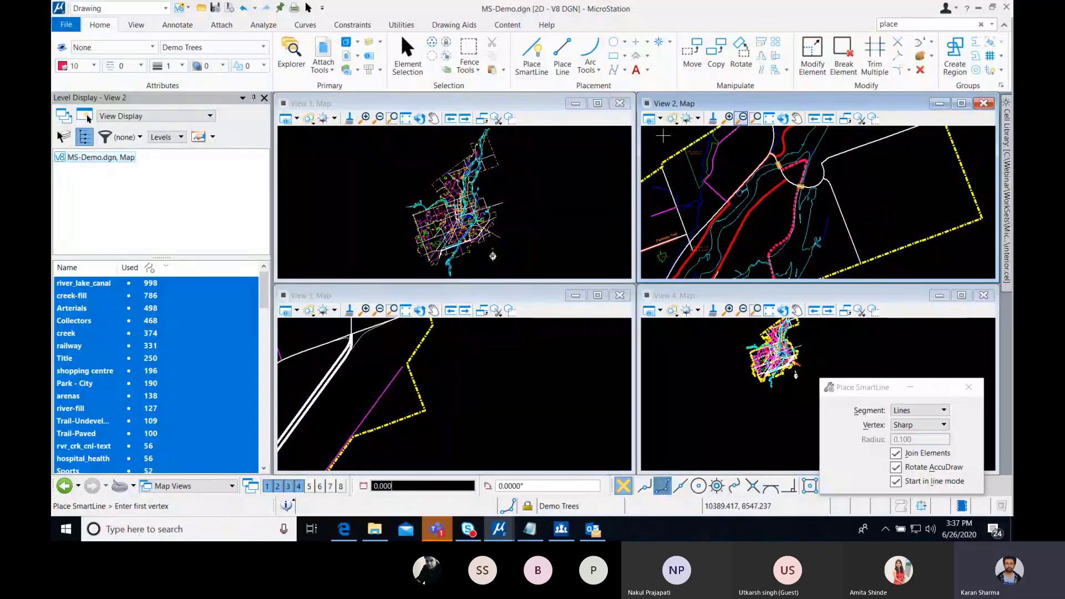
Step: Close Views 4, 2 and 3 so that only View 1 stays open
{"action": "left_click", "coordinate": [983, 297]}
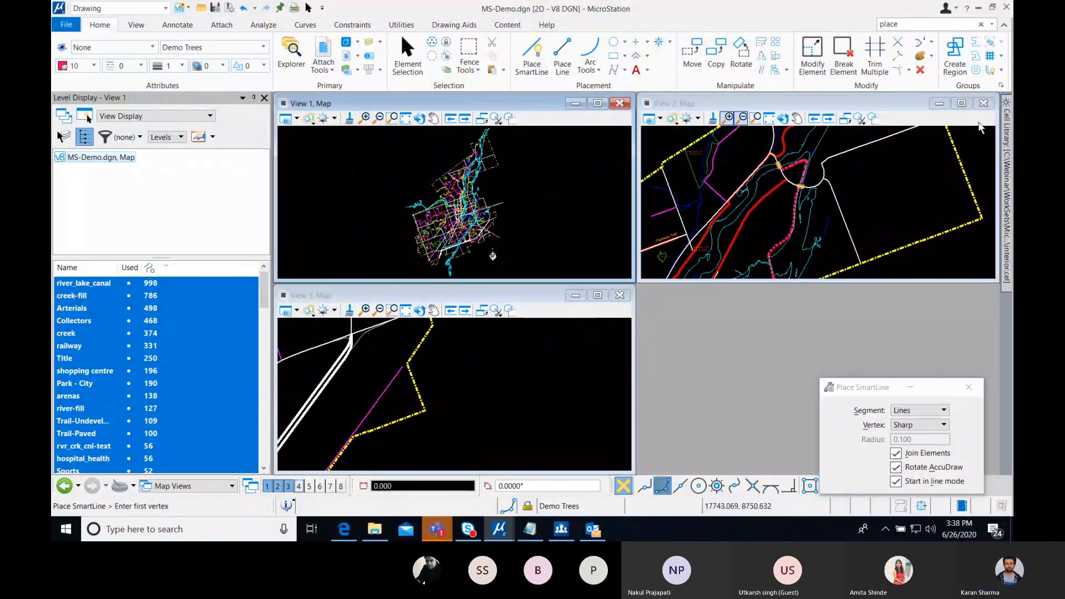
{"action": "left_click", "coordinate": [983, 104]}
{"action": "left_click", "coordinate": [616, 297]}
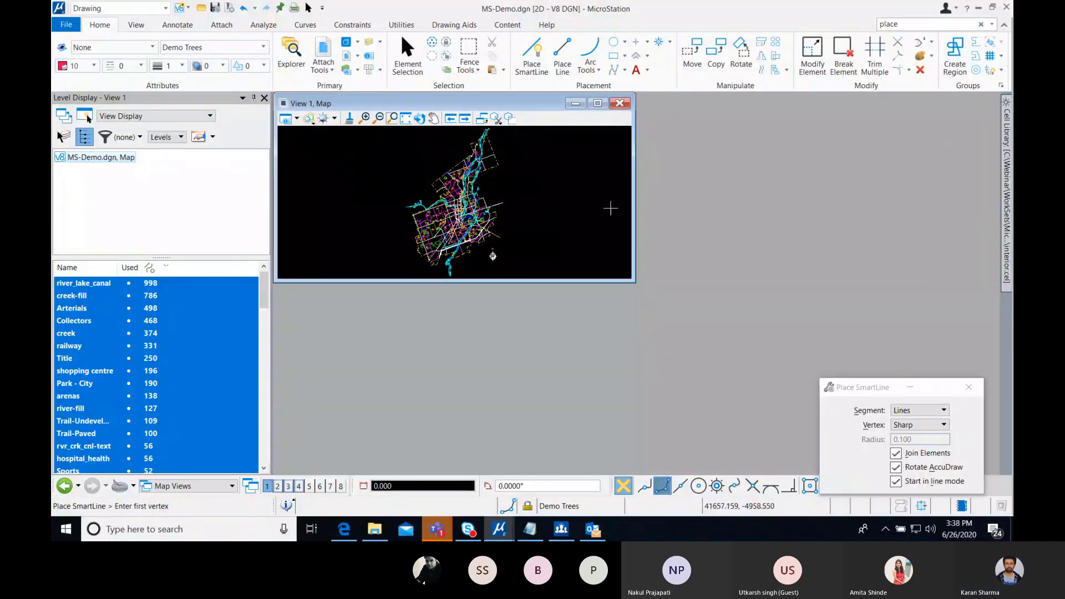
Step: Maximize View 1 with the whole map fitted in it and move the tool settings window beside the map
{"action": "left_click", "coordinate": [597, 104]}
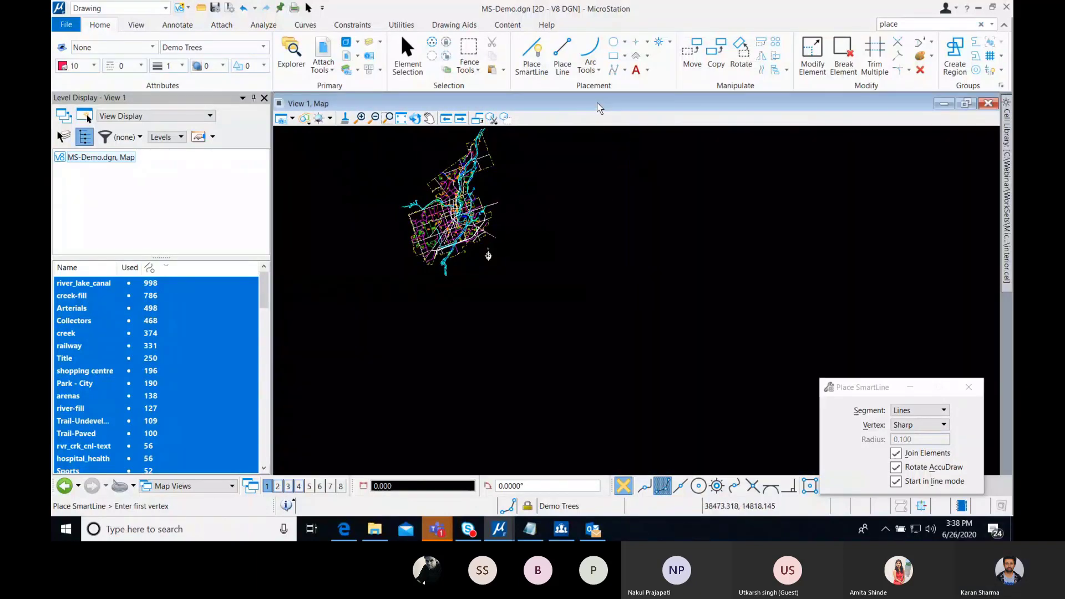
{"action": "left_click", "coordinate": [400, 119]}
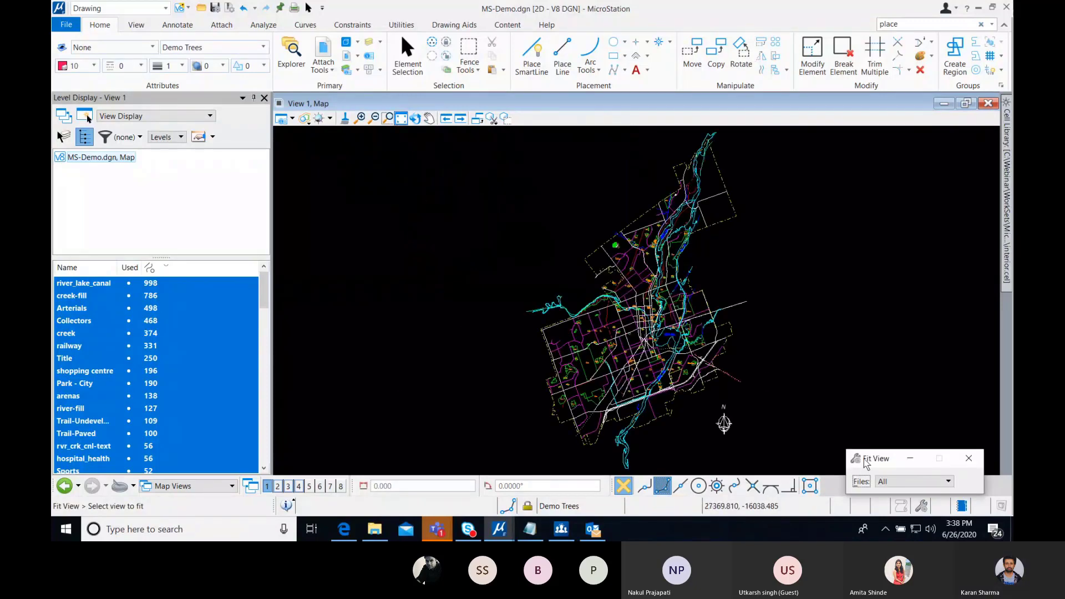
{"action": "left_click_drag", "start_coordinate": [908, 458], "coordinate": [466, 177]}
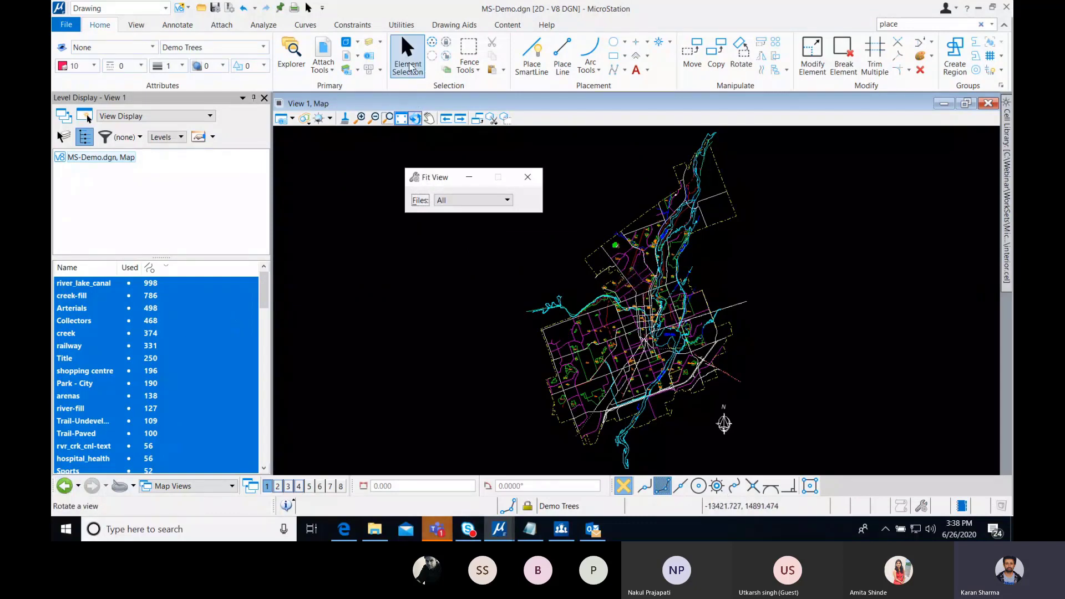
Step: Start a SmartLine in the empty area southwest of the map and cancel it before the second vertex
{"action": "left_click", "coordinate": [547, 61]}
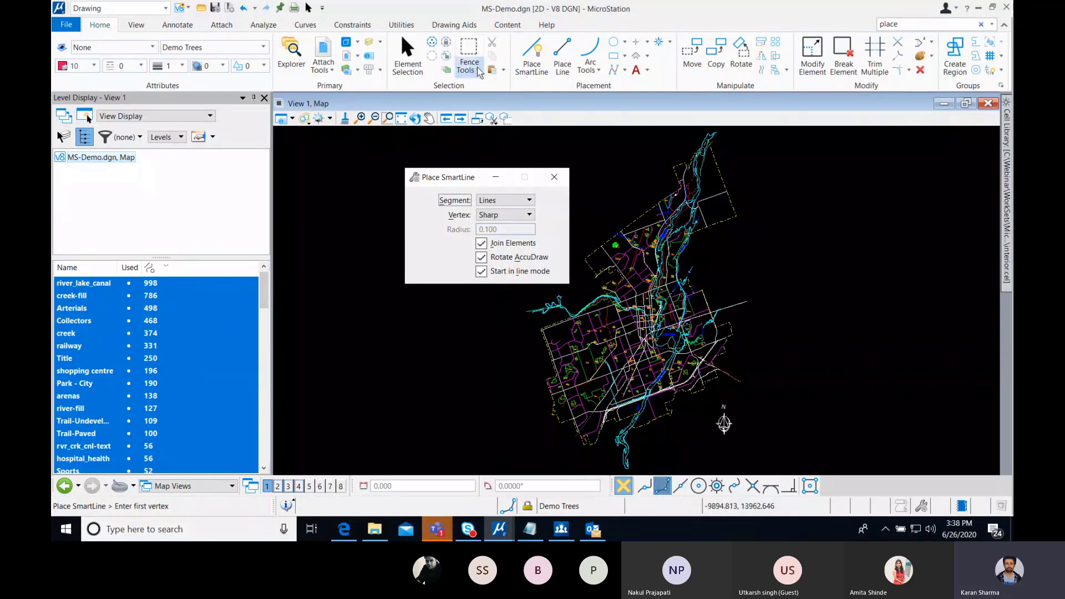
{"action": "left_click", "coordinate": [343, 416]}
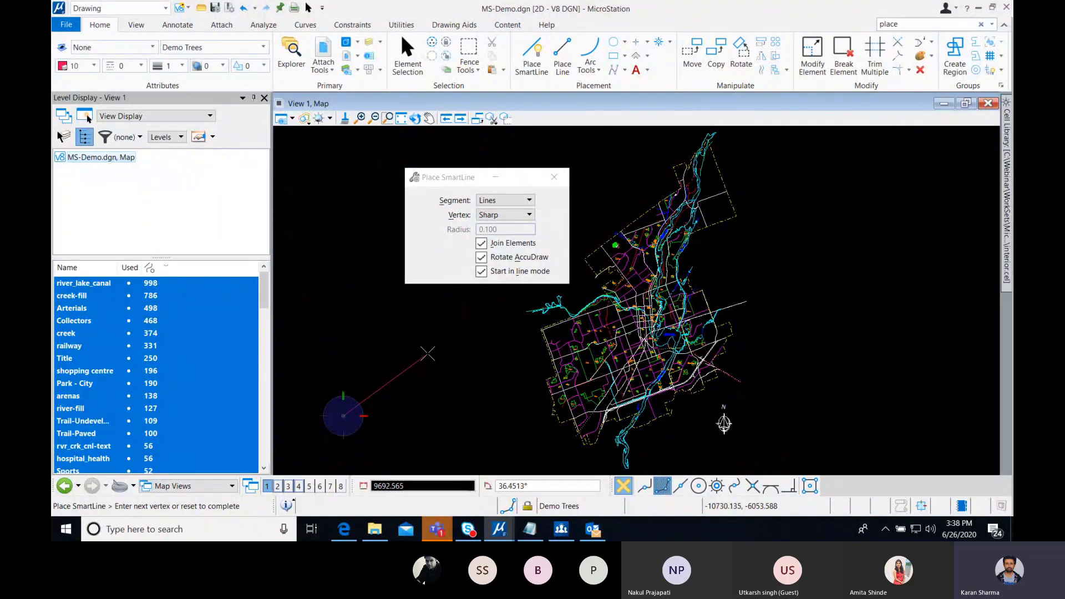
{"action": "right_click", "coordinate": [427, 353]}
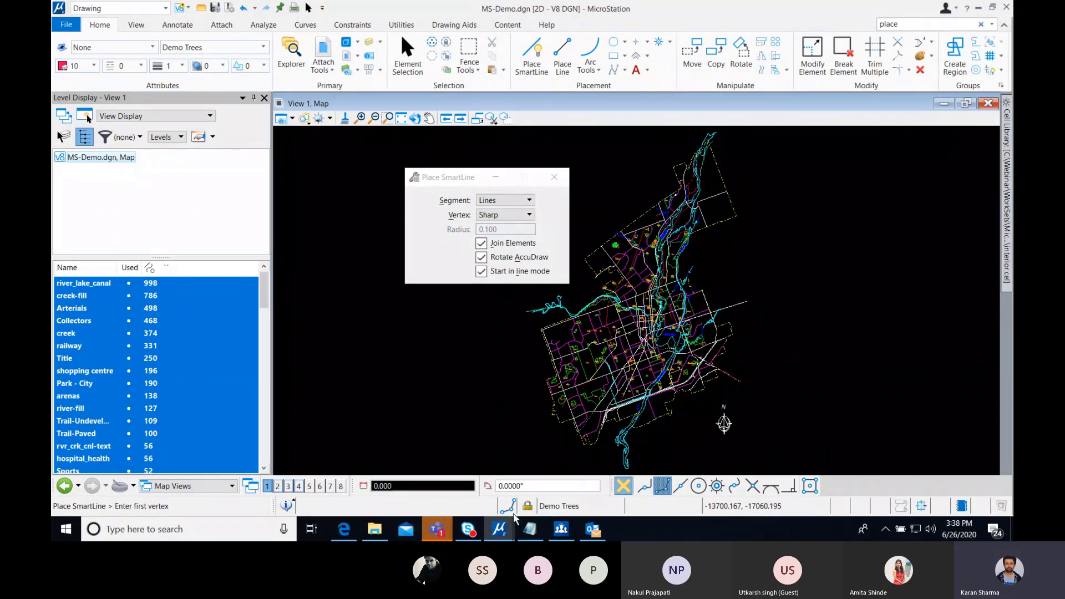
Step: Examine the status bar fields and the coordinate readout options, such as Position, Delta and Distance, without changing the option
{"action": "mouse_move", "coordinate": [506, 513]}
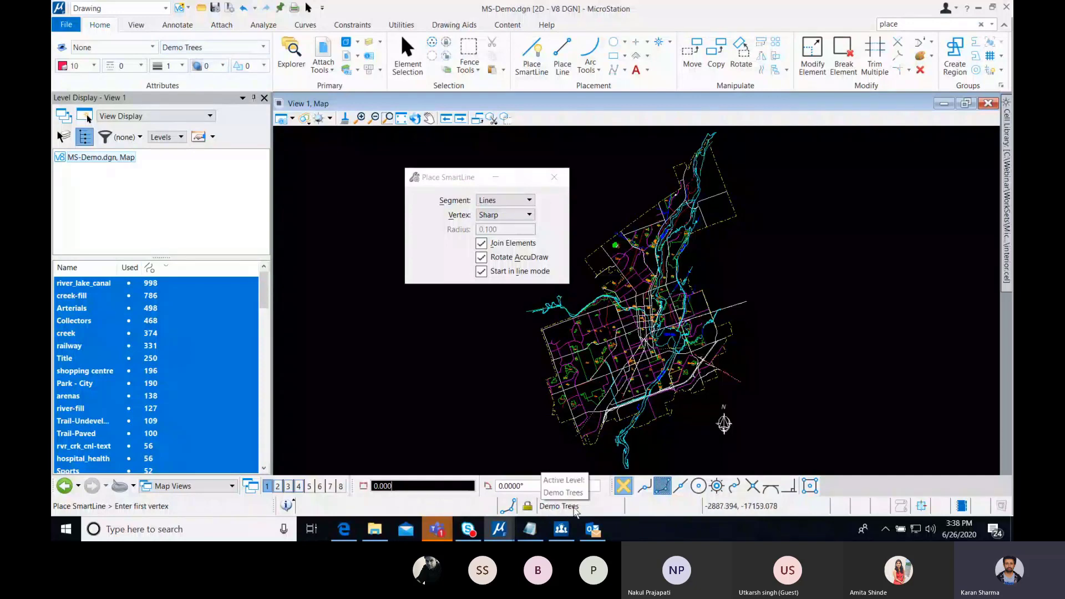
{"action": "right_click", "coordinate": [751, 509]}
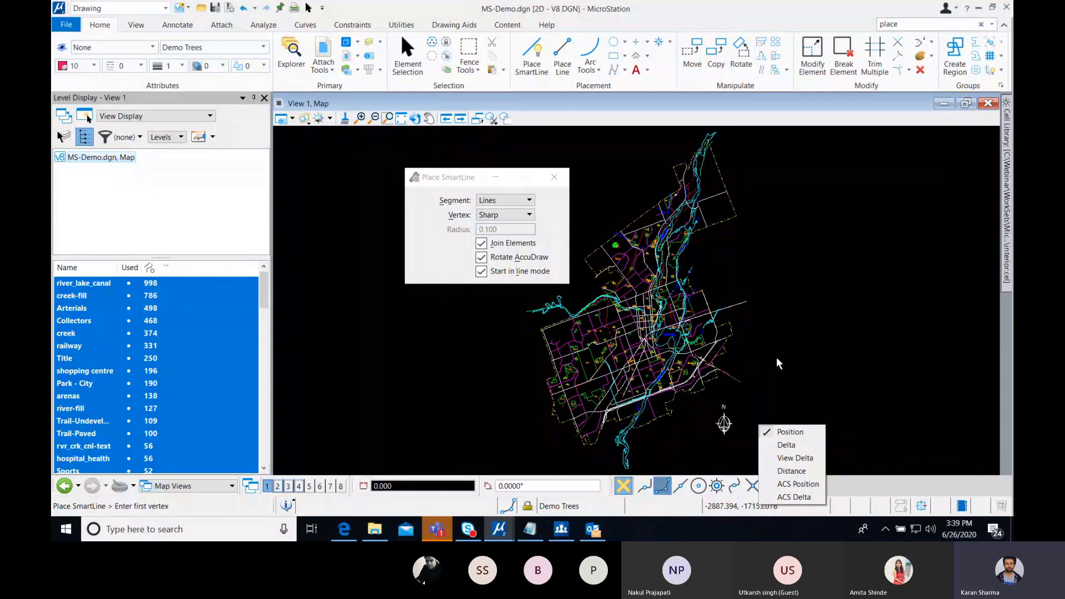
{"action": "right_click", "coordinate": [735, 511]}
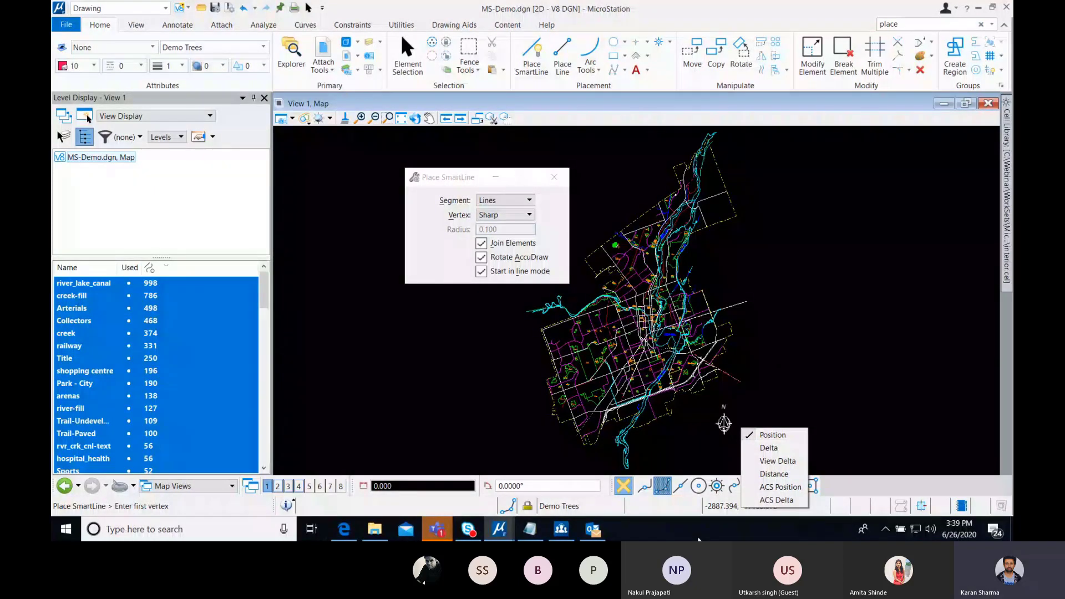
{"action": "key", "text": "Escape"}
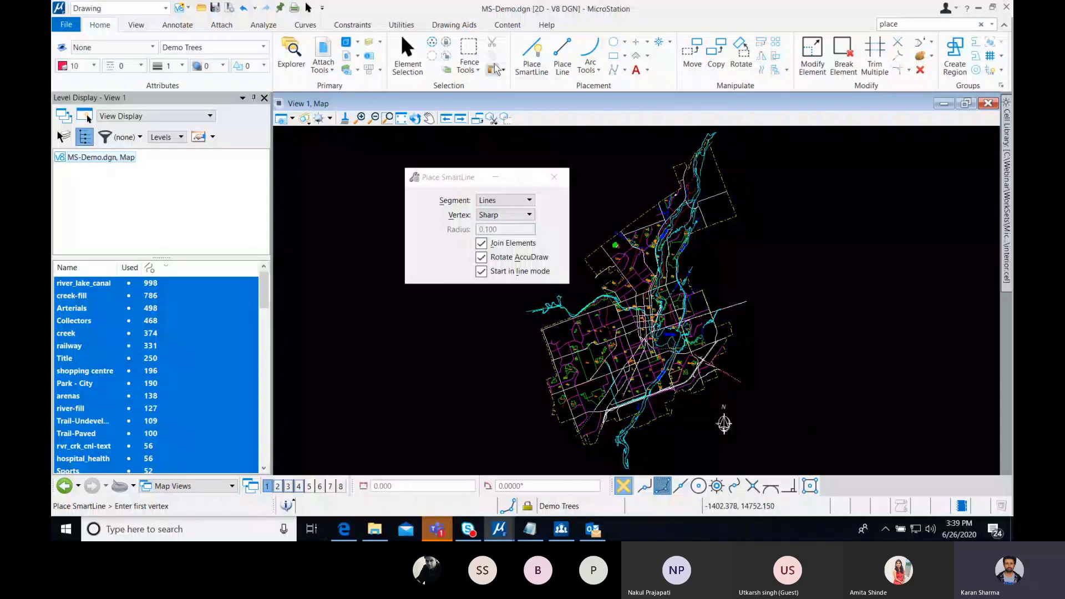
Step: Open the Key-in window, look over its command list and history, and close it
{"action": "left_click", "coordinate": [810, 318]}
{"action": "right_click", "coordinate": [827, 300]}
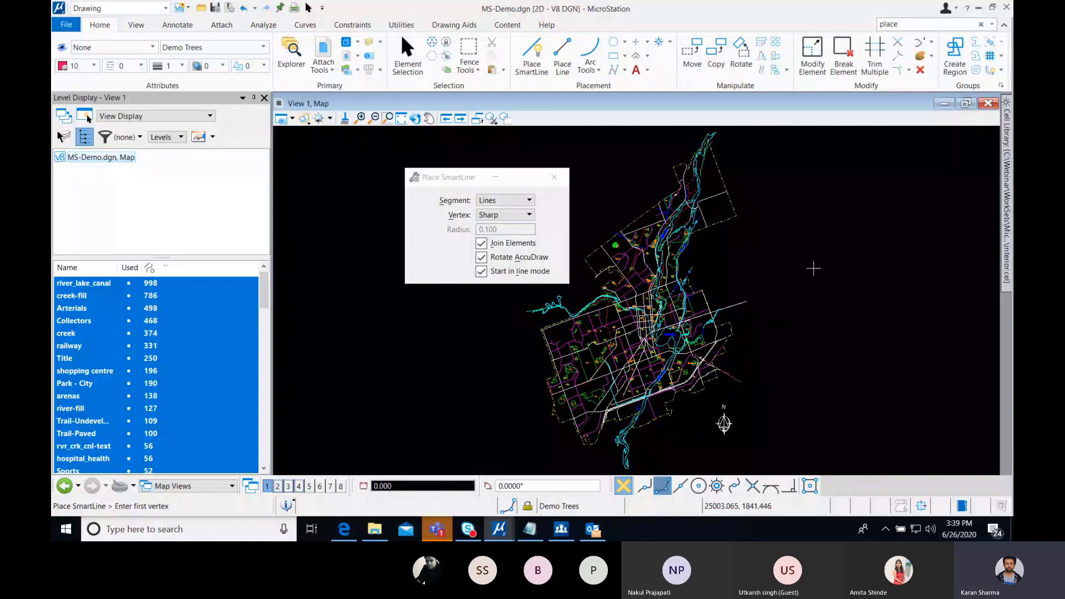
{"action": "key", "text": "F9"}
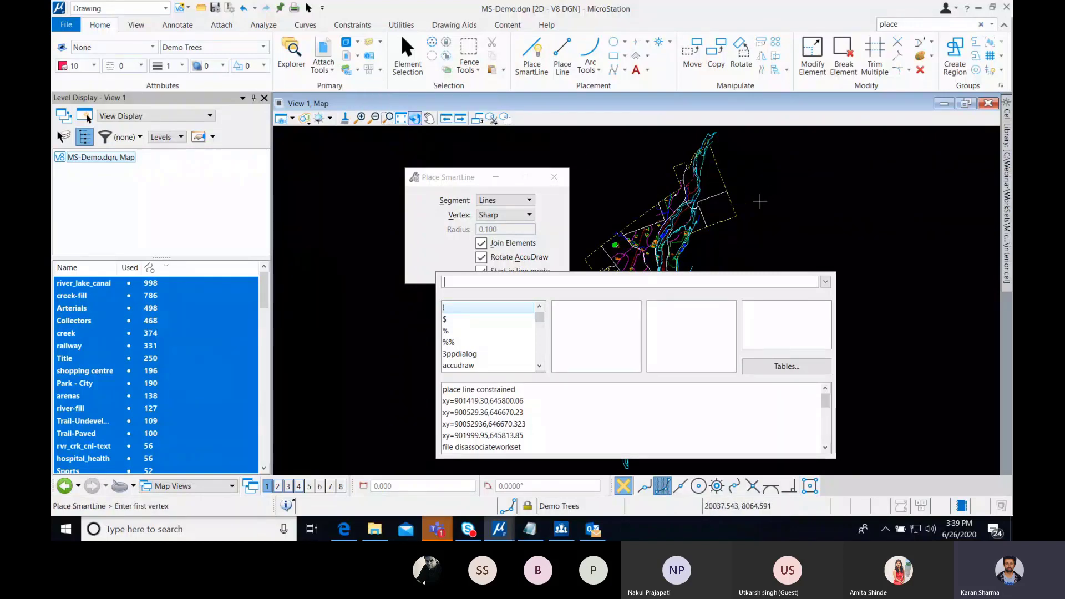
{"action": "left_click", "coordinate": [826, 283]}
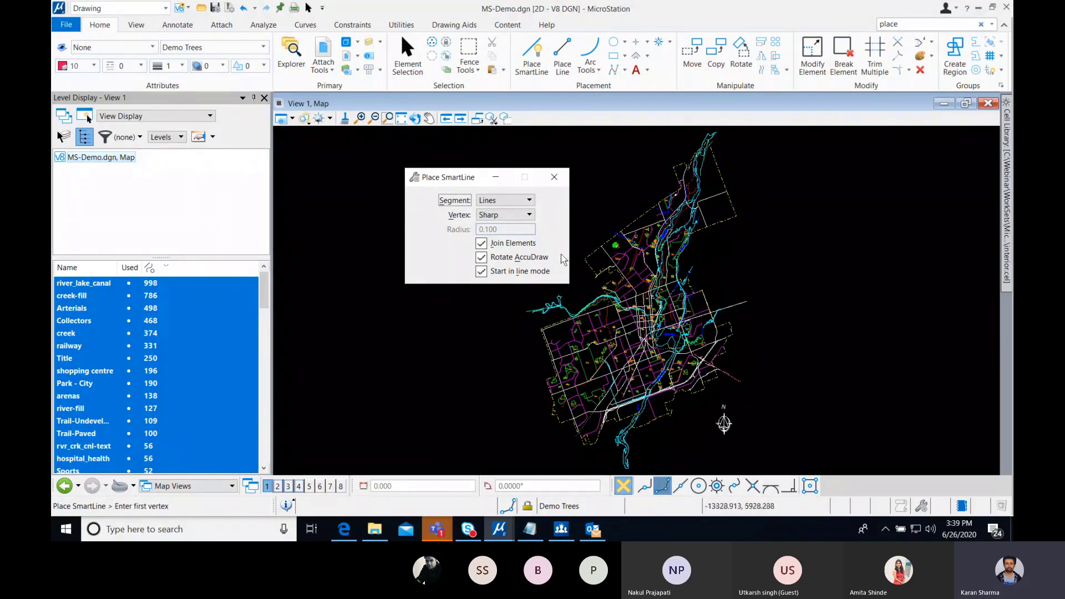
Step: Set the SmartLine segment type to Arcs, start an arc in the empty area southwest of the map and cancel it
{"action": "left_click", "coordinate": [515, 200]}
{"action": "left_click", "coordinate": [514, 217]}
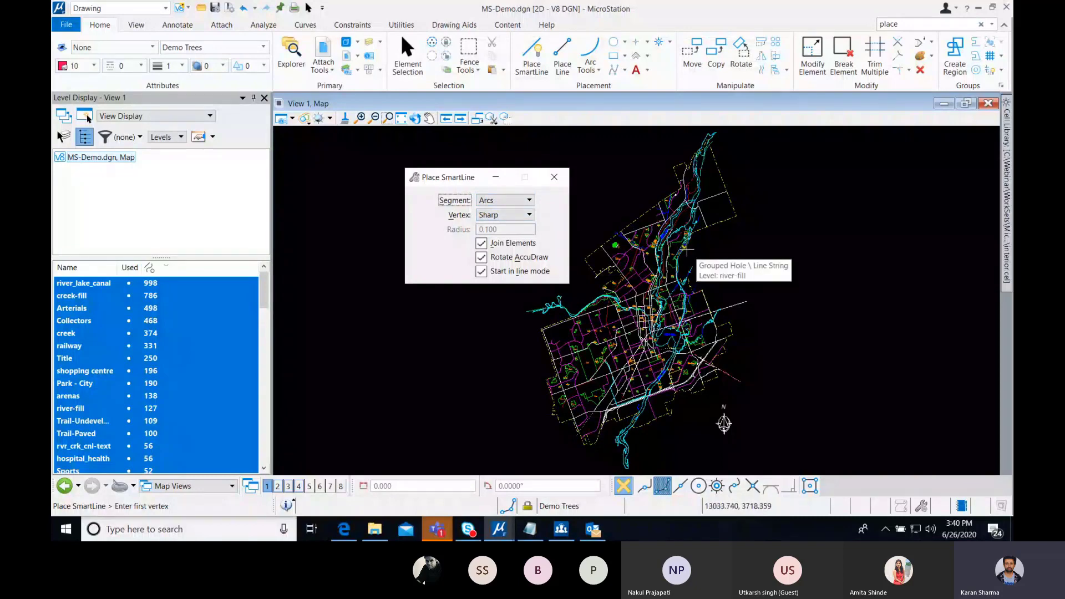
{"action": "left_click", "coordinate": [738, 298]}
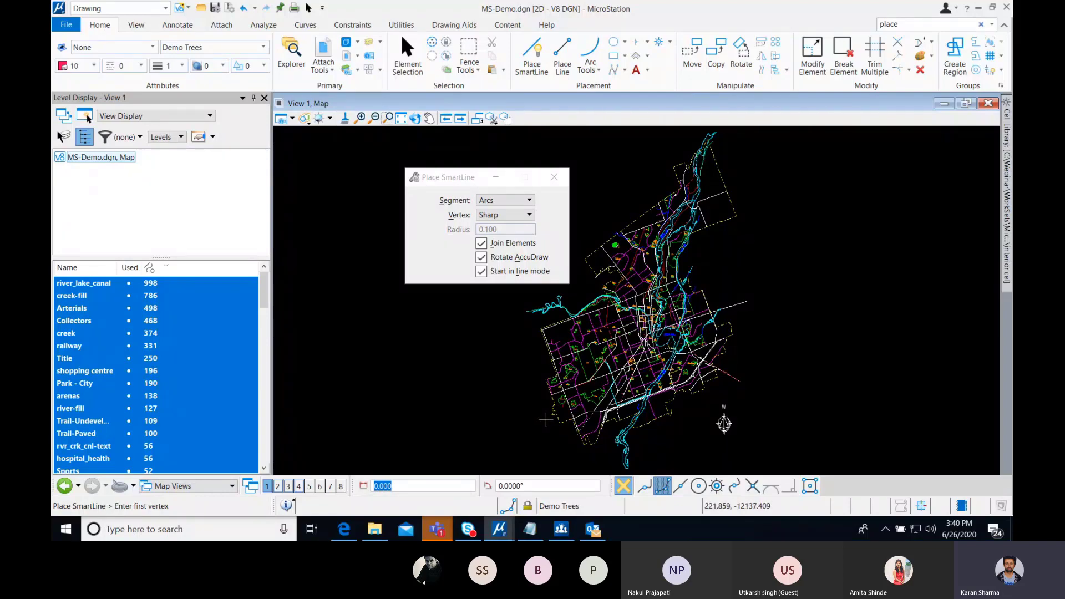
{"action": "left_click", "coordinate": [527, 383]}
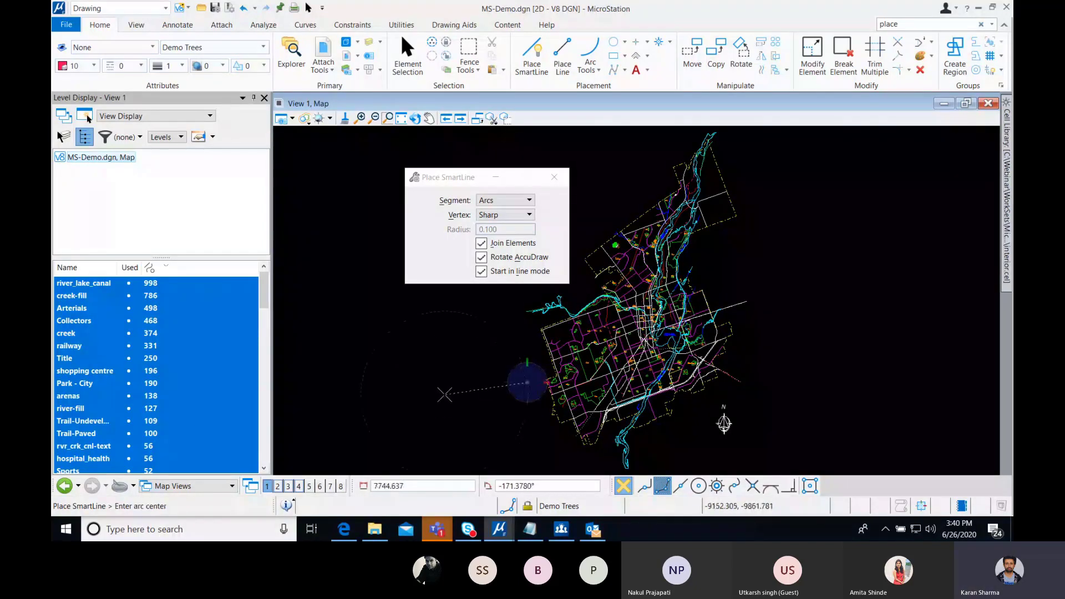
{"action": "key", "text": "Escape"}
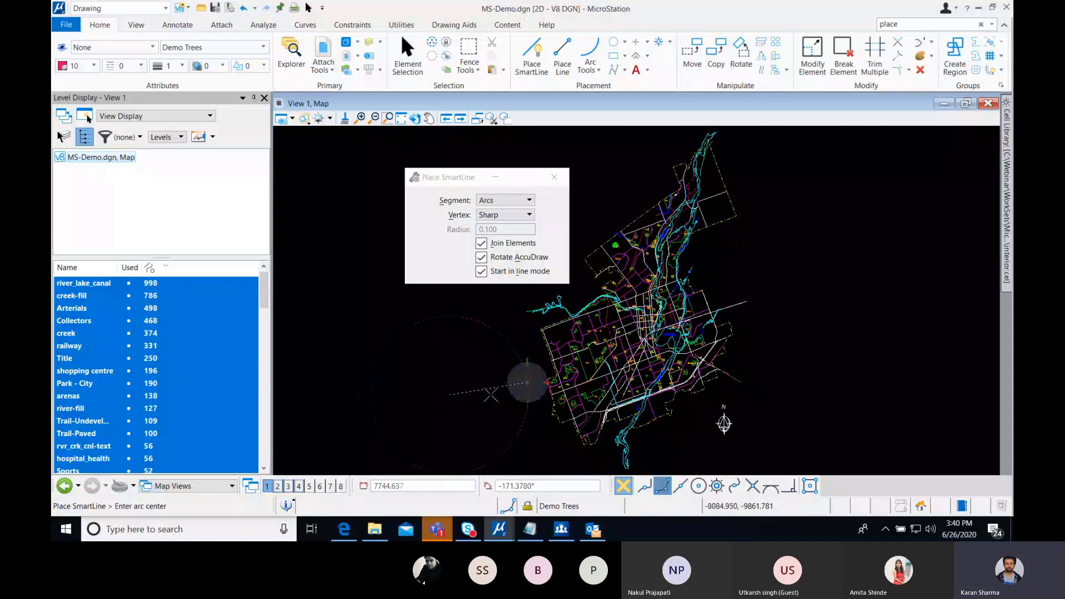
{"action": "right_click", "coordinate": [466, 394]}
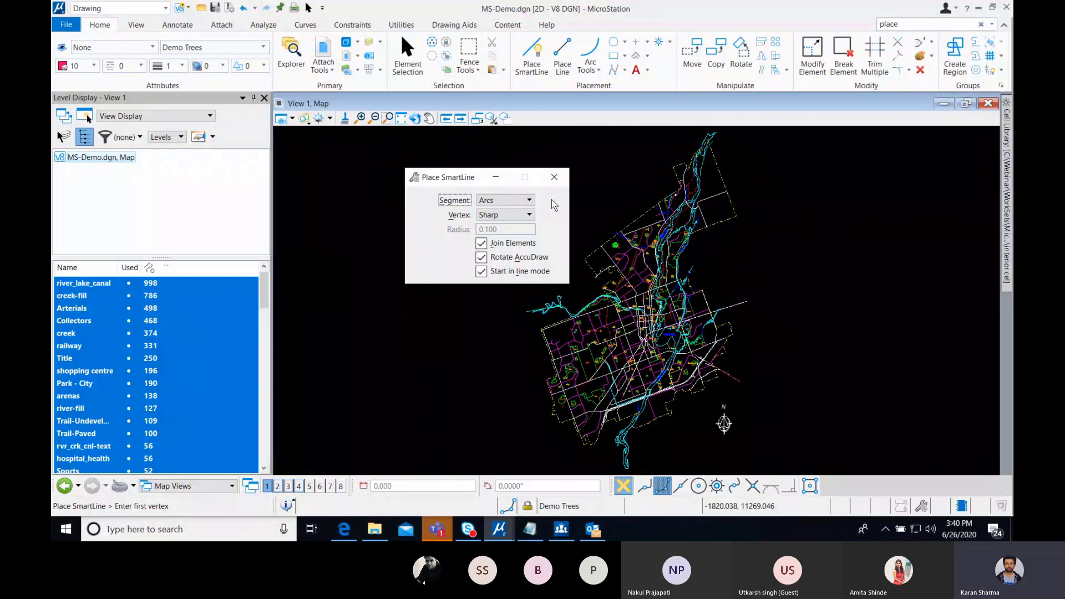
Step: Shift the SmartLine settings window farther from the map, and practise zooming and panning across the map
{"action": "left_click_drag", "start_coordinate": [449, 181], "coordinate": [421, 180]}
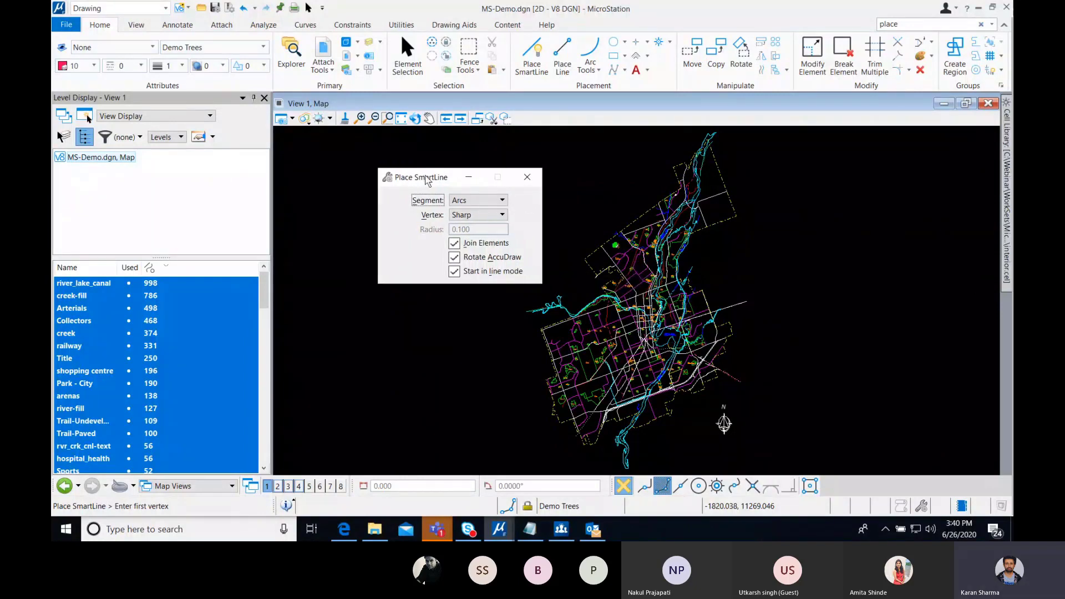
{"action": "scroll", "coordinate": [658, 346], "scroll_direction": "up", "scroll_amount": 4}
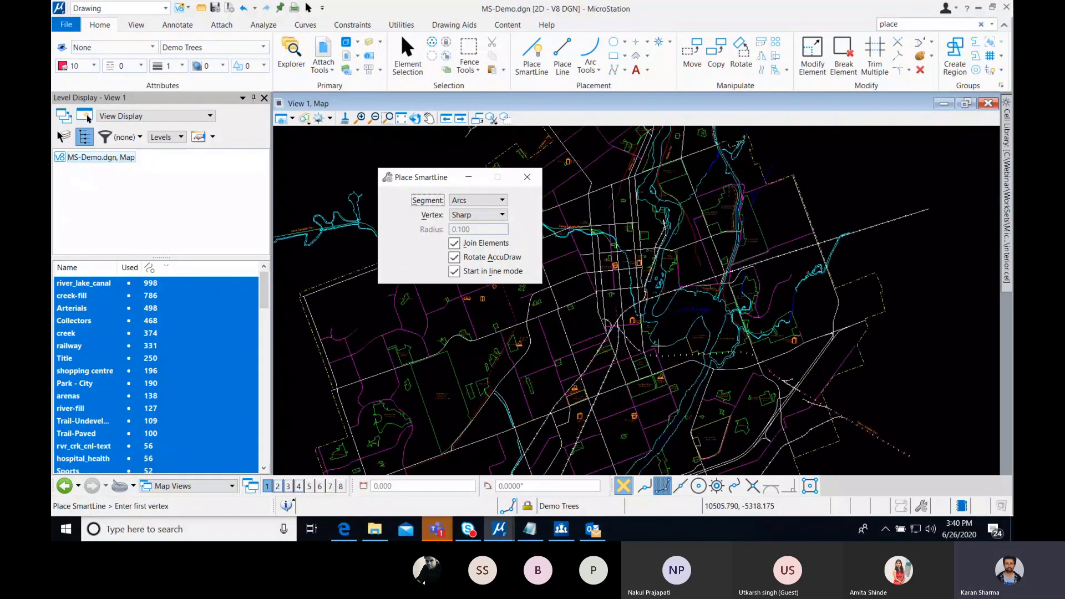
{"action": "scroll", "coordinate": [658, 346], "scroll_direction": "down", "scroll_amount": 3}
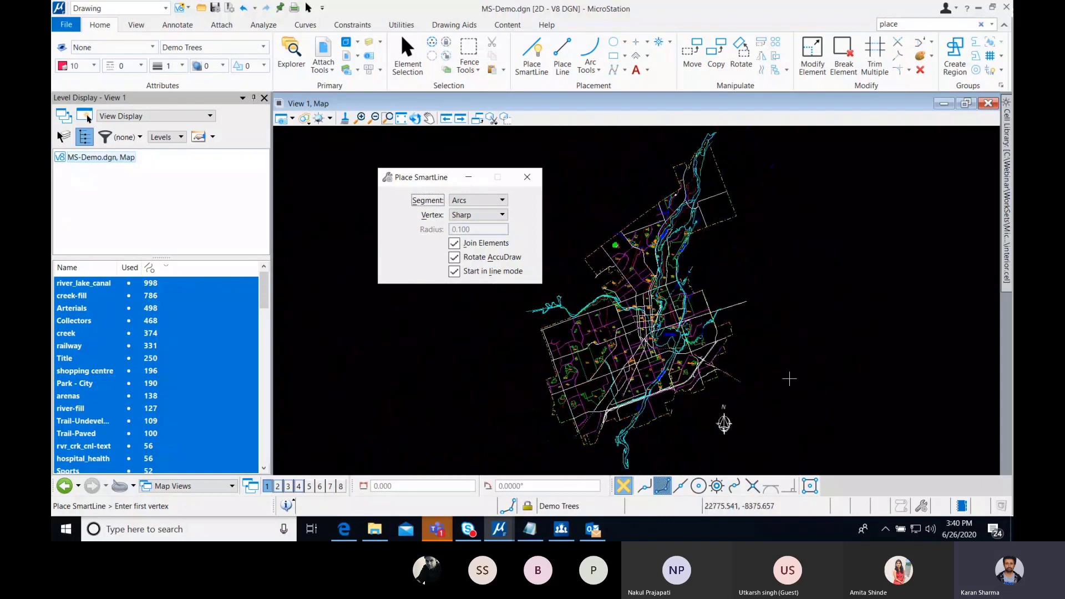
{"action": "middle_click_drag", "start_coordinate": [848, 316], "coordinate": [773, 316]}
{"action": "scroll", "coordinate": [708, 307], "scroll_direction": "up", "scroll_amount": 3}
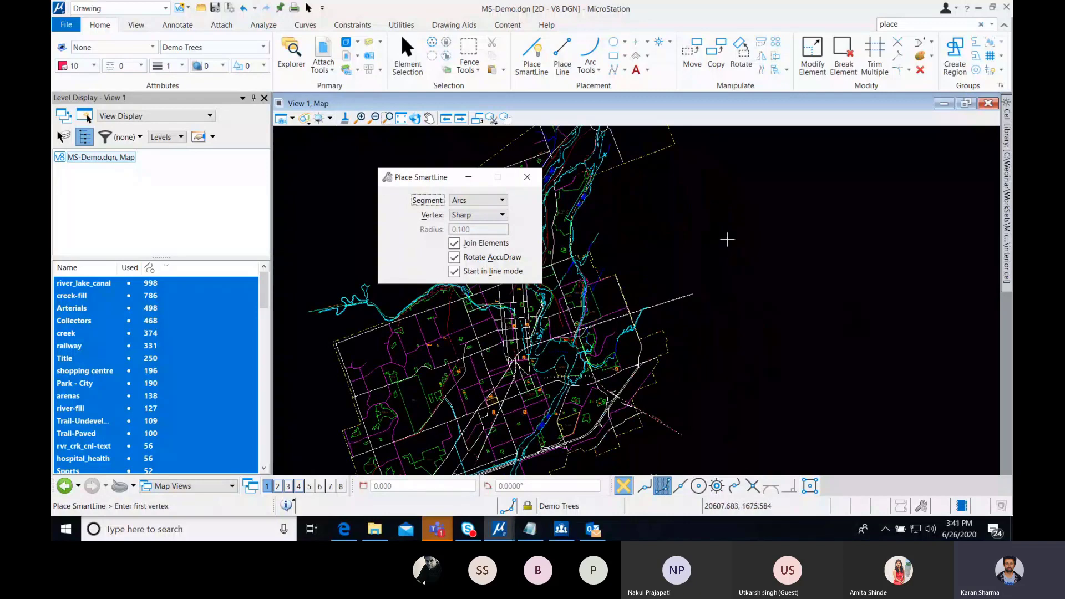
Step: Switch from Place SmartLine to the Element Selection tool and move its settings window clear of the map
{"action": "left_click", "coordinate": [535, 66]}
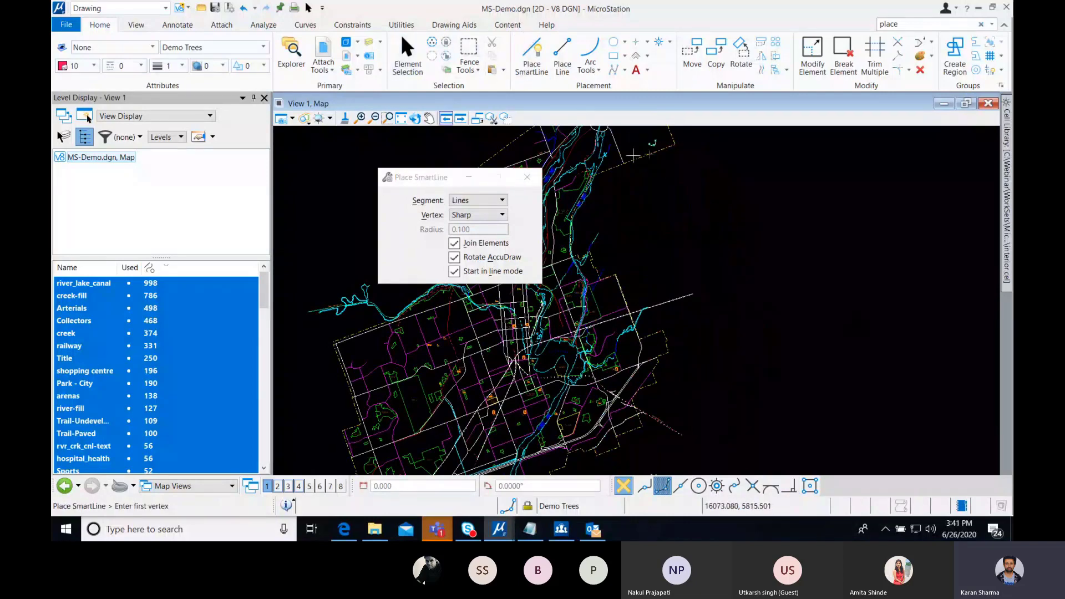
{"action": "left_click", "coordinate": [408, 55]}
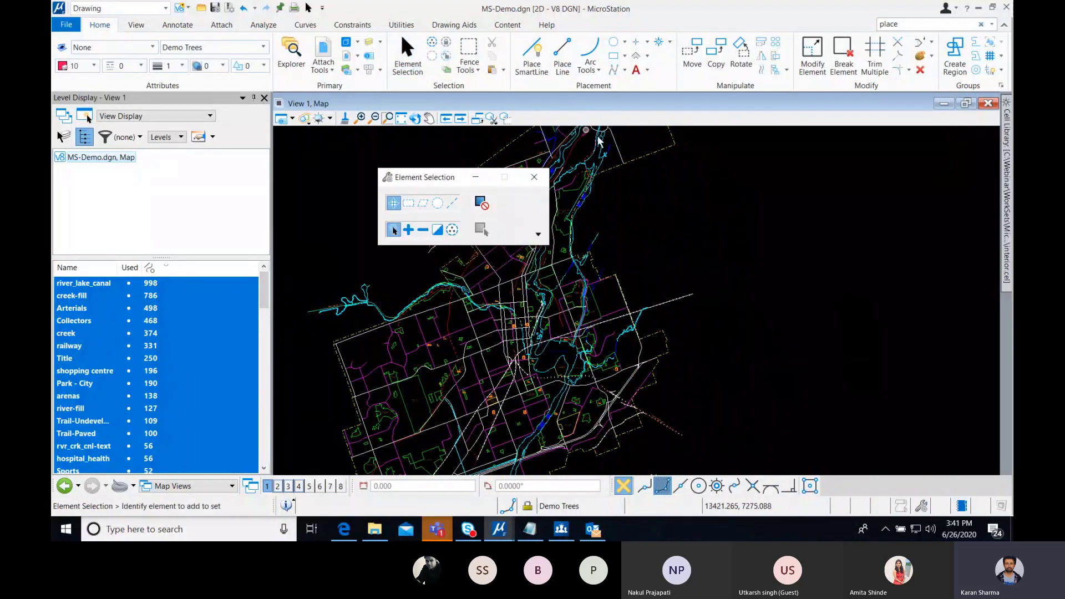
{"action": "left_click", "coordinate": [648, 157]}
{"action": "left_click", "coordinate": [654, 162]}
{"action": "scroll", "coordinate": [687, 273], "scroll_direction": "down", "scroll_amount": 3}
{"action": "left_click_drag", "start_coordinate": [423, 181], "coordinate": [366, 146]}
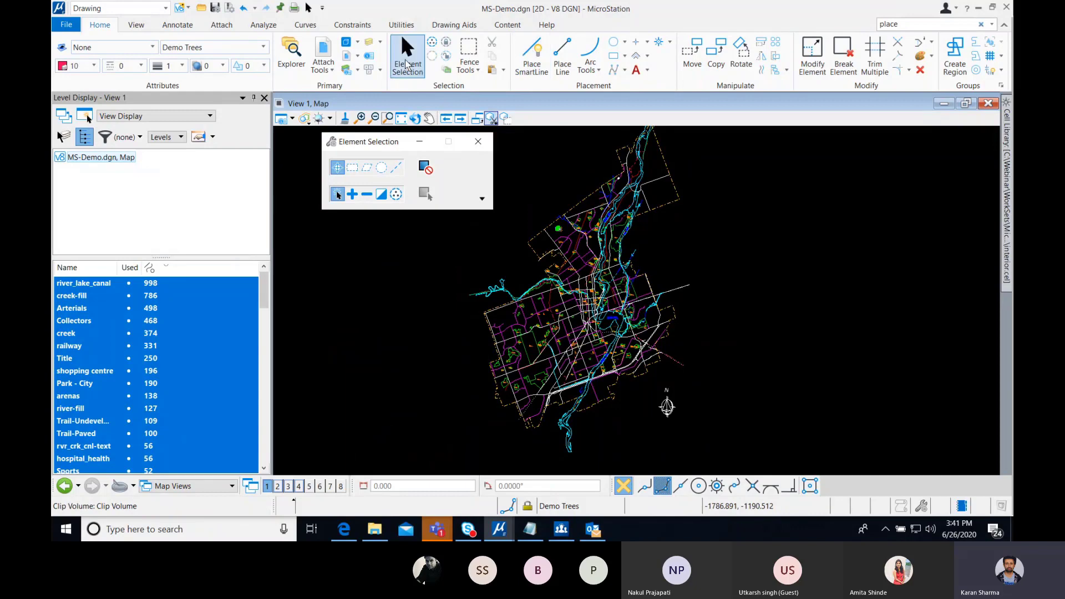
Step: Box-select the lower part of the map once from left to right and once from right to left, clearing the selection each time
{"action": "left_click_drag", "start_coordinate": [378, 426], "coordinate": [762, 228]}
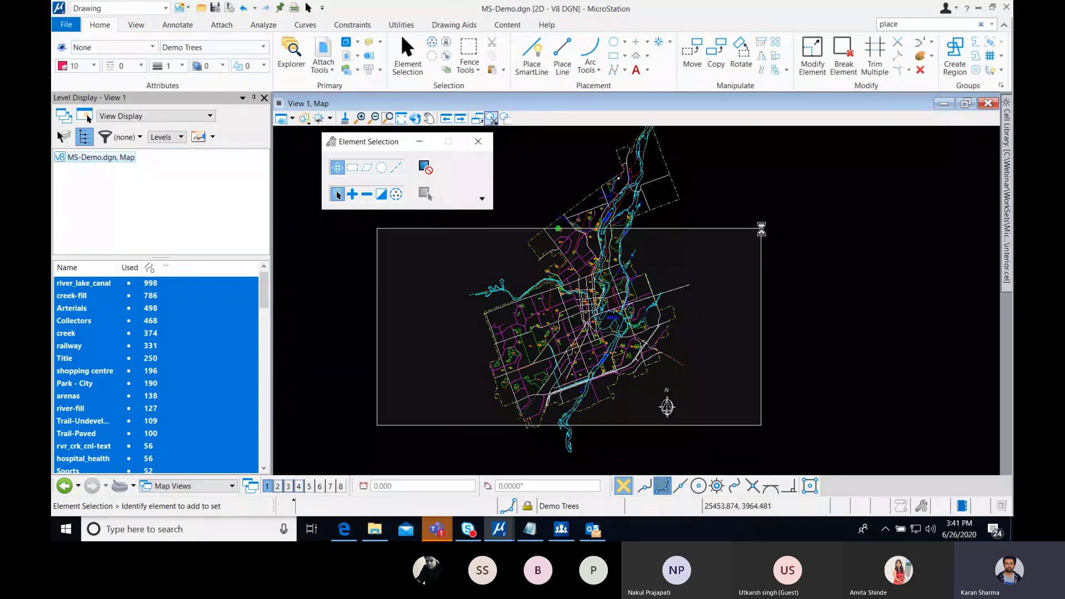
{"action": "left_click", "coordinate": [738, 322]}
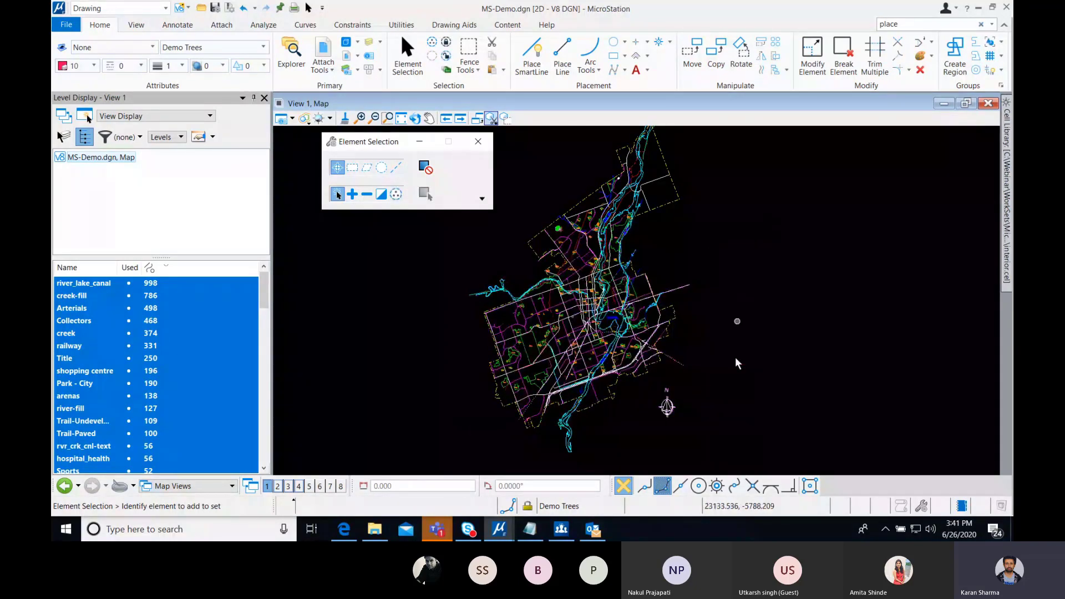
{"action": "left_click_drag", "start_coordinate": [775, 439], "coordinate": [411, 247]}
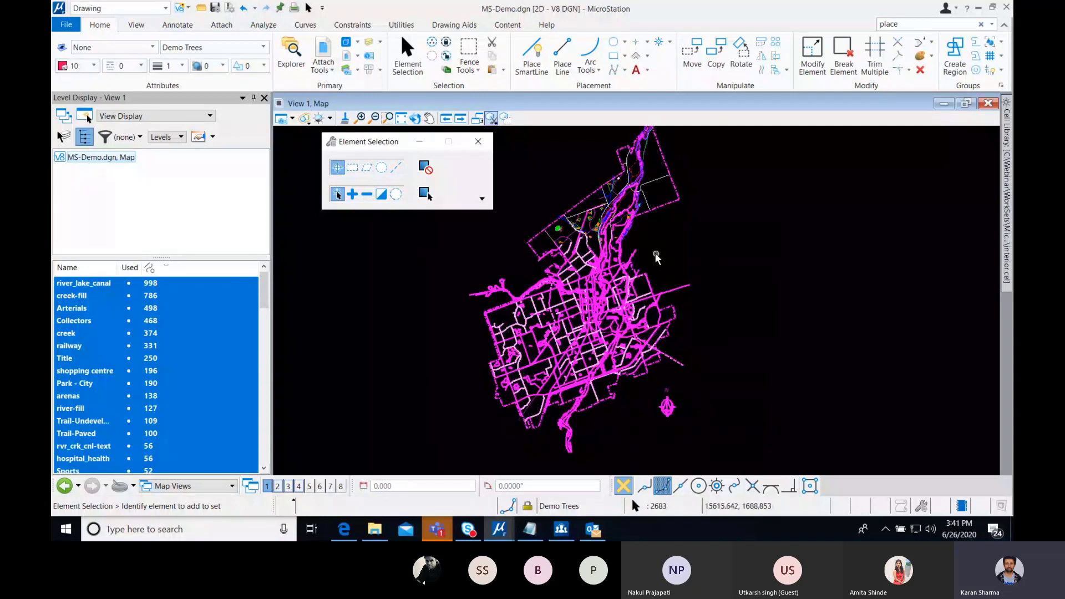
{"action": "left_click", "coordinate": [734, 275]}
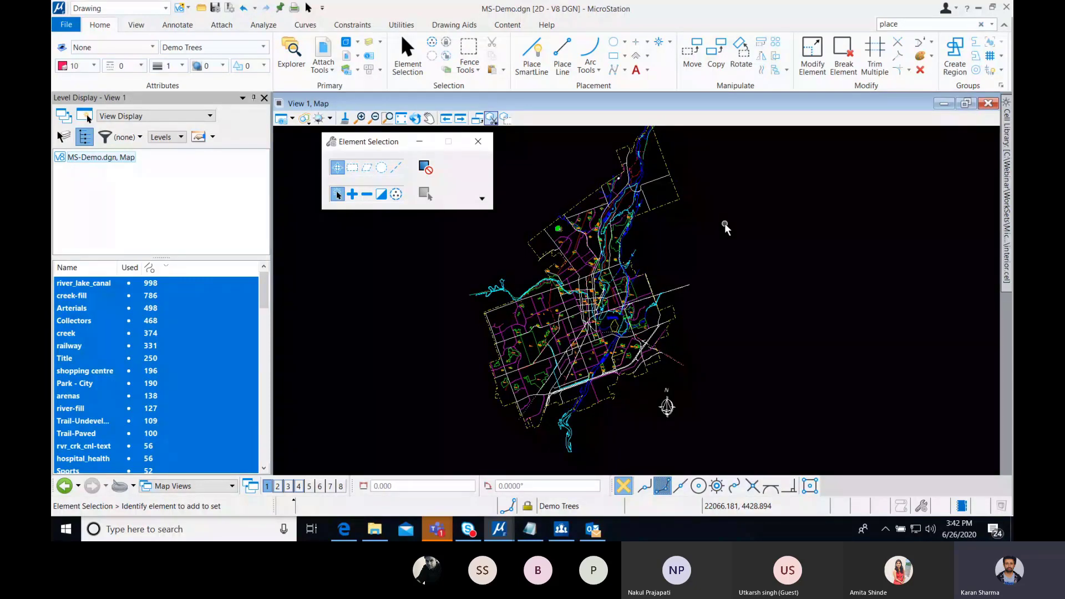
Step: Switch to File Explorer, look over the Standards subfolders of the Pune Station WorkSet, and return to MicroStation
{"action": "left_click", "coordinate": [376, 533]}
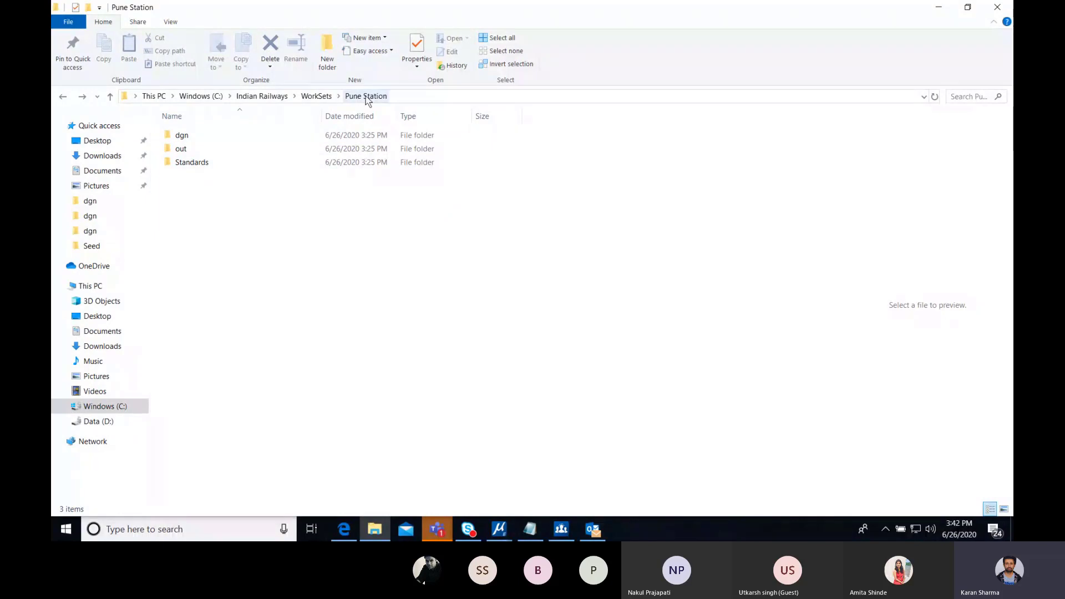
{"action": "double_click", "coordinate": [234, 167]}
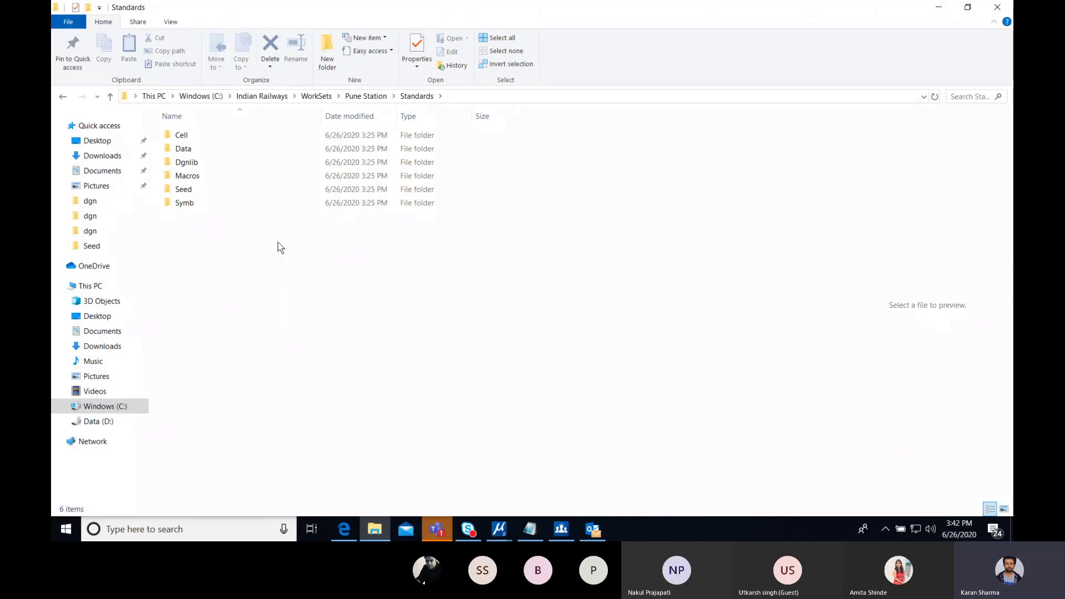
{"action": "left_click", "coordinate": [64, 97]}
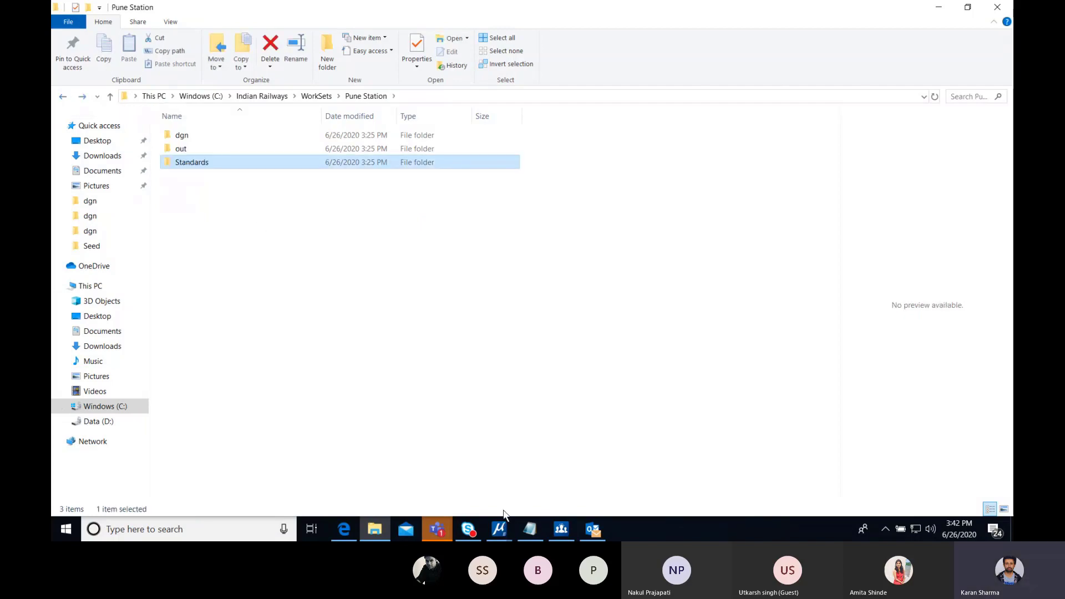
{"action": "mouse_move", "coordinate": [500, 527]}
{"action": "left_click", "coordinate": [464, 467]}
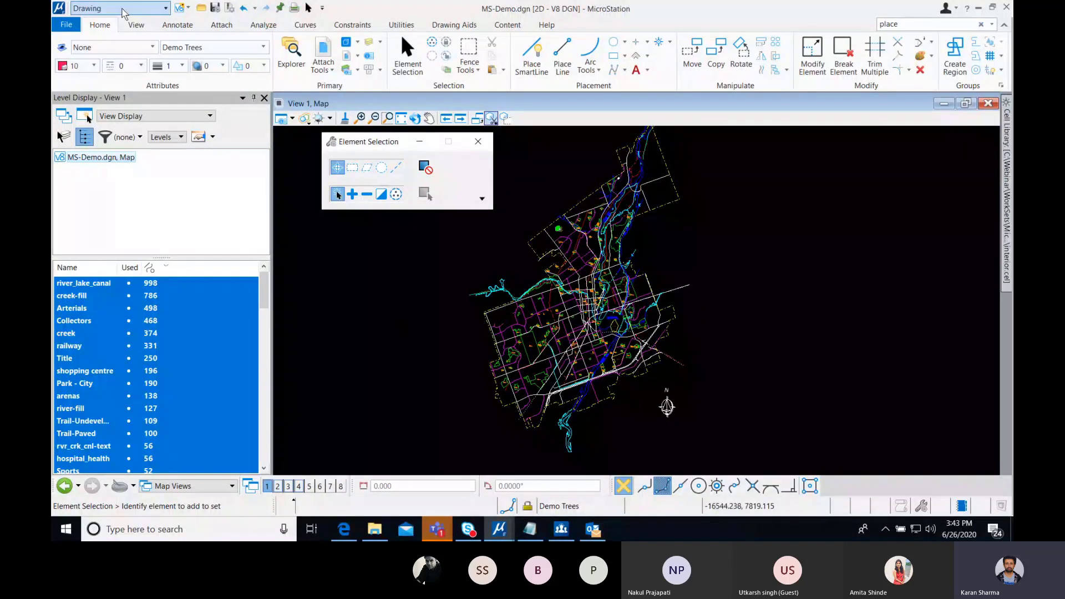
Step: Open the civil DGN library from the Standards\Dgnlib folder of the MicroStation Demo WorkSet
{"action": "left_click", "coordinate": [67, 23]}
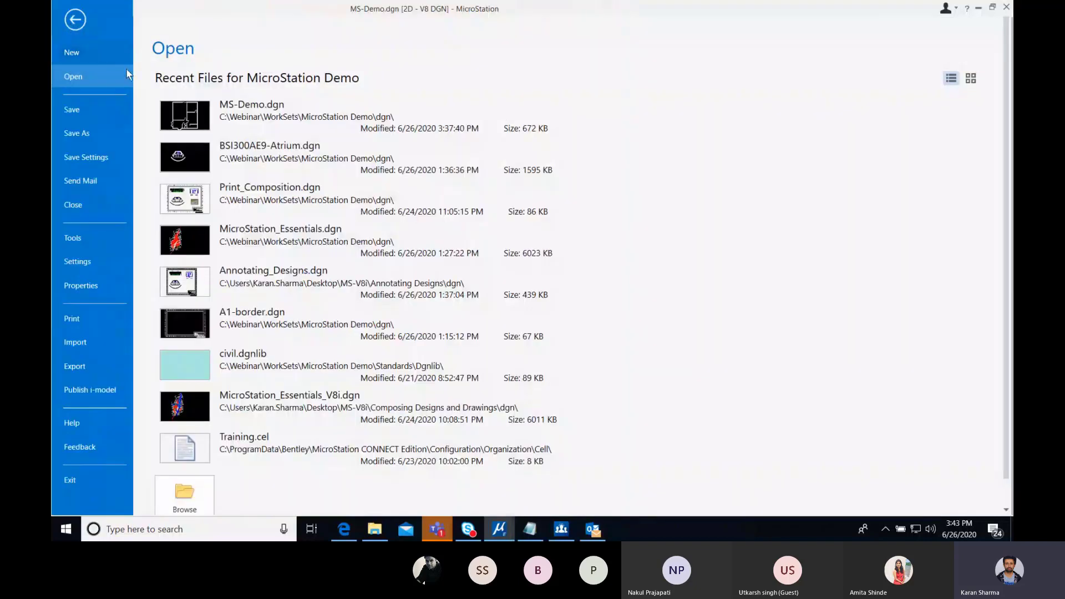
{"action": "left_click", "coordinate": [188, 496]}
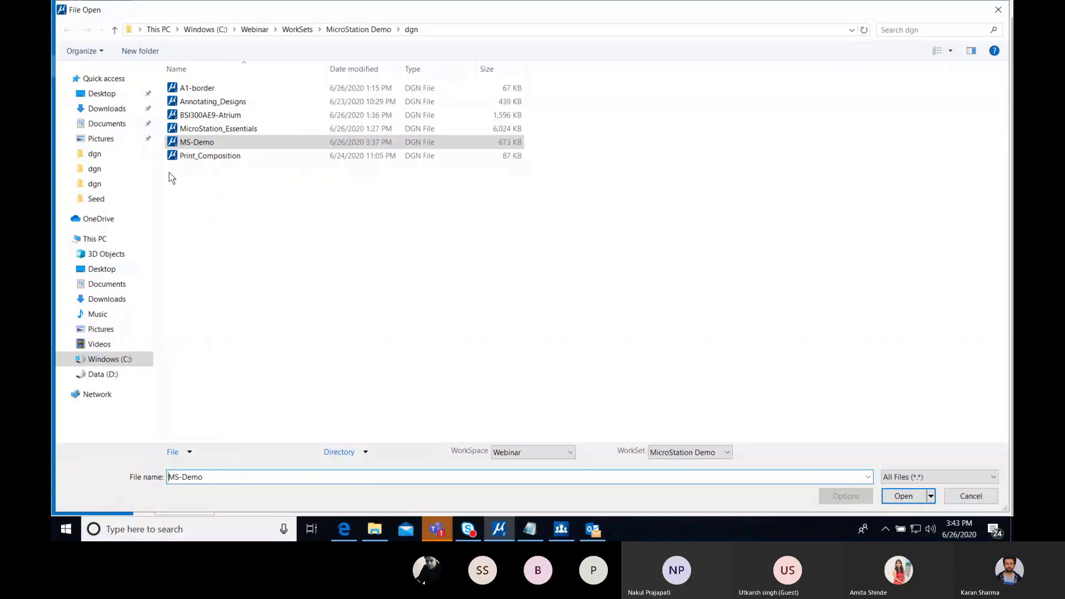
{"action": "left_click", "coordinate": [360, 29]}
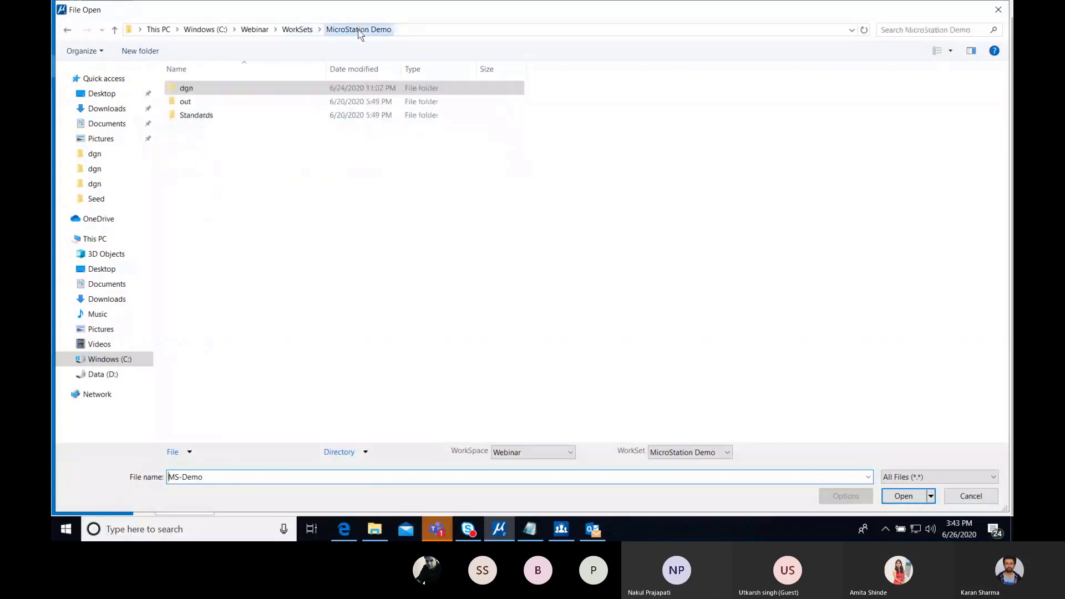
{"action": "double_click", "coordinate": [239, 113]}
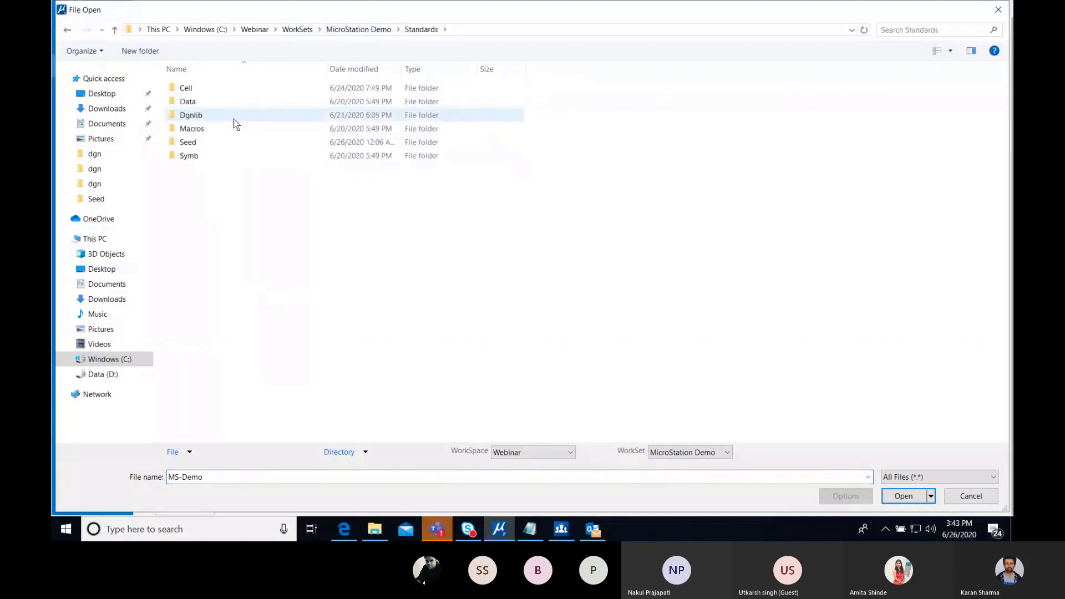
{"action": "double_click", "coordinate": [233, 116]}
{"action": "left_click", "coordinate": [204, 168]}
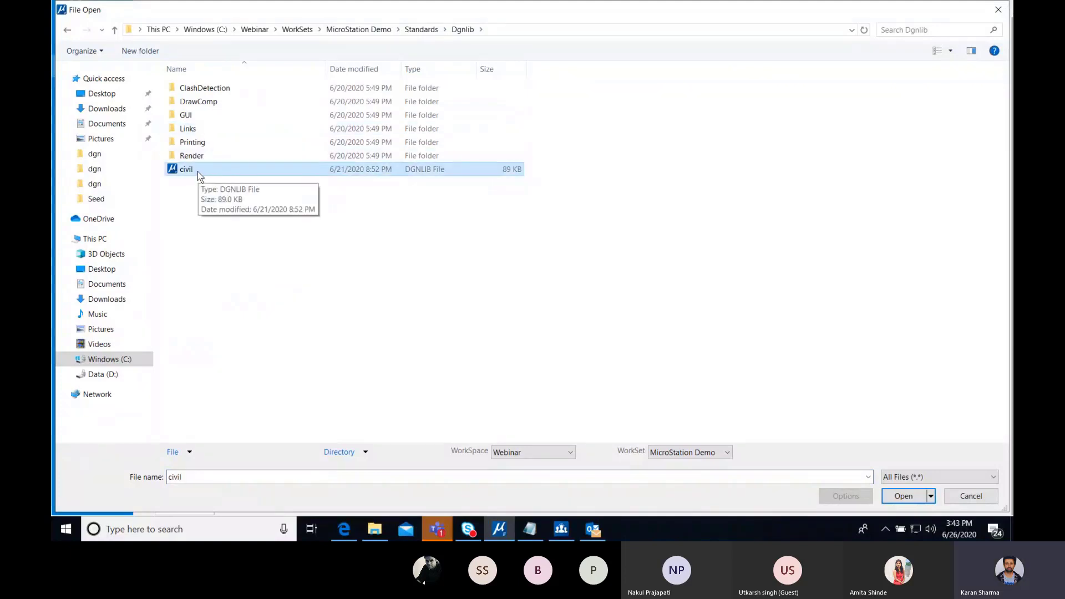
{"action": "left_click", "coordinate": [923, 491]}
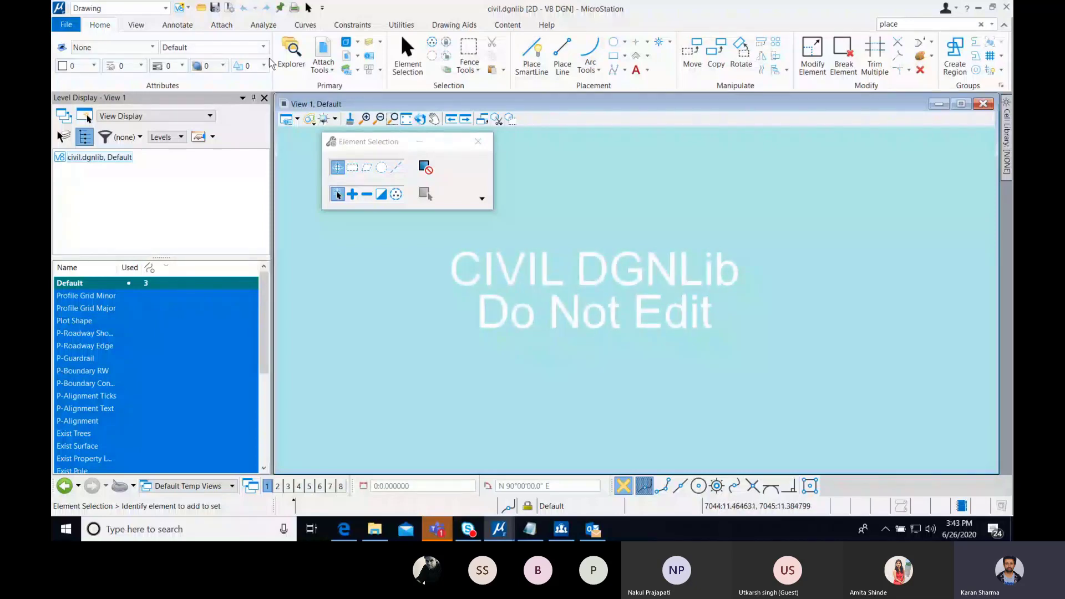
Step: Examine the library's text styles and the unit settings of its Standard dimension style, minimizing each window when finished
{"action": "left_click", "coordinate": [186, 26]}
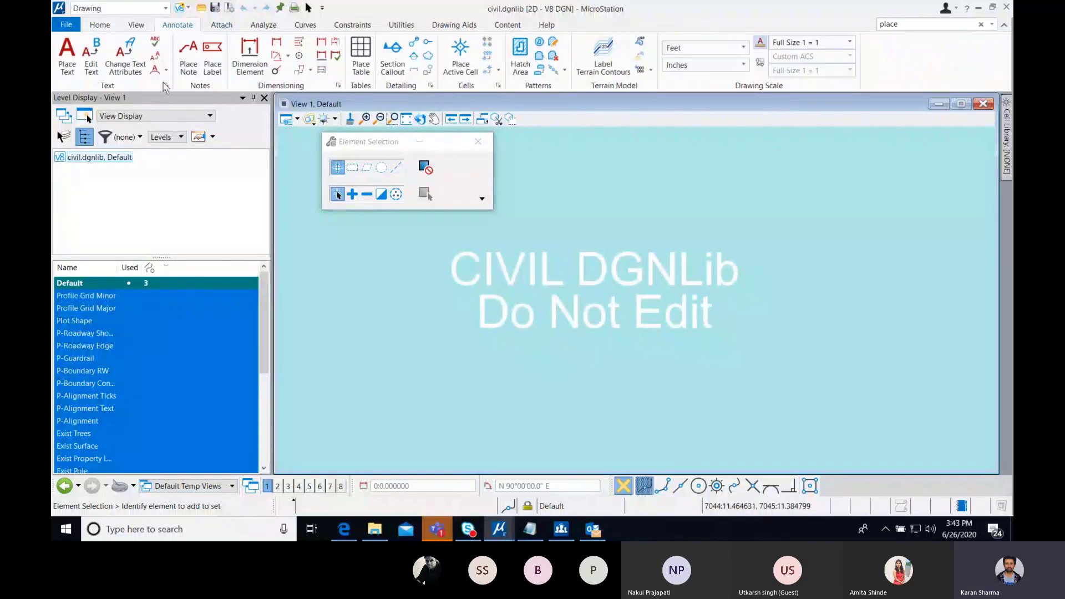
{"action": "left_click", "coordinate": [165, 85]}
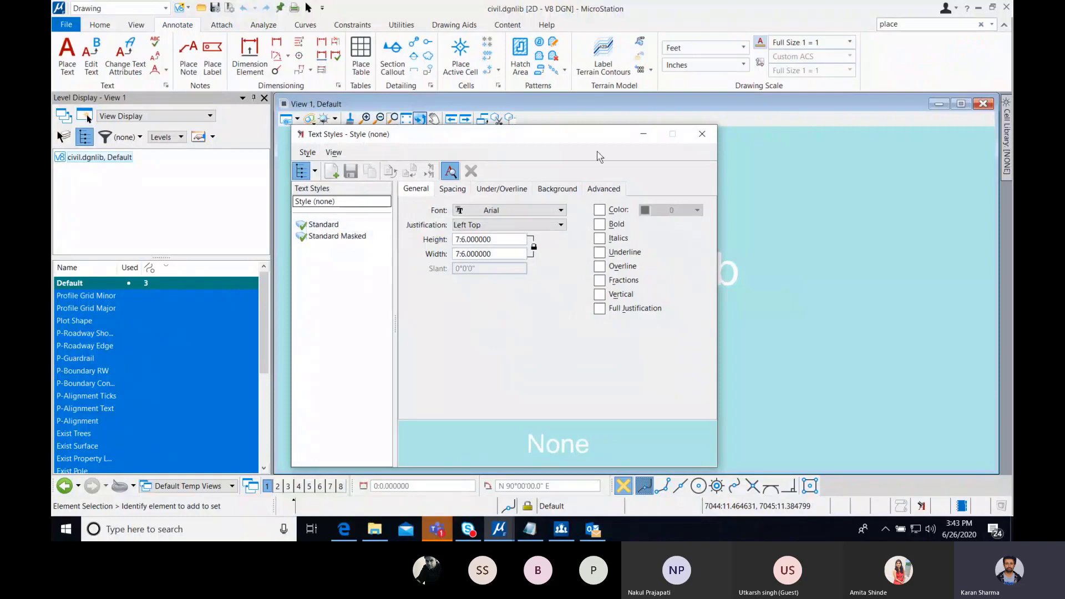
{"action": "left_click", "coordinate": [644, 133]}
{"action": "left_click", "coordinate": [339, 85]}
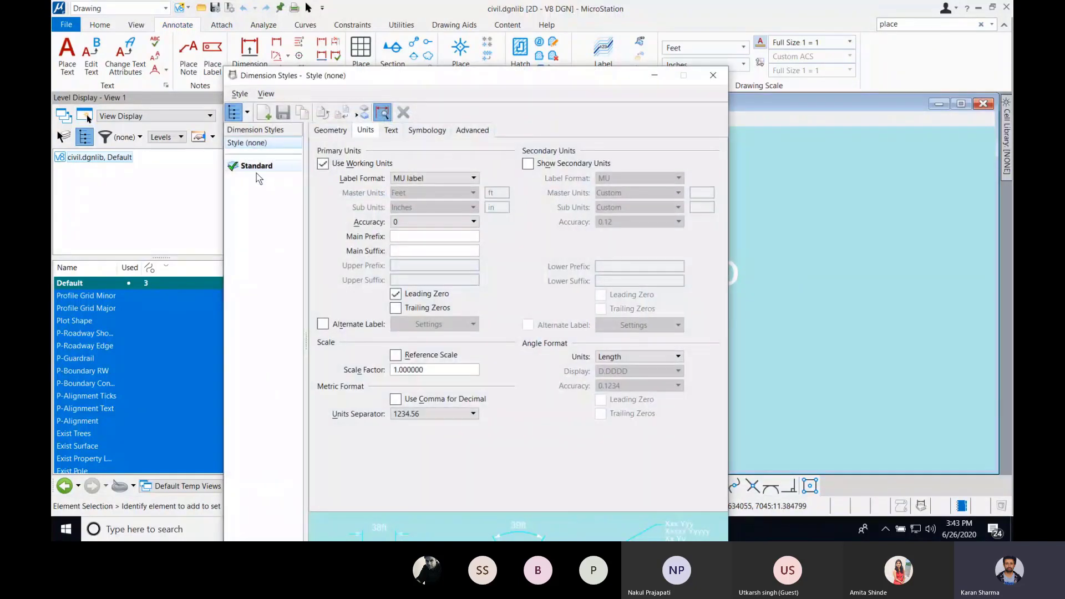
{"action": "left_click", "coordinate": [260, 167]}
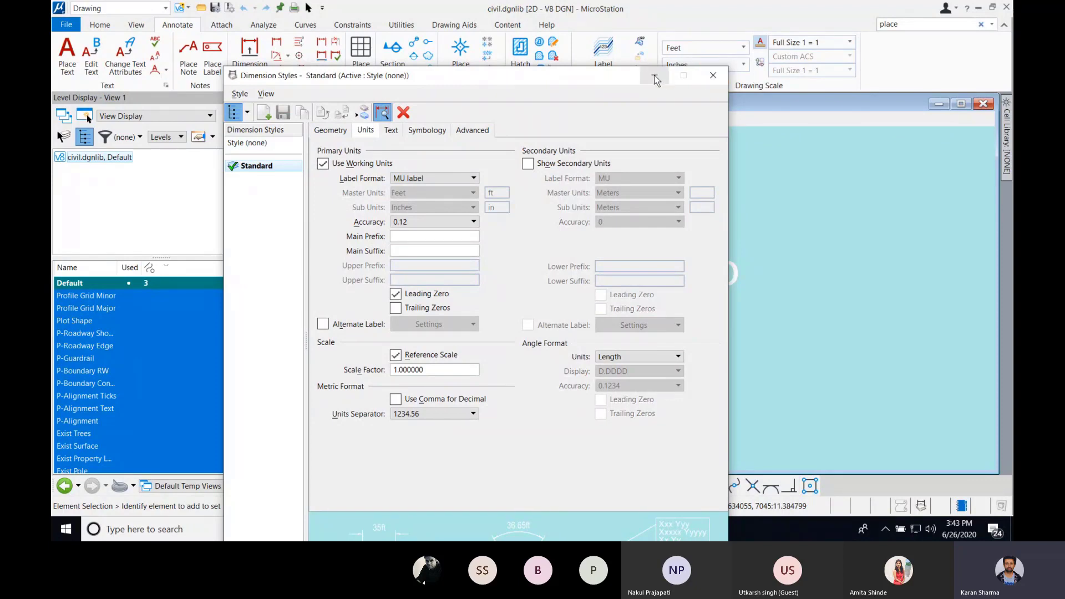
{"action": "left_click", "coordinate": [654, 75]}
Step: Examine the civil library's levels with their colors, line styles and weights in the Level Manager, and close it
{"action": "left_click", "coordinate": [100, 24]}
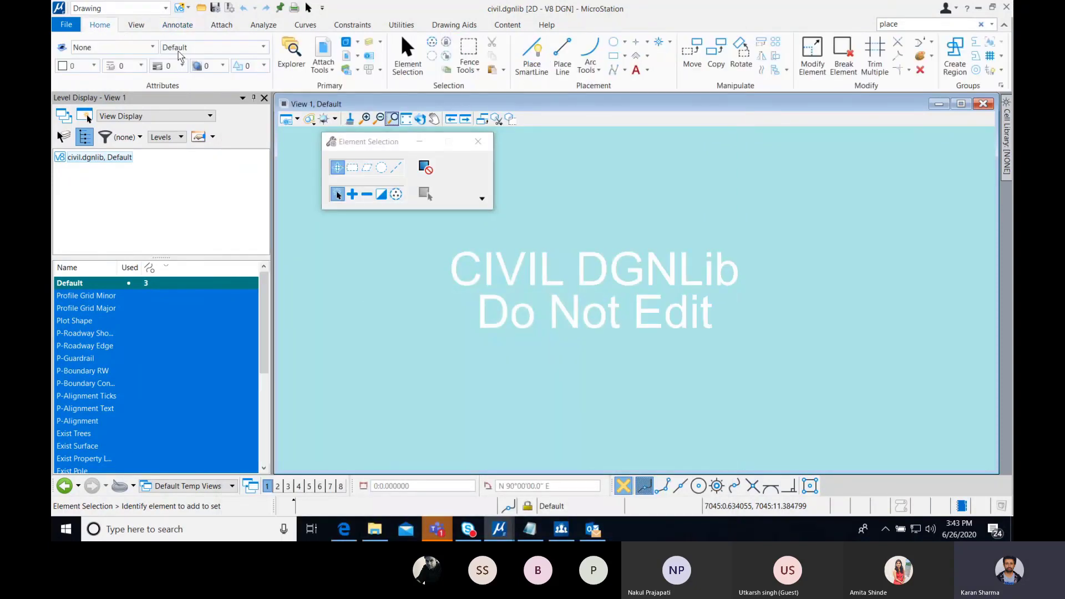
{"action": "left_click", "coordinate": [366, 44]}
{"action": "left_click", "coordinate": [366, 44]}
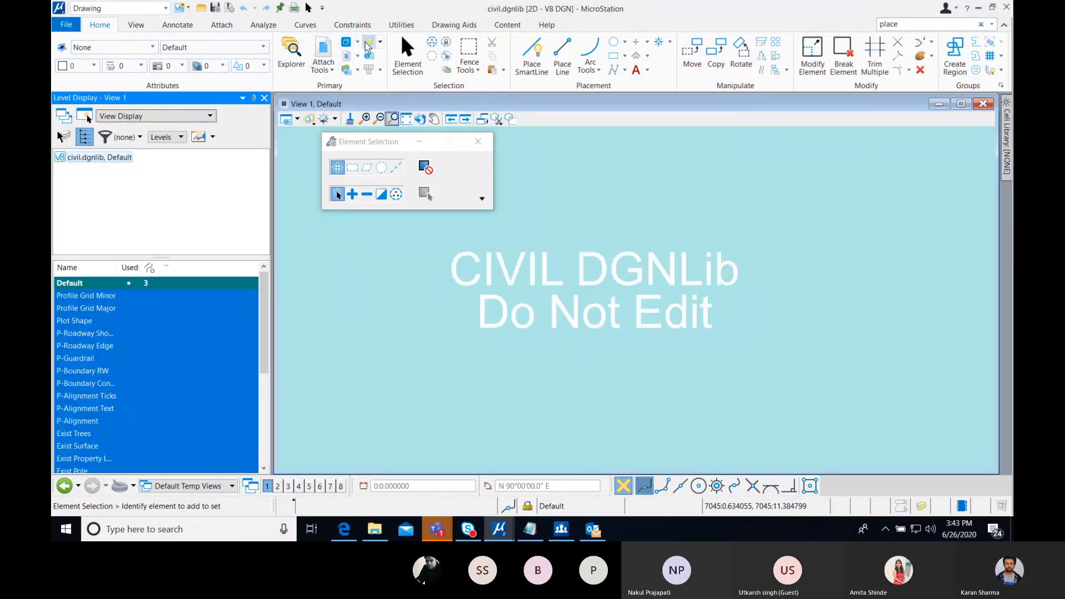
{"action": "left_click", "coordinate": [346, 70]}
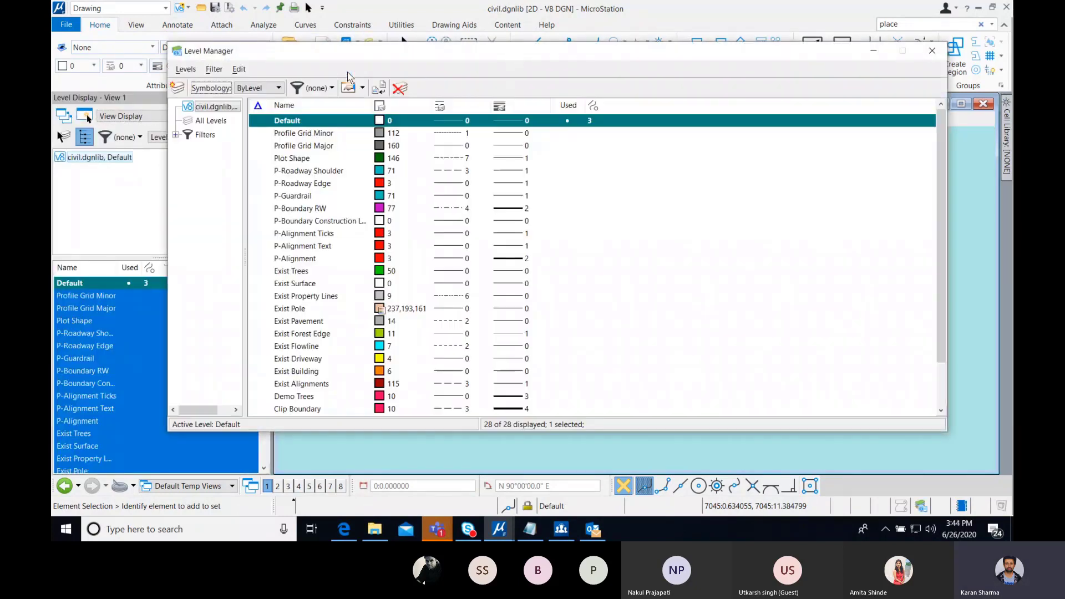
{"action": "left_click_drag", "start_coordinate": [409, 59], "coordinate": [456, 84]}
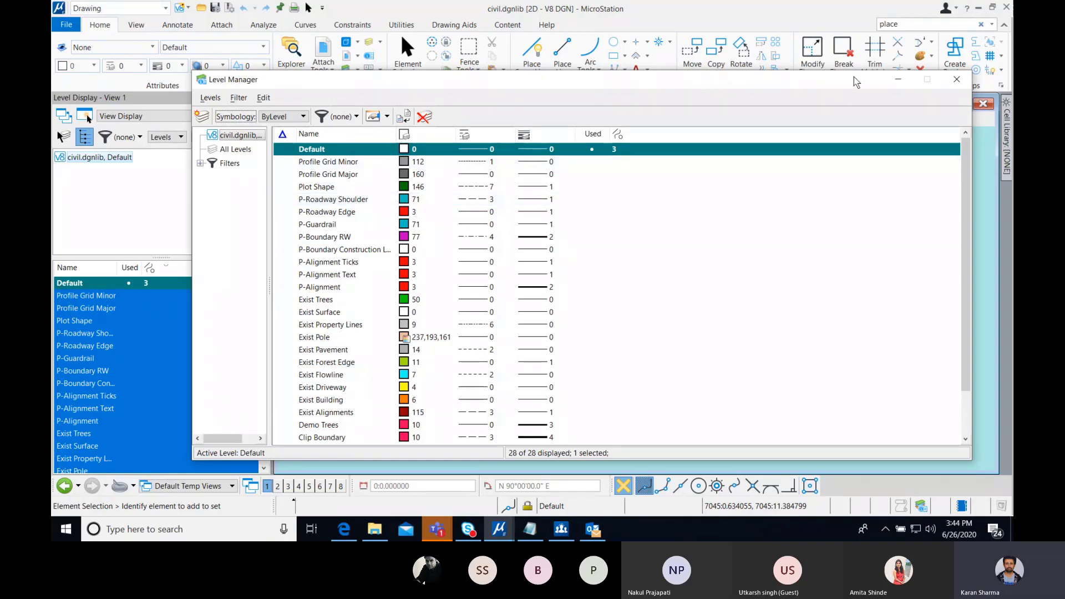
{"action": "left_click", "coordinate": [957, 79]}
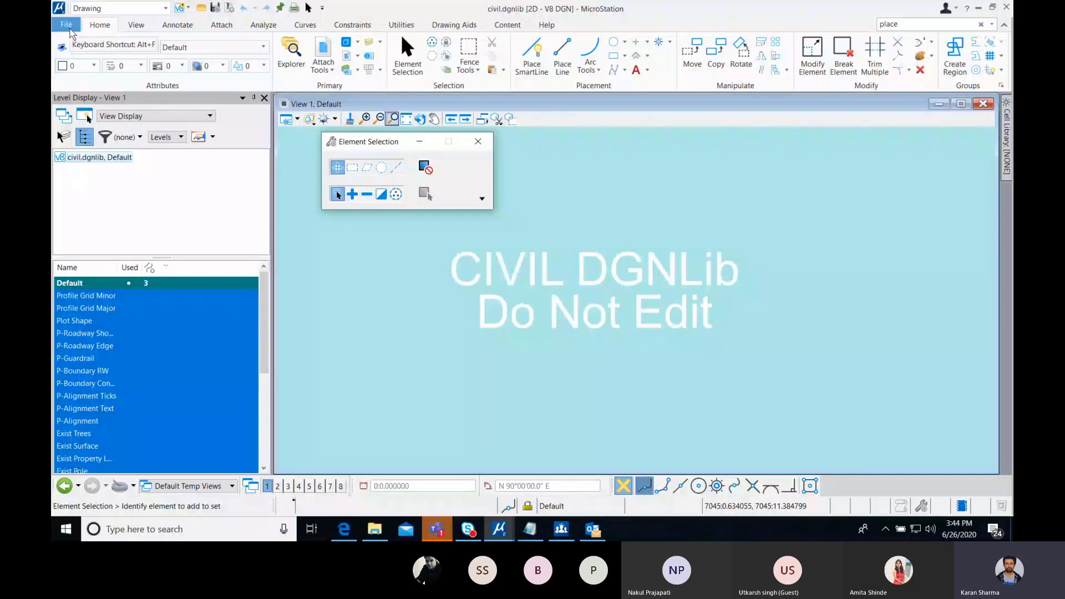
Step: Leave the civil library for the start page, cancel the ProjectWise login, and maximize the window
{"action": "left_click", "coordinate": [70, 28]}
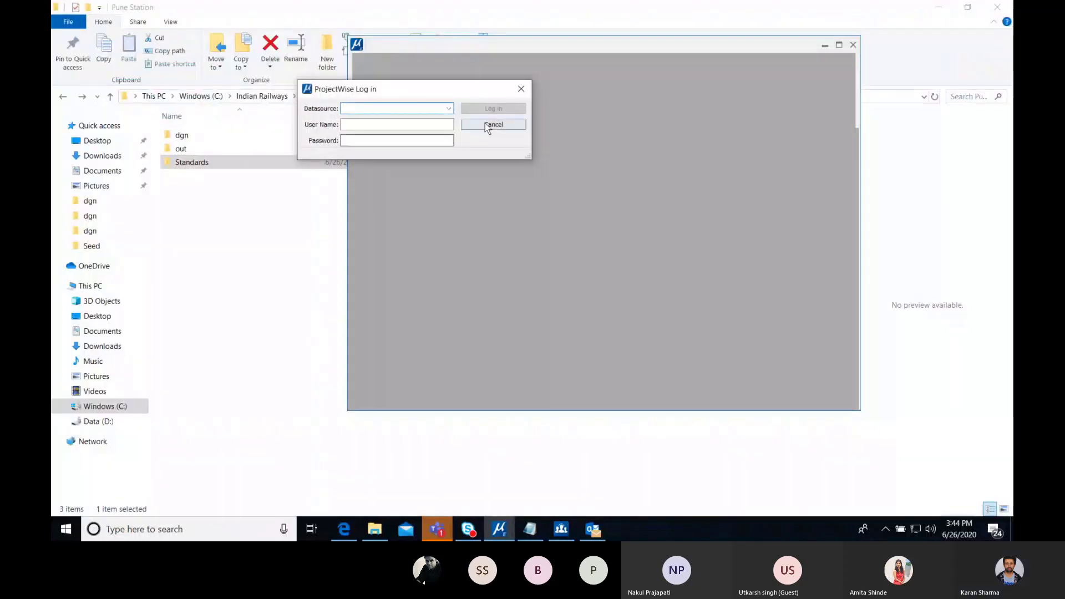
{"action": "left_click", "coordinate": [486, 125]}
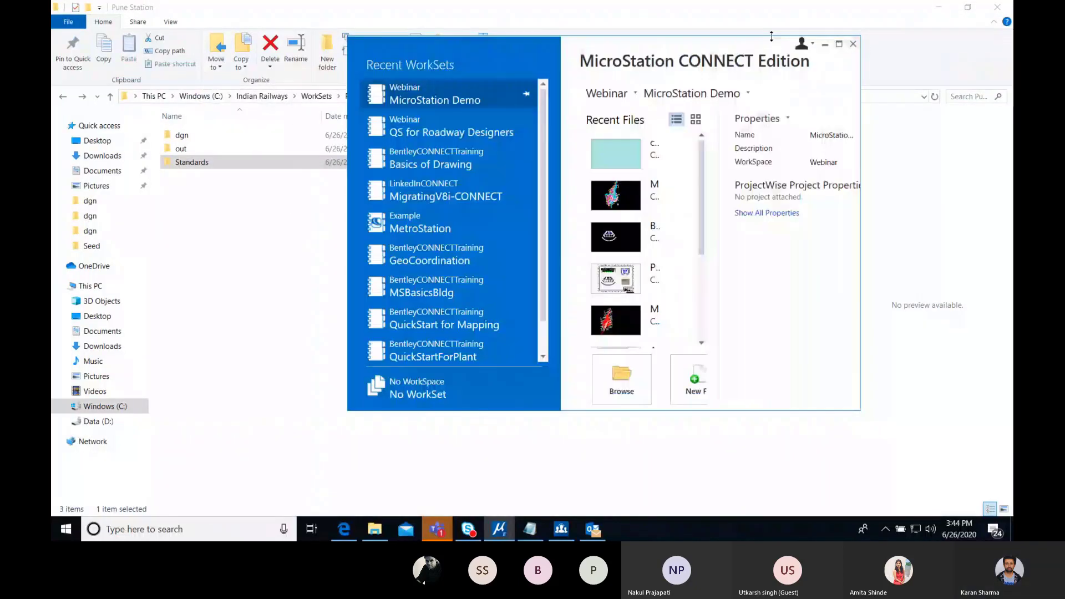
{"action": "left_click", "coordinate": [839, 45]}
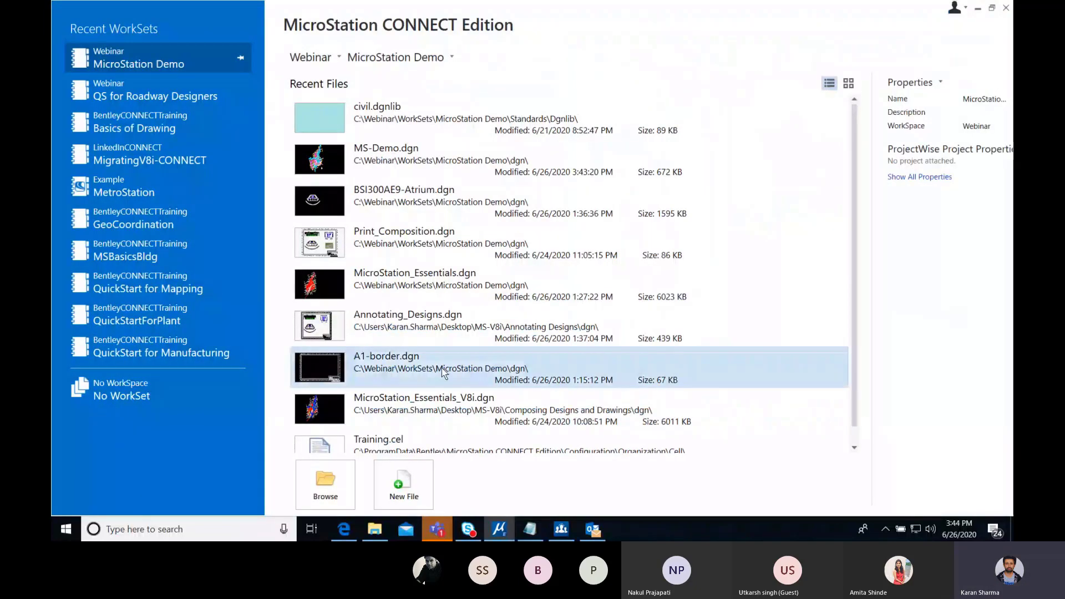
Step: Look over the save folder and seed file for a new design file, cancel it, and open MS-Demo.dgn
{"action": "left_click", "coordinate": [401, 487]}
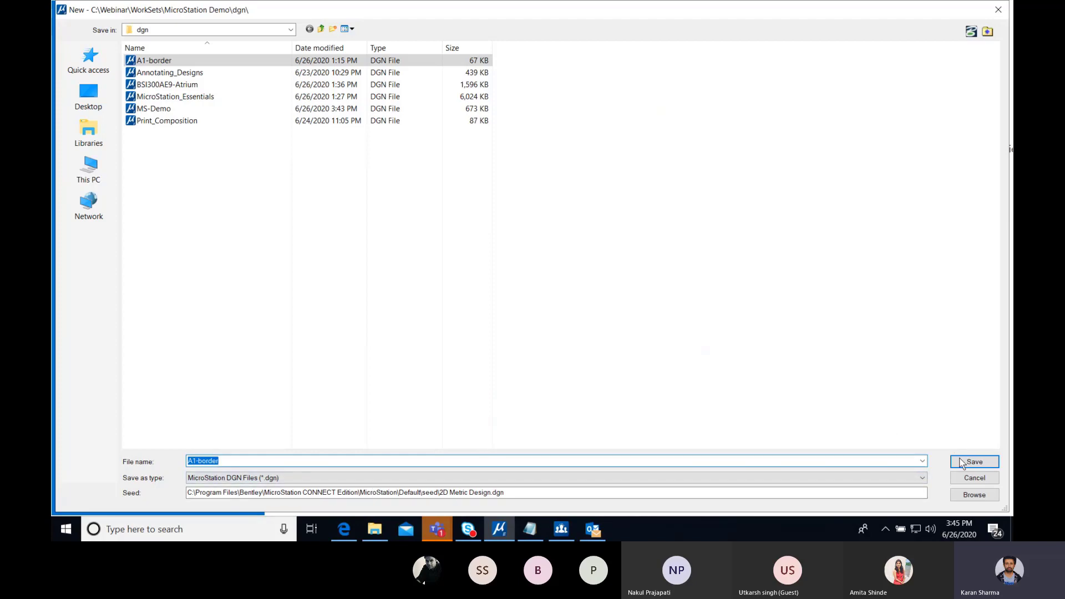
{"action": "left_click", "coordinate": [972, 477]}
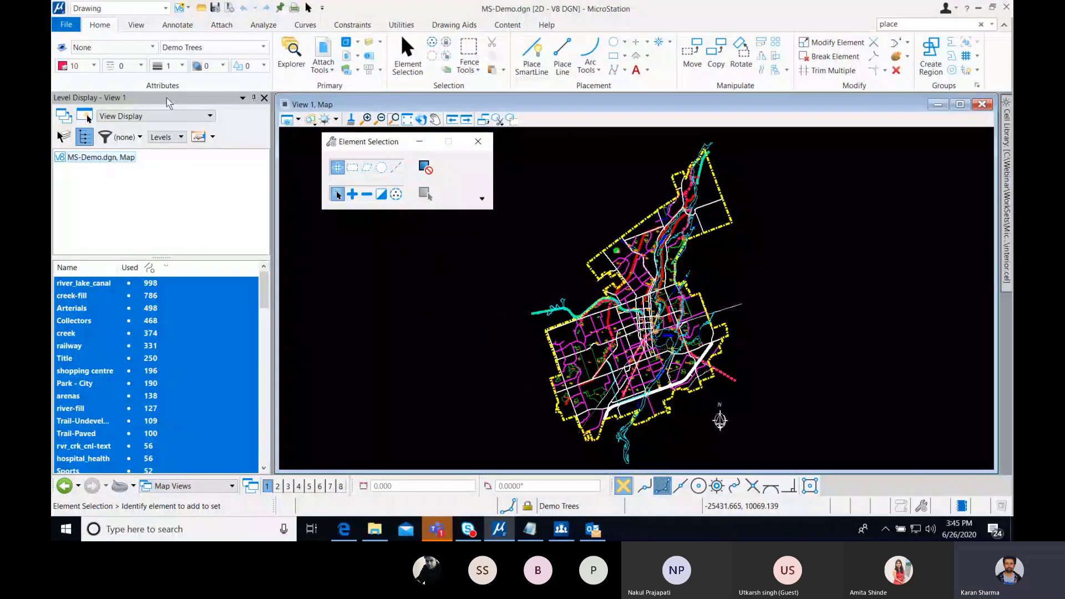
Step: Create a level named Test in MS-Demo.dgn with the Level Manager, and put the manager away
{"action": "left_click", "coordinate": [347, 71]}
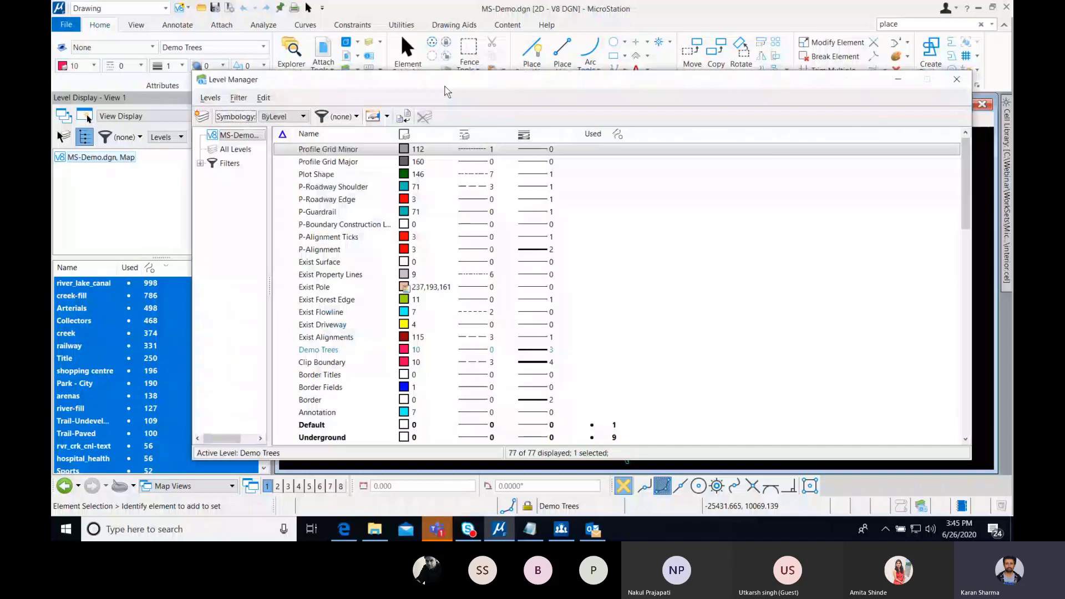
{"action": "left_click_drag", "start_coordinate": [447, 90], "coordinate": [442, 165]}
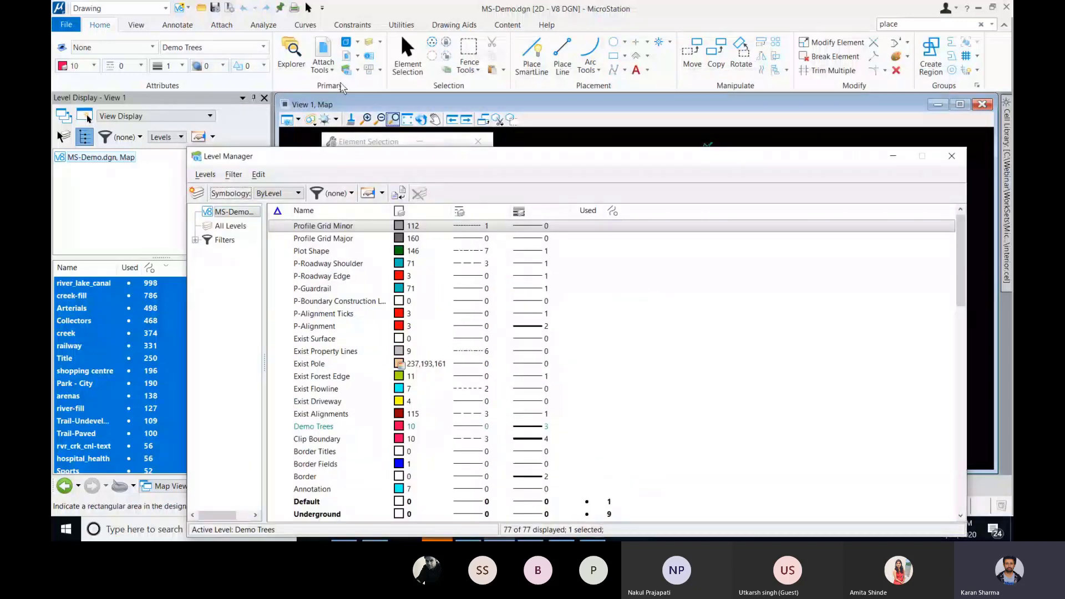
{"action": "left_click_drag", "start_coordinate": [344, 155], "coordinate": [323, 122]}
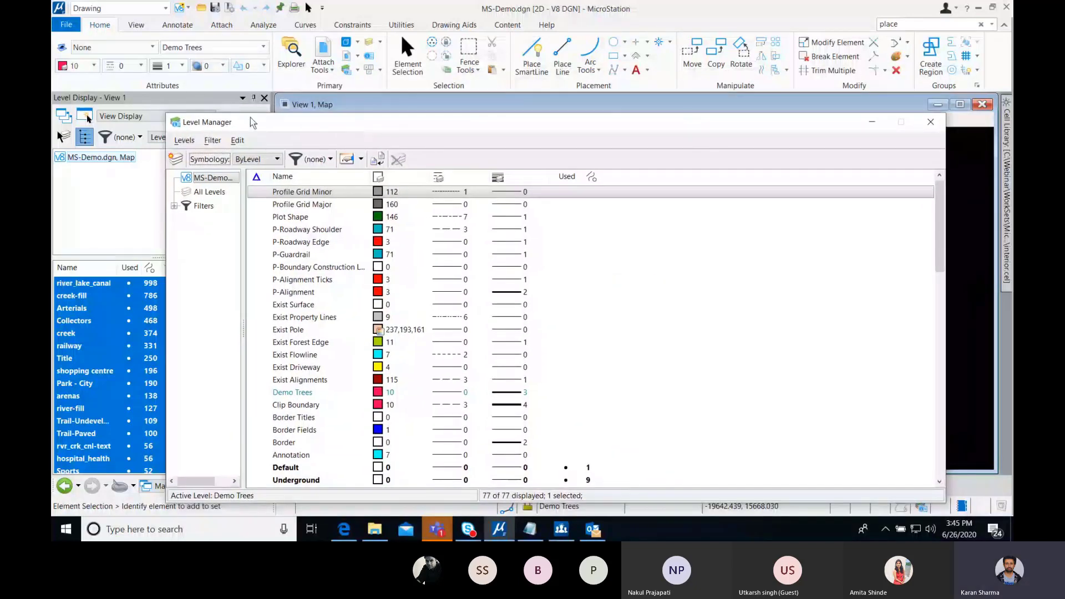
{"action": "left_click", "coordinate": [180, 163]}
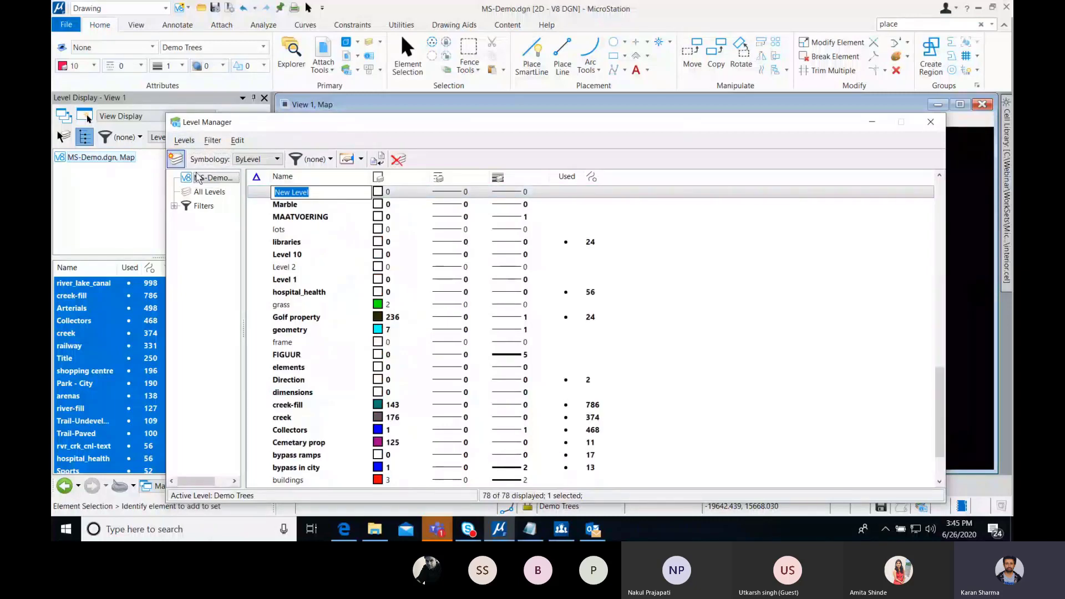
{"action": "type", "text": "Test"}
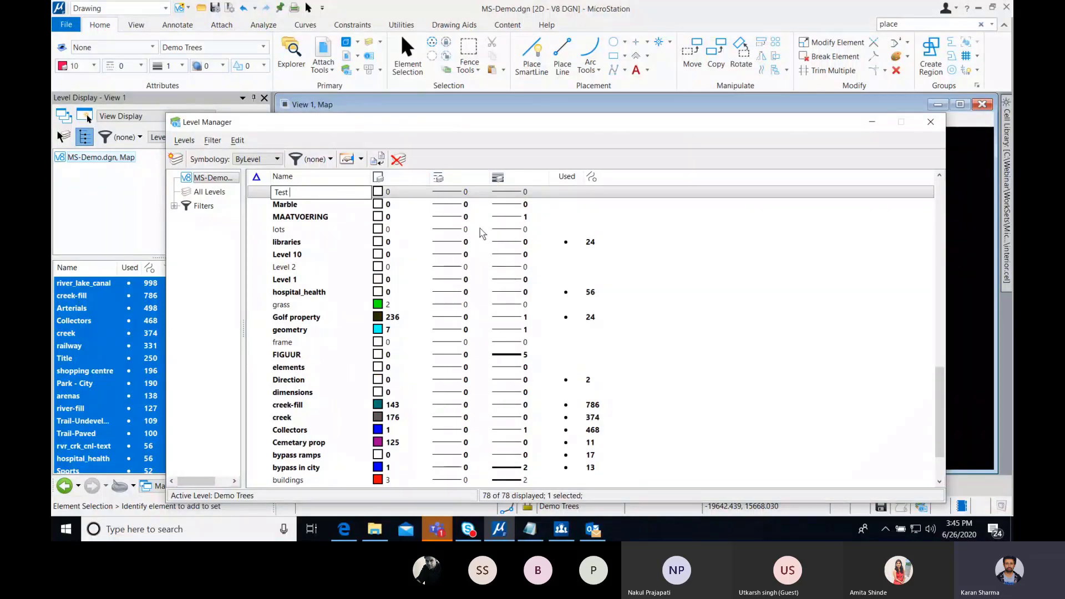
{"action": "left_click", "coordinate": [873, 122]}
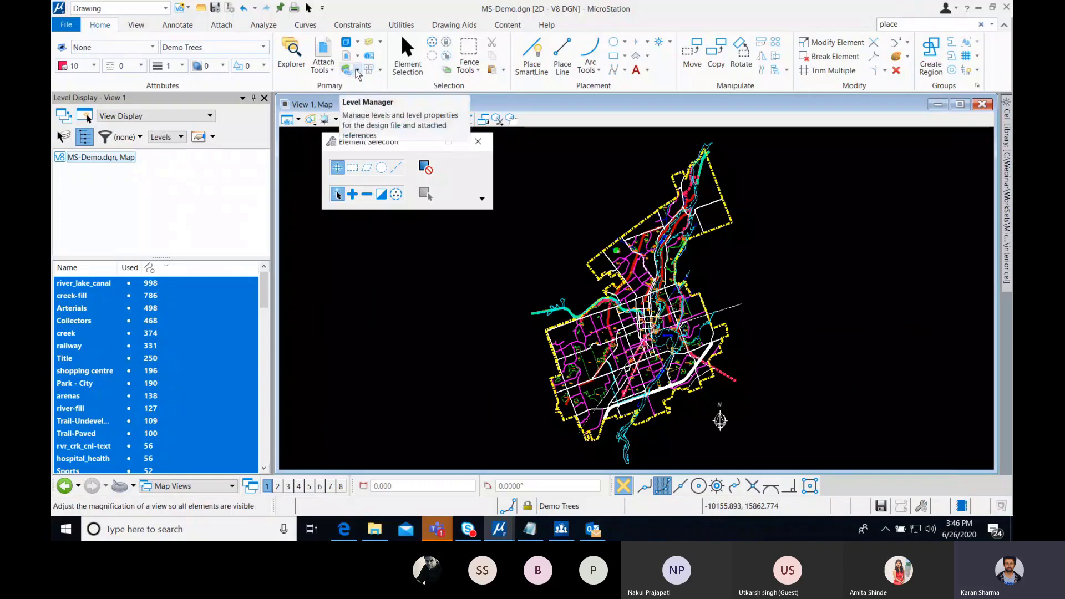
Step: Turn the Underground and Boundary levels off and back on in View 1, and look over the level list's column options
{"action": "left_click", "coordinate": [371, 45]}
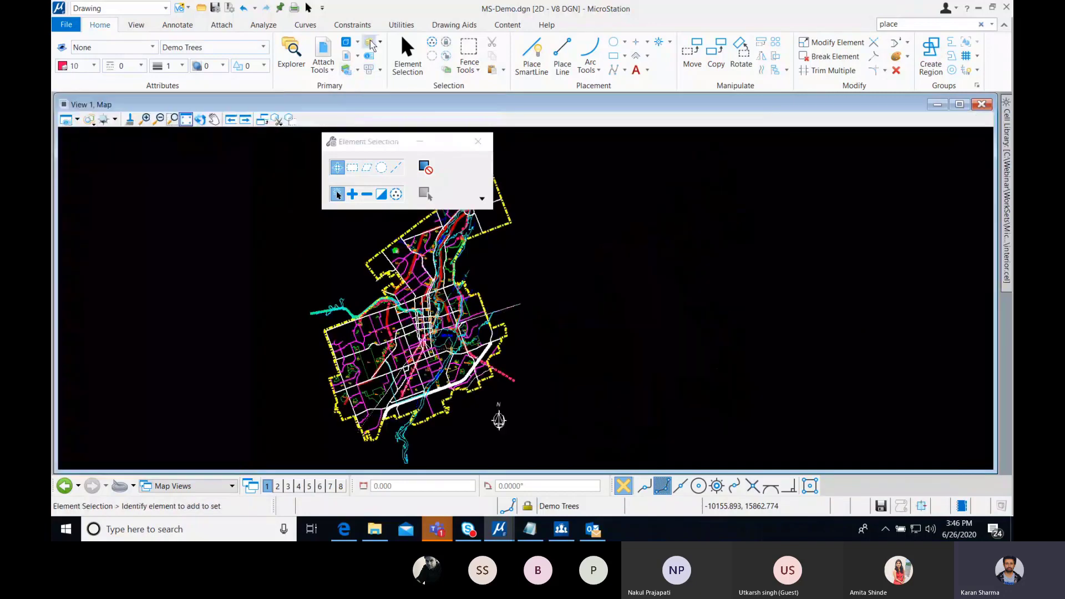
{"action": "left_click", "coordinate": [371, 46]}
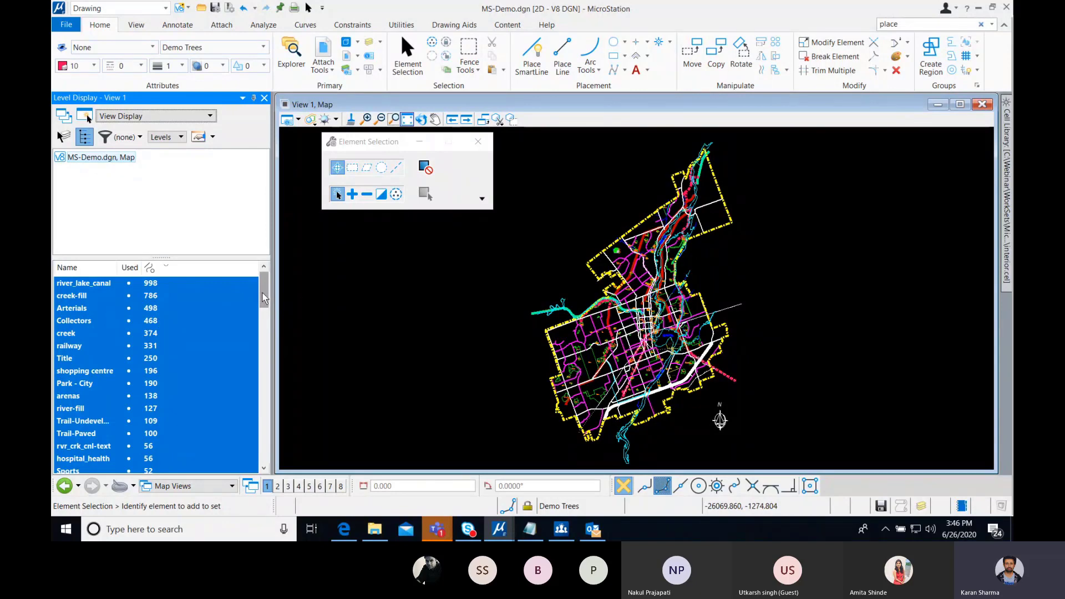
{"action": "left_click_drag", "start_coordinate": [263, 294], "coordinate": [262, 347]}
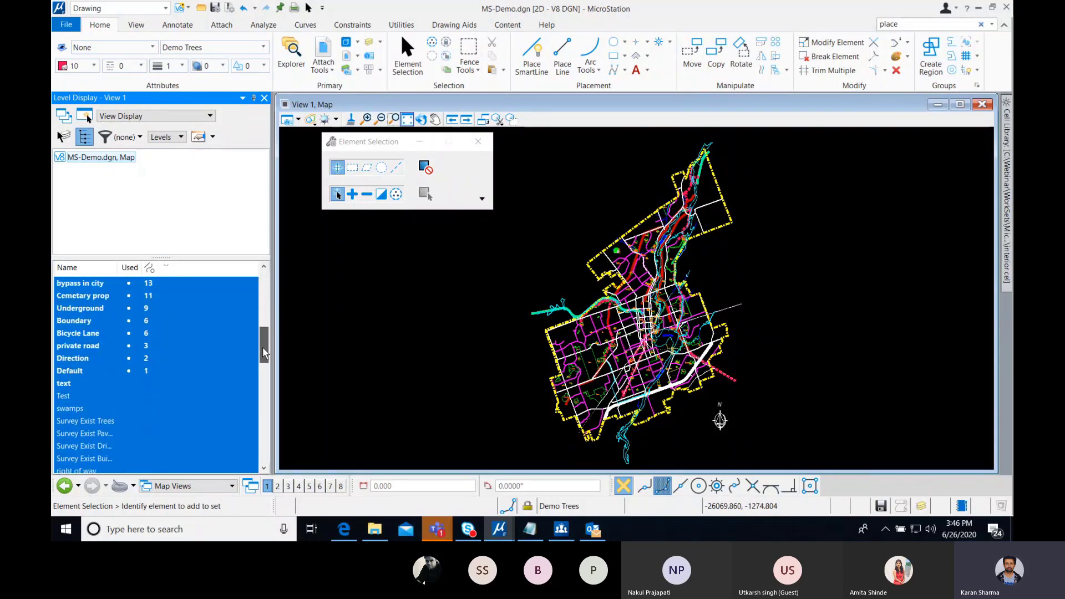
{"action": "left_click", "coordinate": [127, 308]}
{"action": "left_click", "coordinate": [120, 320]}
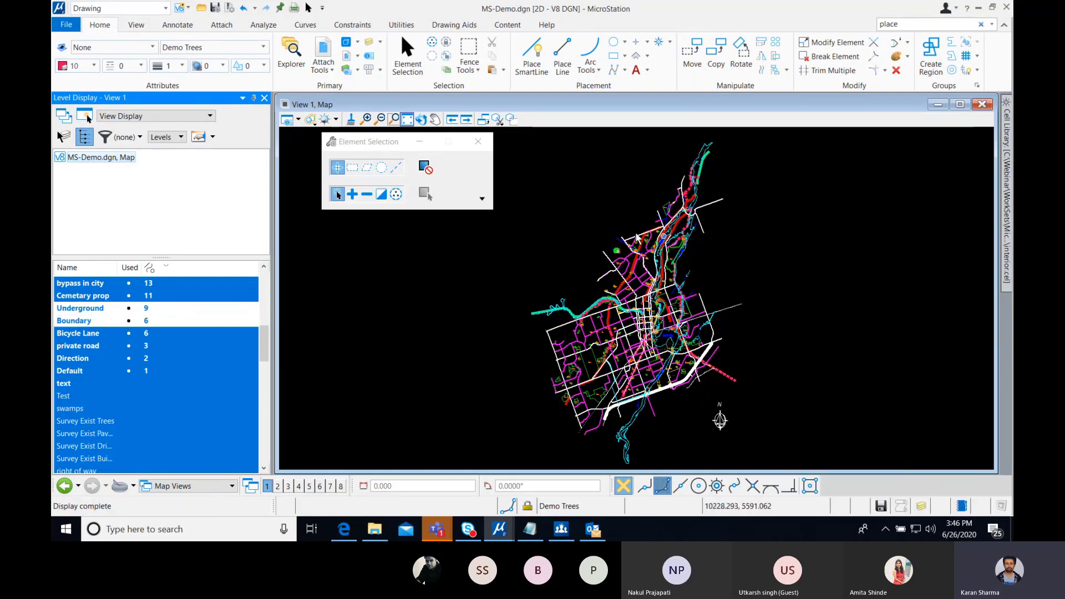
{"action": "left_click", "coordinate": [109, 320]}
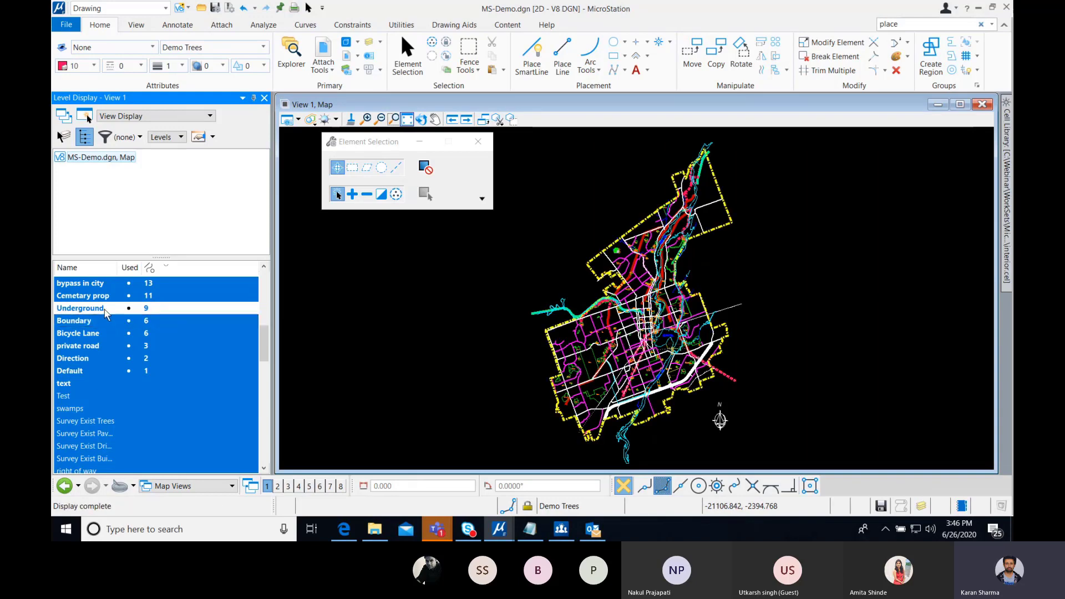
{"action": "left_click", "coordinate": [104, 309]}
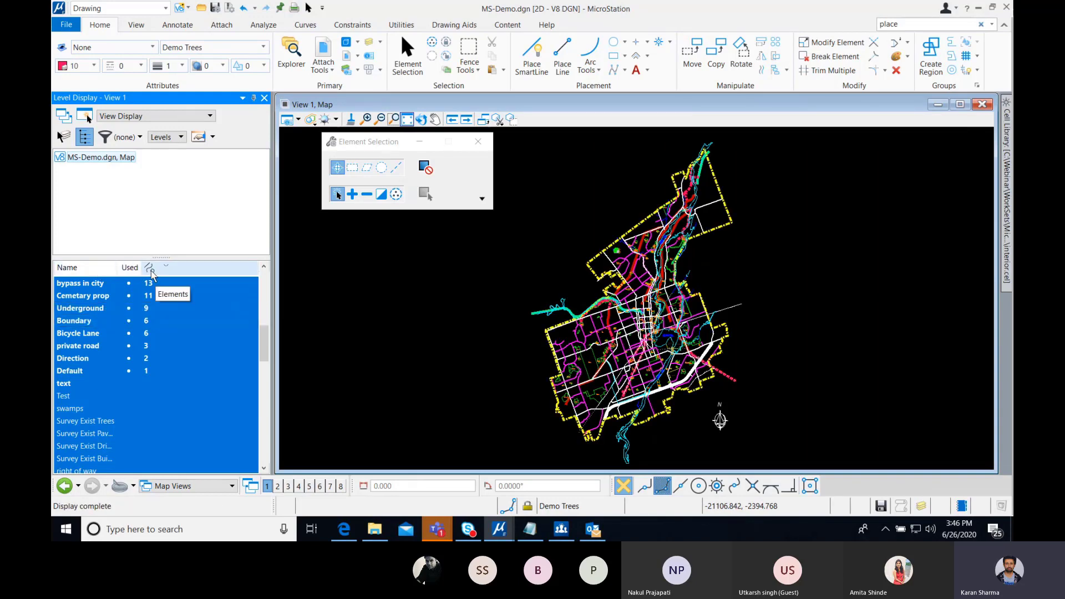
{"action": "right_click", "coordinate": [194, 275]}
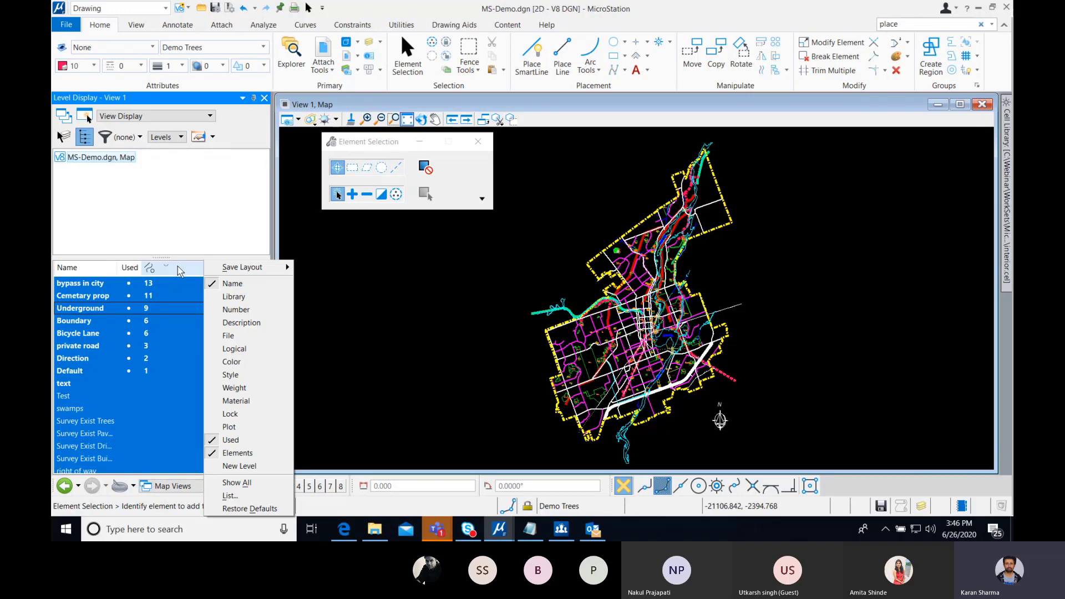
{"action": "left_click", "coordinate": [424, 301]}
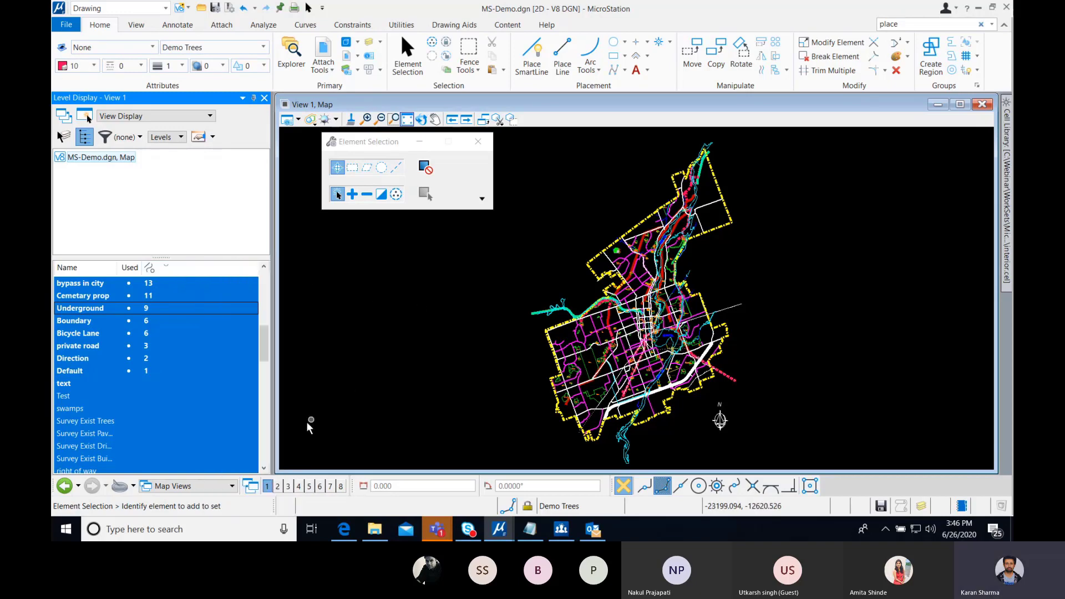
Step: Display the AccuSnap Views group, enlarge its practice shapes, and move the Element Selection window clear of them
{"action": "left_click", "coordinate": [213, 490]}
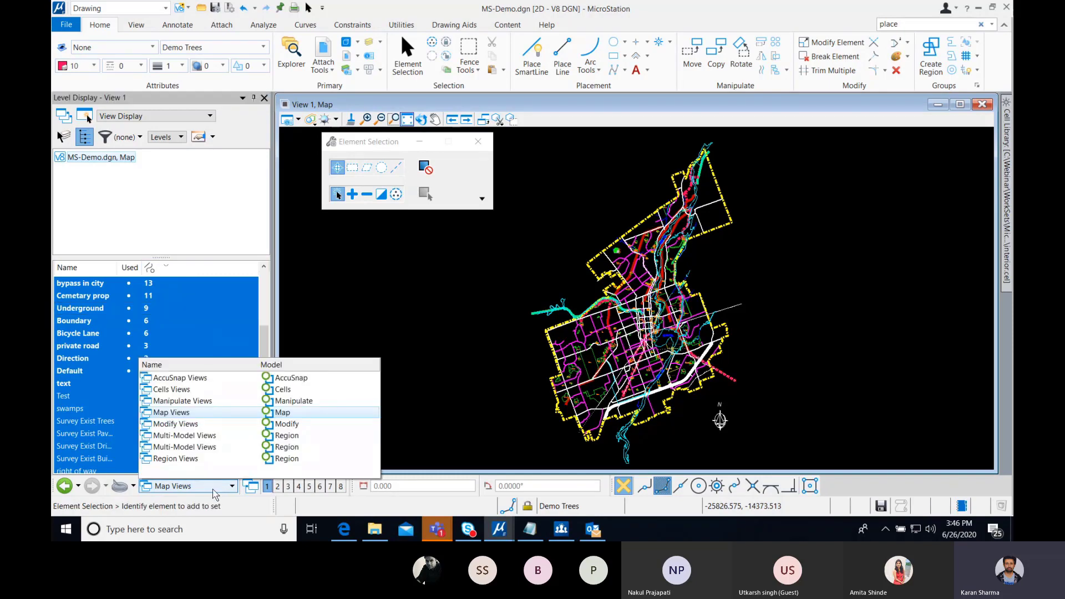
{"action": "left_click", "coordinate": [206, 379]}
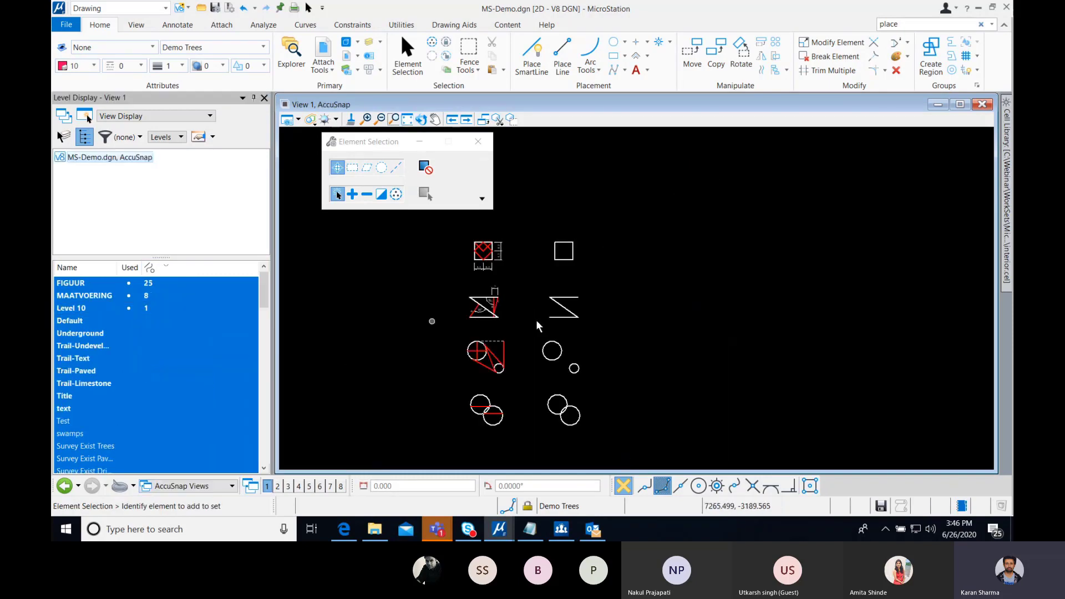
{"action": "scroll", "coordinate": [617, 318], "scroll_direction": "up", "scroll_amount": 1}
{"action": "left_click", "coordinate": [617, 319]}
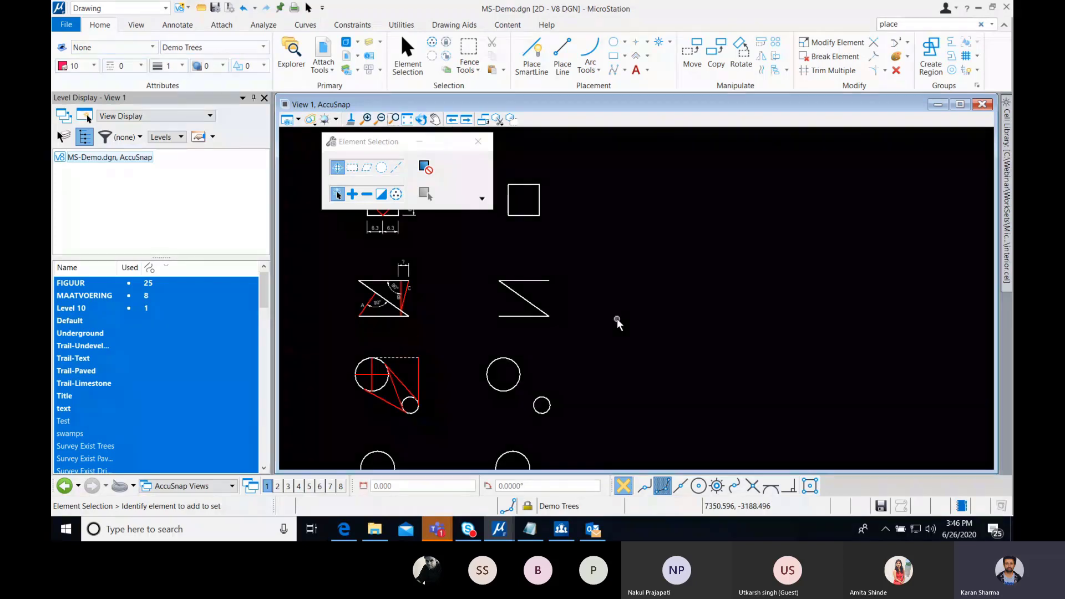
{"action": "middle_click_drag", "start_coordinate": [616, 319], "coordinate": [670, 323]}
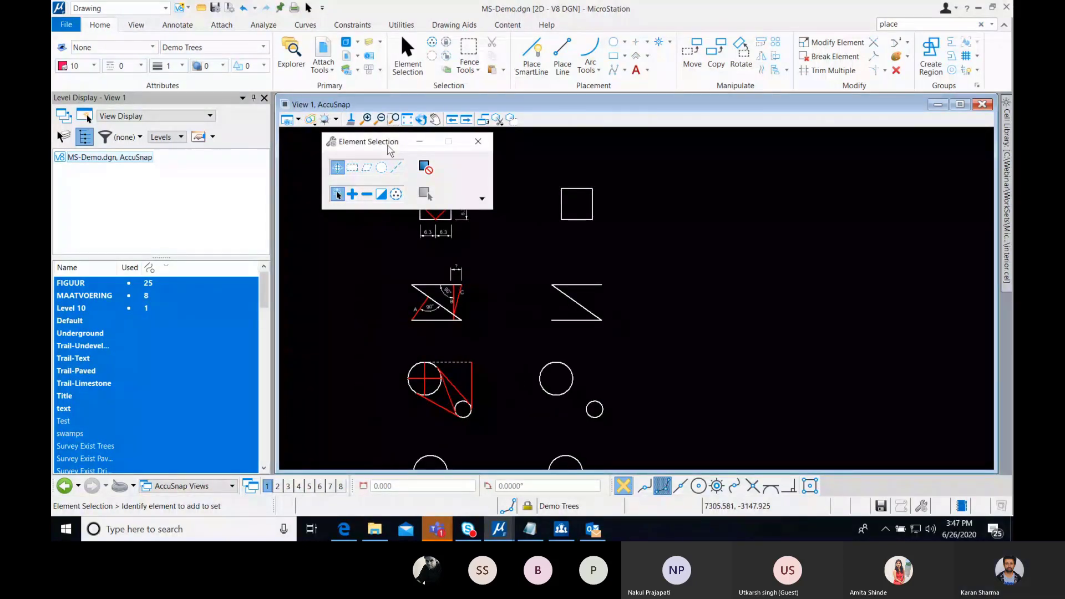
{"action": "left_click_drag", "start_coordinate": [388, 142], "coordinate": [796, 155]}
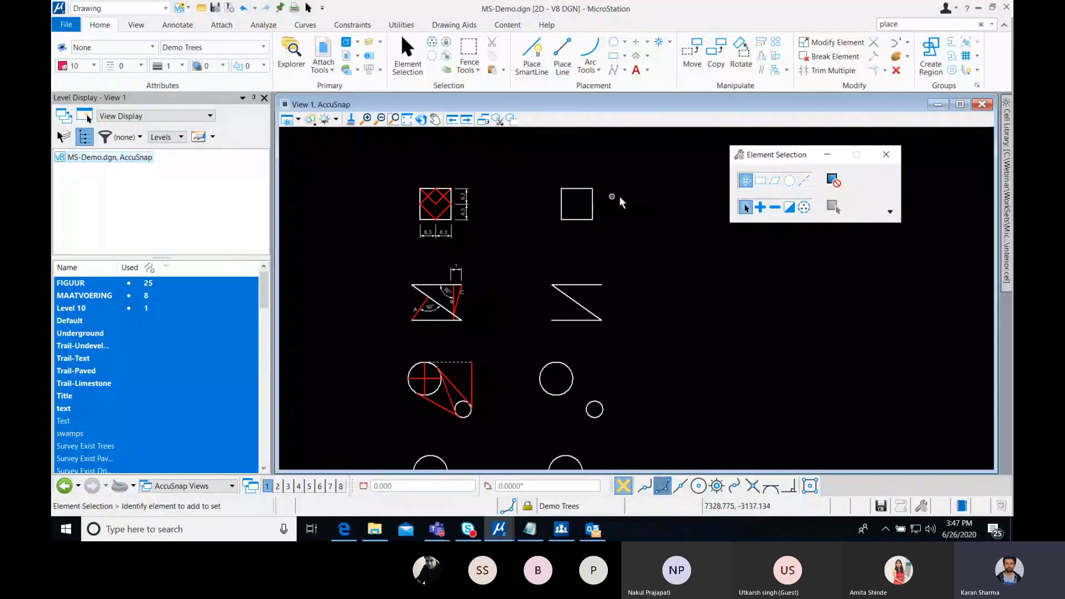
Step: Start placing a SmartLine at the plain square beside the dimensioned example
{"action": "left_click", "coordinate": [531, 55]}
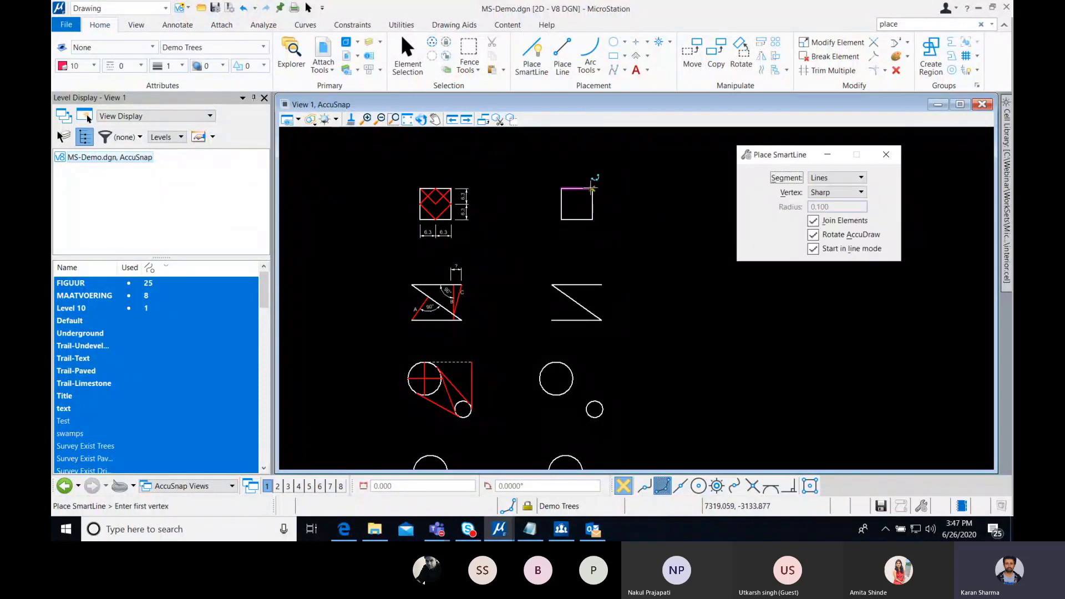